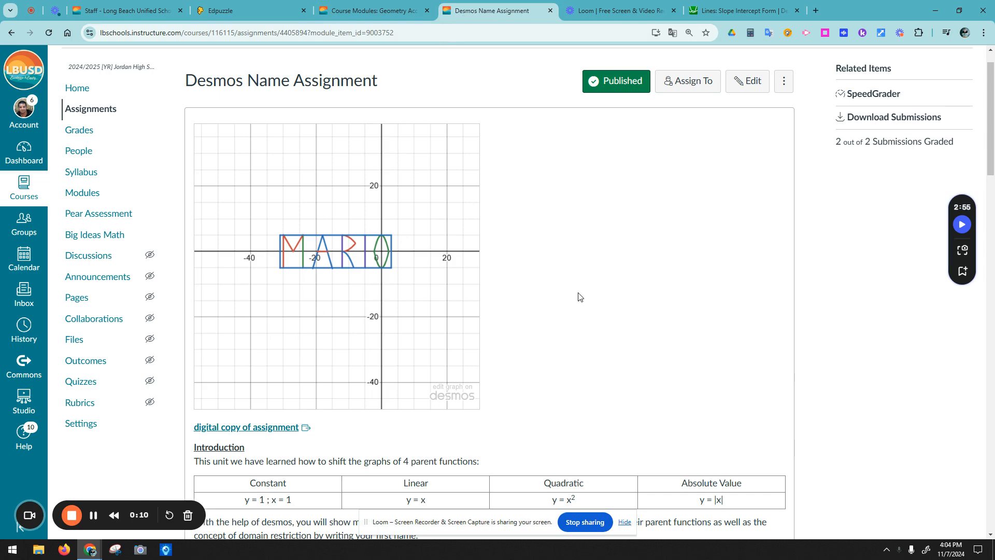
Step: Go to the Desmos Name Assignment page in Canvas and open its example graph in Desmos
scroll(584, 296, down, 2)
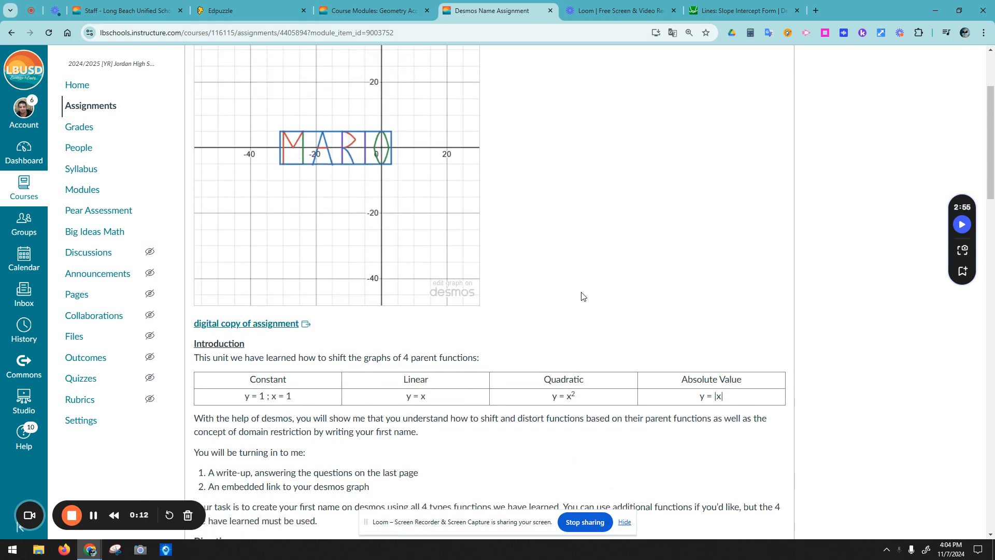
scroll(580, 291, up, 3)
scroll(537, 280, down, 3)
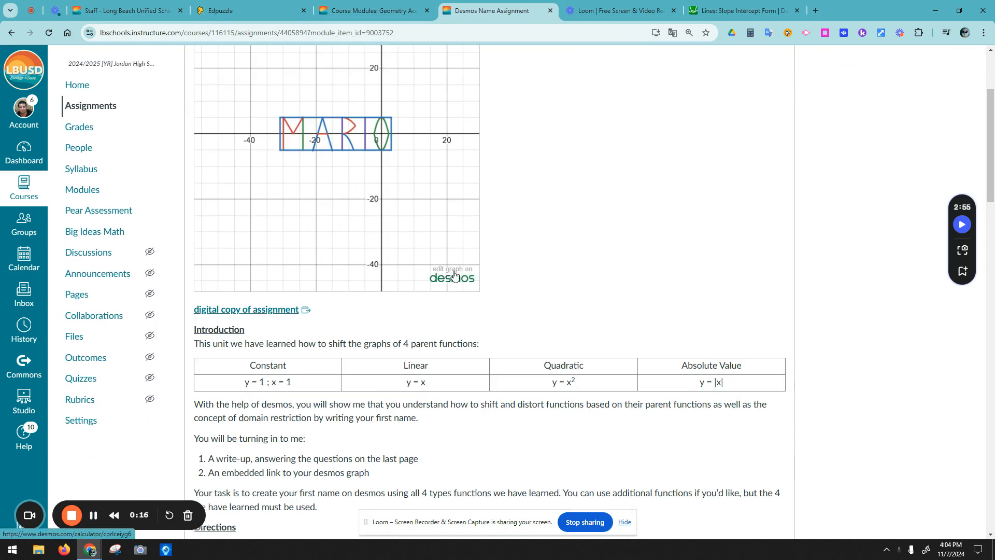
scroll(116, 189, up, 3)
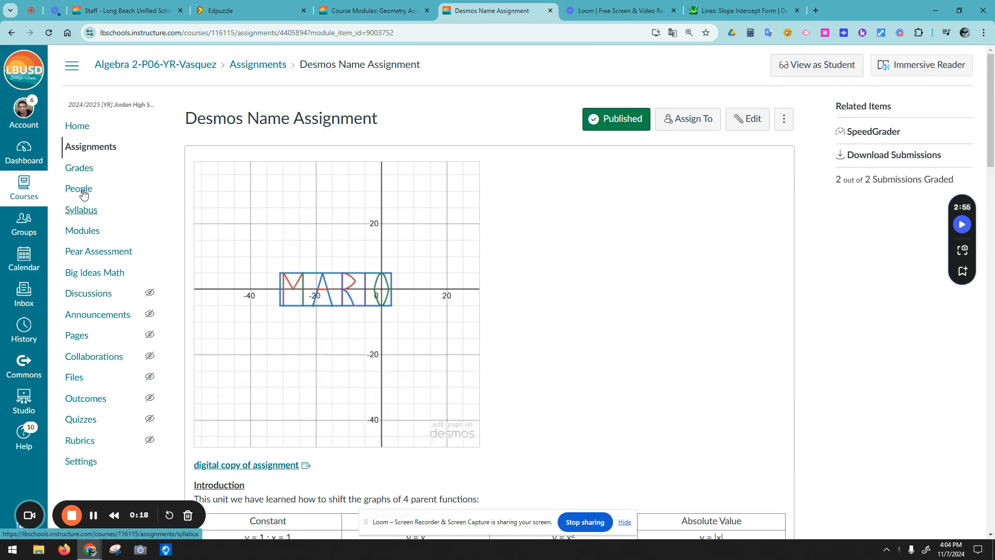
click(80, 240)
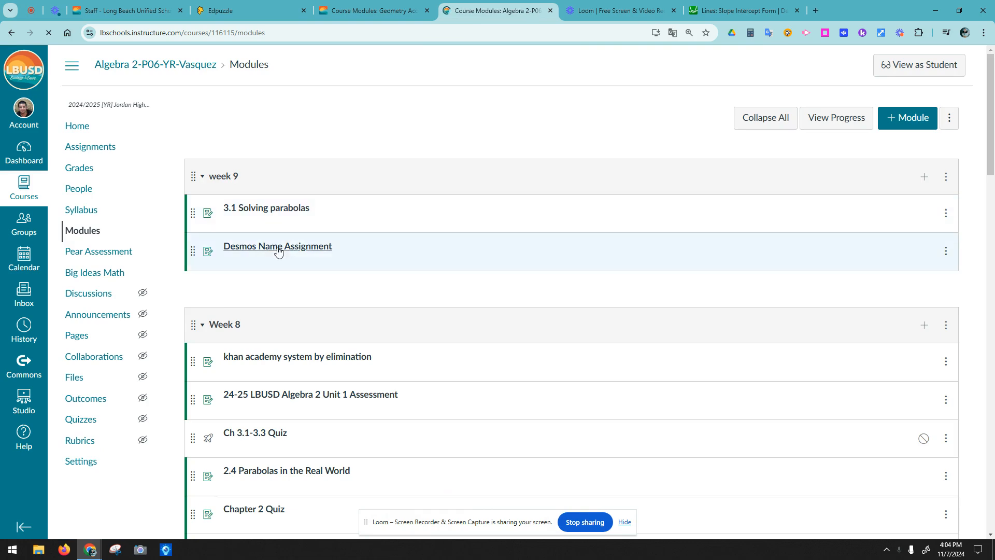
click(309, 252)
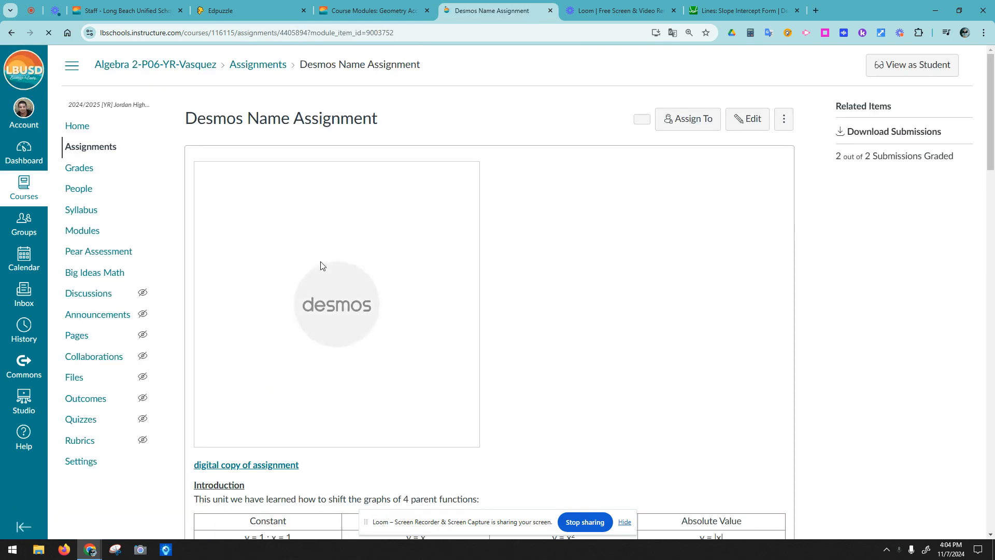
scroll(311, 251, down, 2)
click(446, 337)
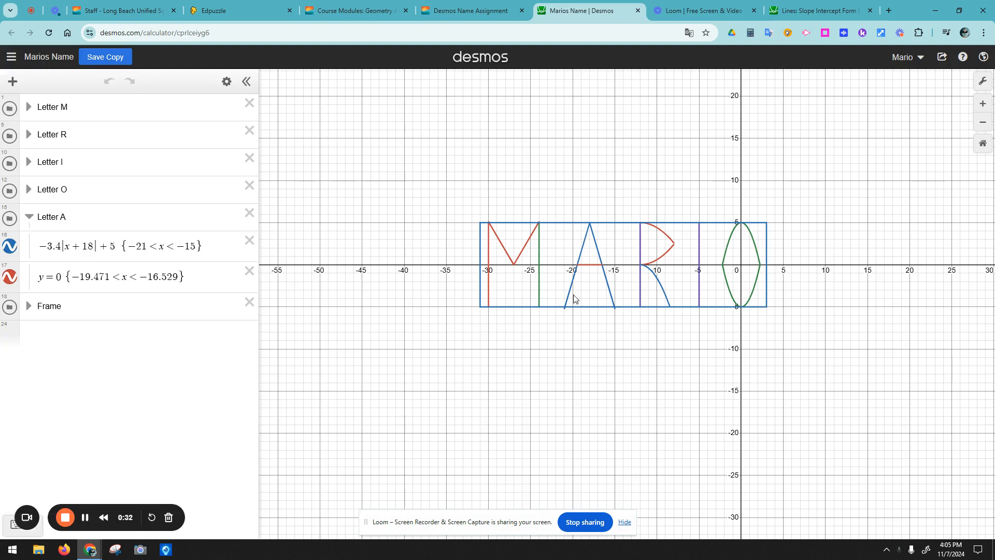
Step: Expand the Letter M folder and toggle its x = -30 and x = -24 lines off and on
click(13, 81)
click(13, 83)
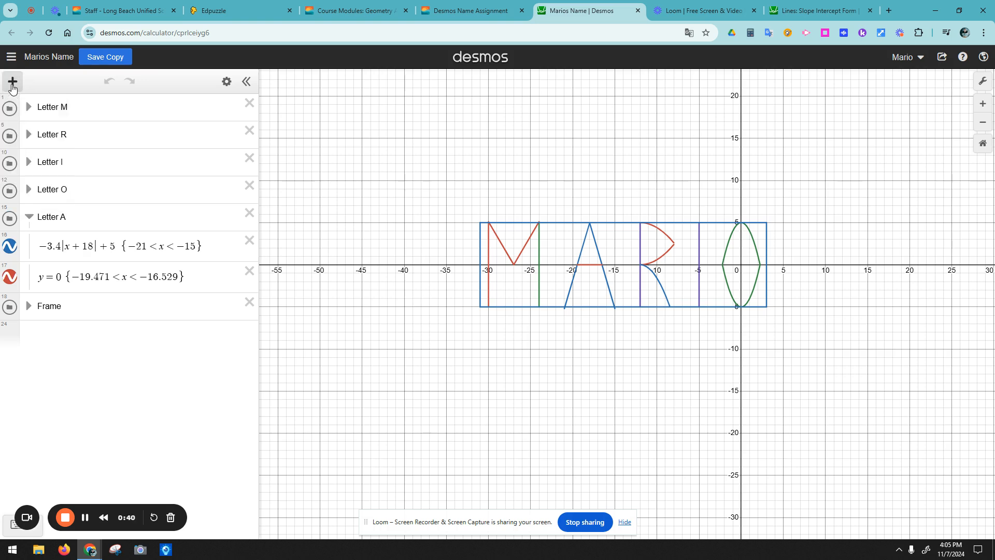
click(28, 108)
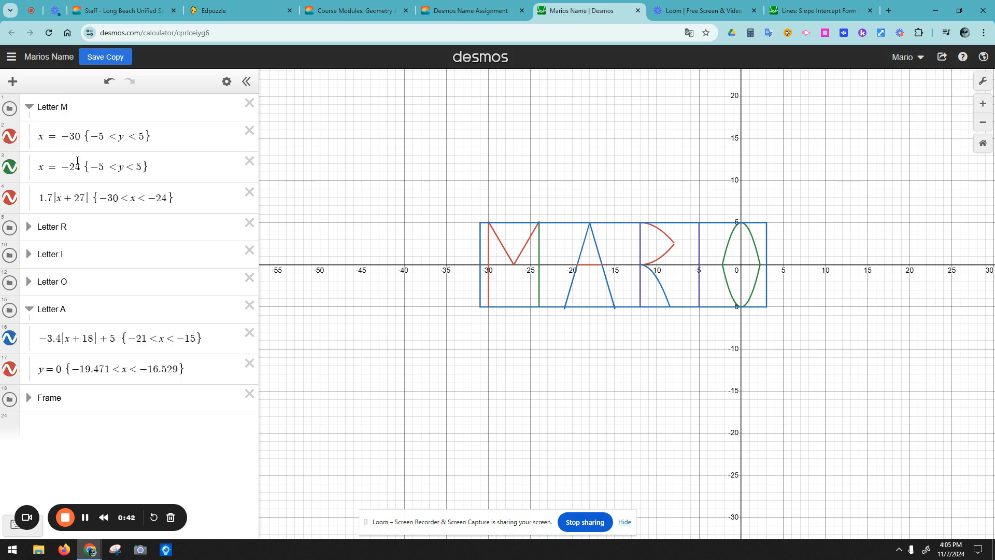
click(12, 141)
click(12, 141)
click(9, 167)
click(9, 168)
Step: Toggle the M's red V and the whole Letter M off and on, then collapse the folder
click(11, 200)
click(13, 202)
double_click(70, 198)
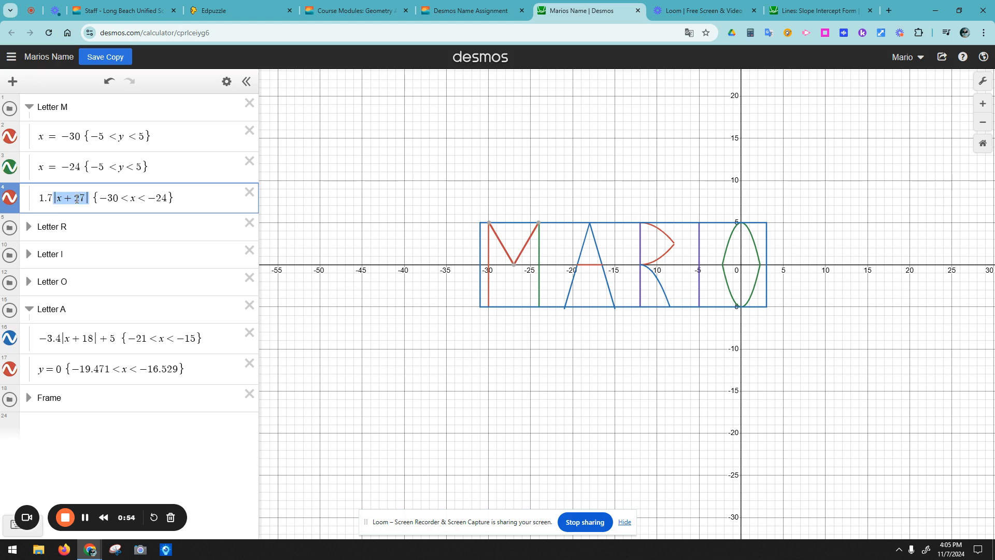
click(9, 199)
click(9, 199)
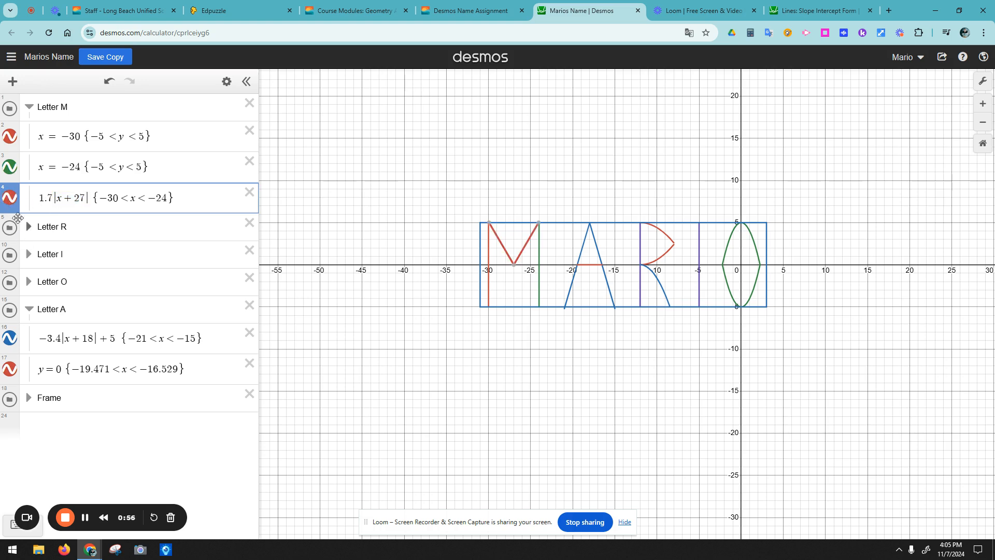
click(9, 108)
click(9, 108)
click(29, 107)
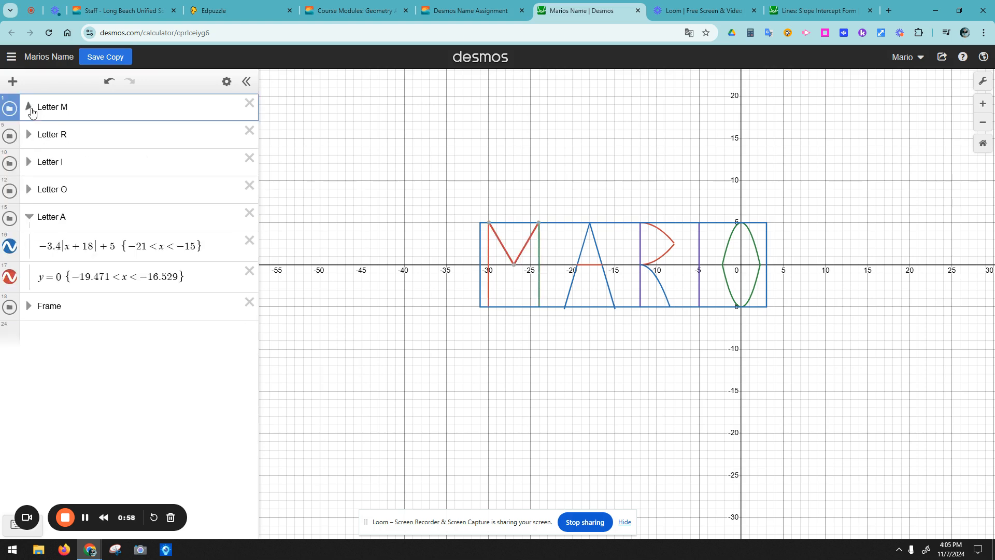
Step: Expand Letter R and repeatedly hide and show its vertical x = -12 line
click(29, 135)
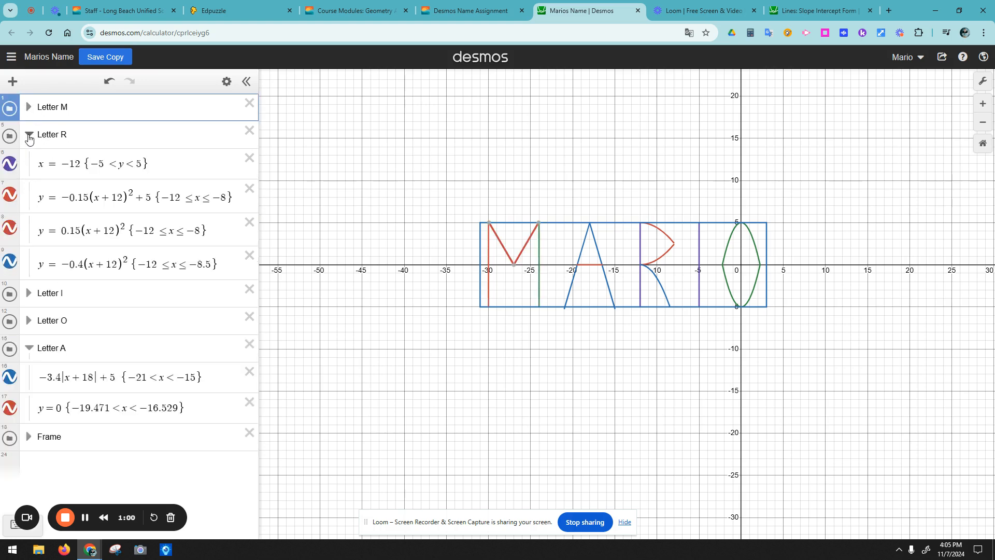
click(10, 164)
click(10, 164)
click(10, 164)
click(10, 164)
click(11, 164)
click(10, 163)
click(11, 164)
click(10, 164)
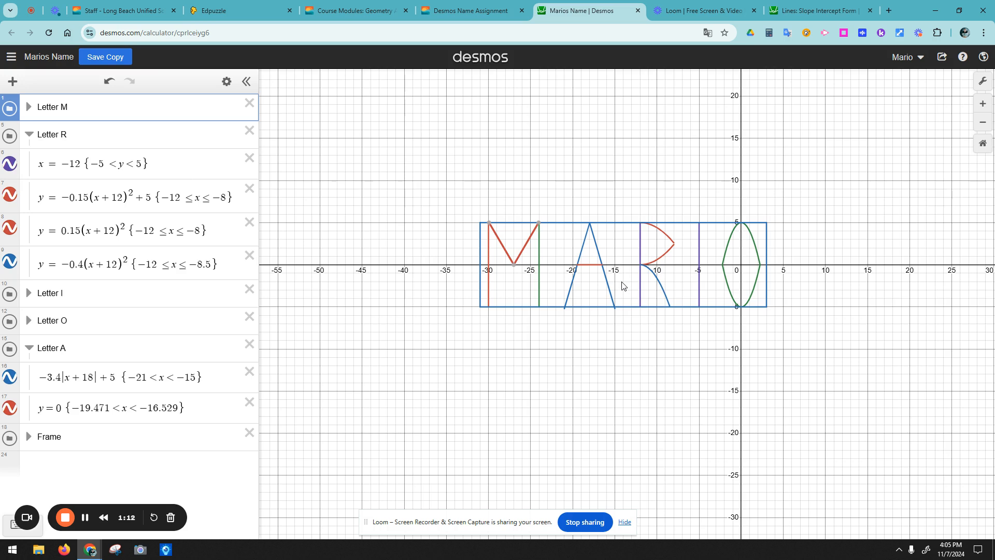
Step: Toggle the R's upper red, lower red and lower blue curves off and on
click(10, 195)
click(11, 195)
click(11, 196)
click(14, 200)
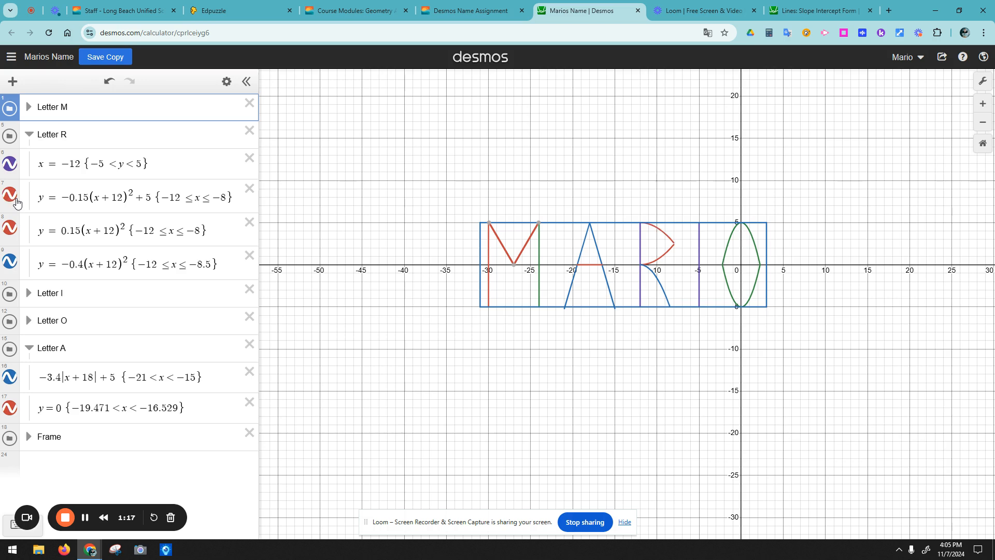
click(10, 237)
click(9, 237)
click(13, 266)
click(13, 266)
Step: Collapse Letter R, Letter A and the Frame folder, then return to the Canvas page
click(29, 135)
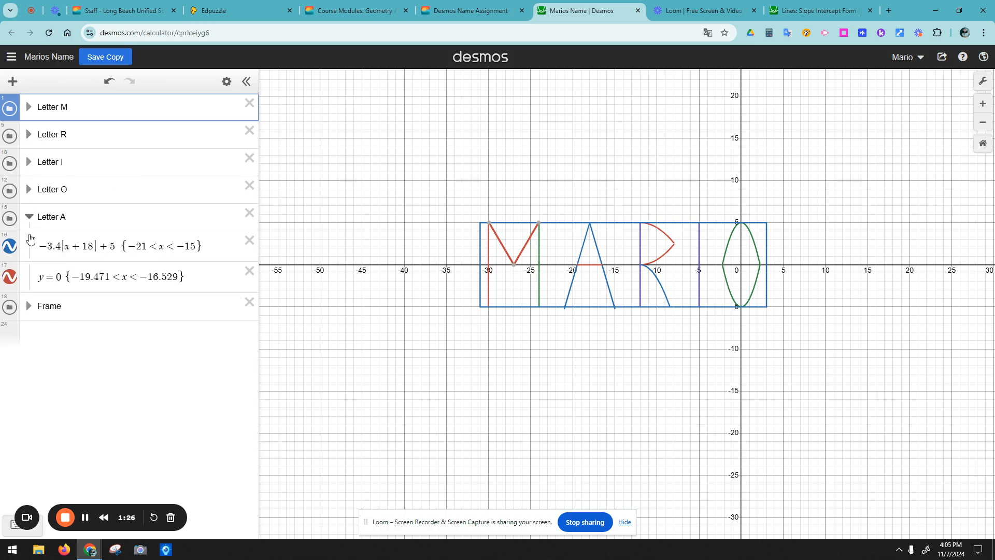
click(30, 217)
click(29, 217)
click(30, 217)
click(29, 244)
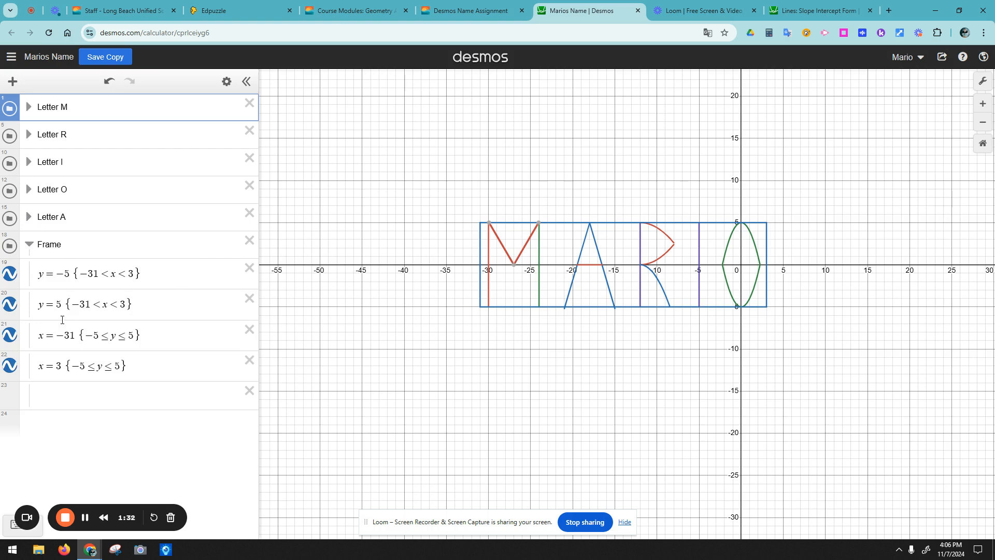
click(30, 243)
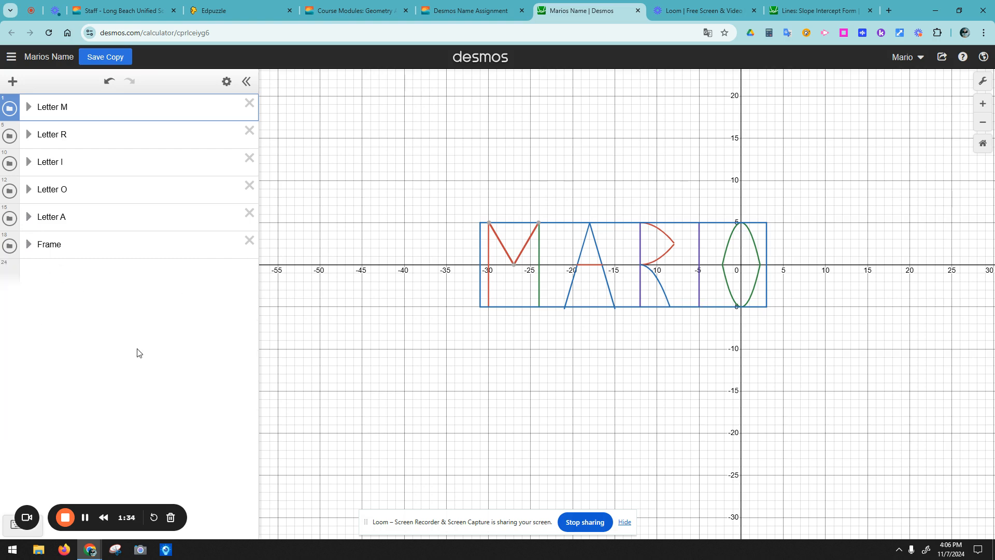
click(438, 13)
Step: Make a personal Google Docs copy of the assignment from the 'digital copy of assignment' link
scroll(249, 218, down, 3)
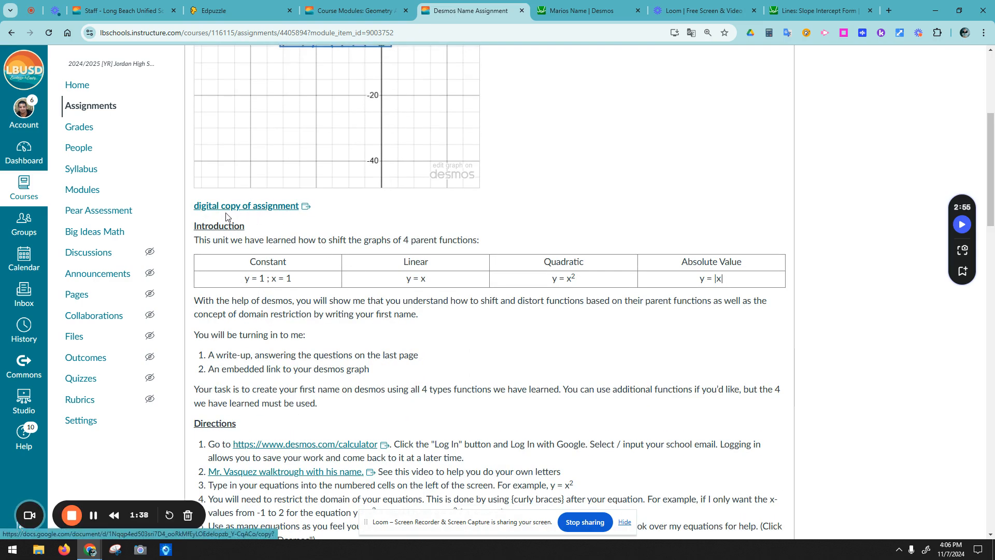
click(239, 210)
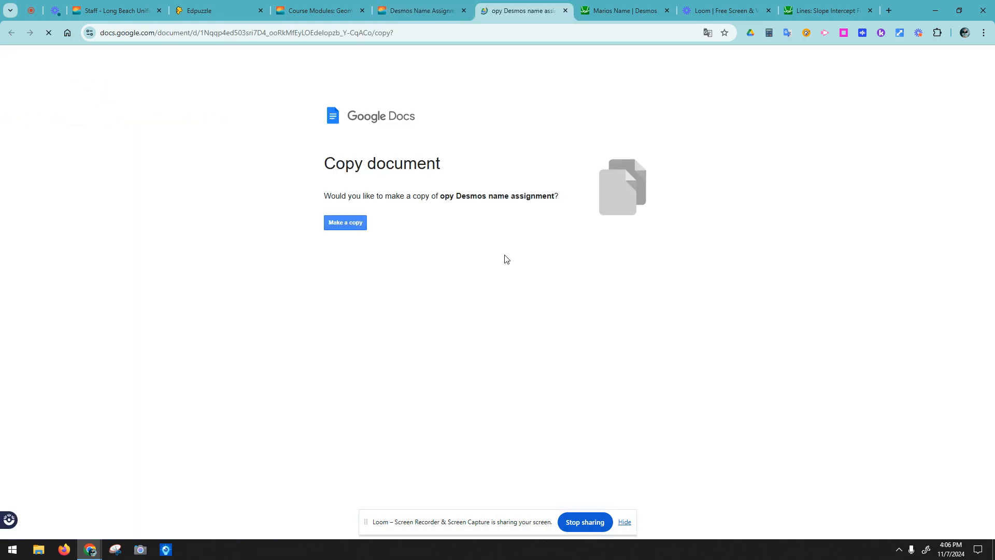
click(354, 224)
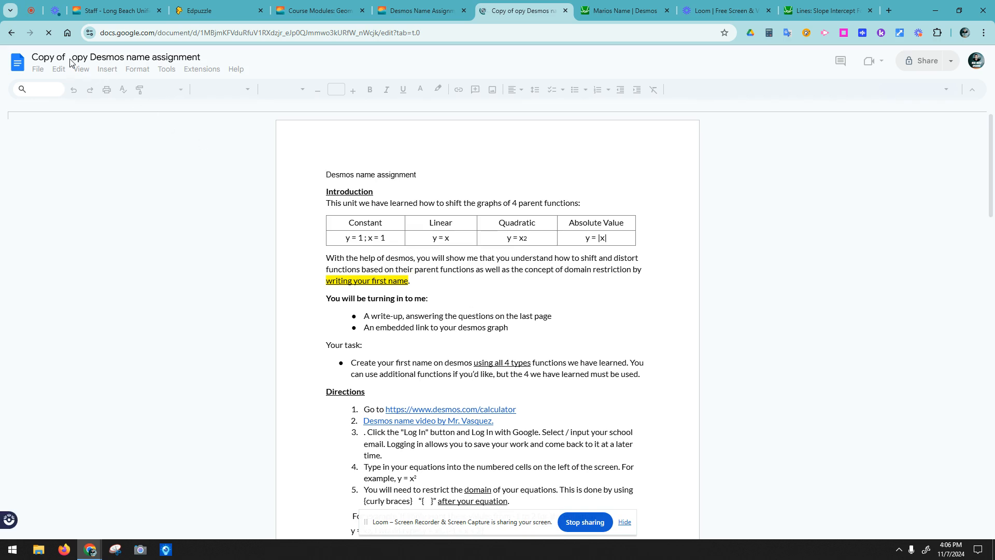
scroll(475, 232, down, 2)
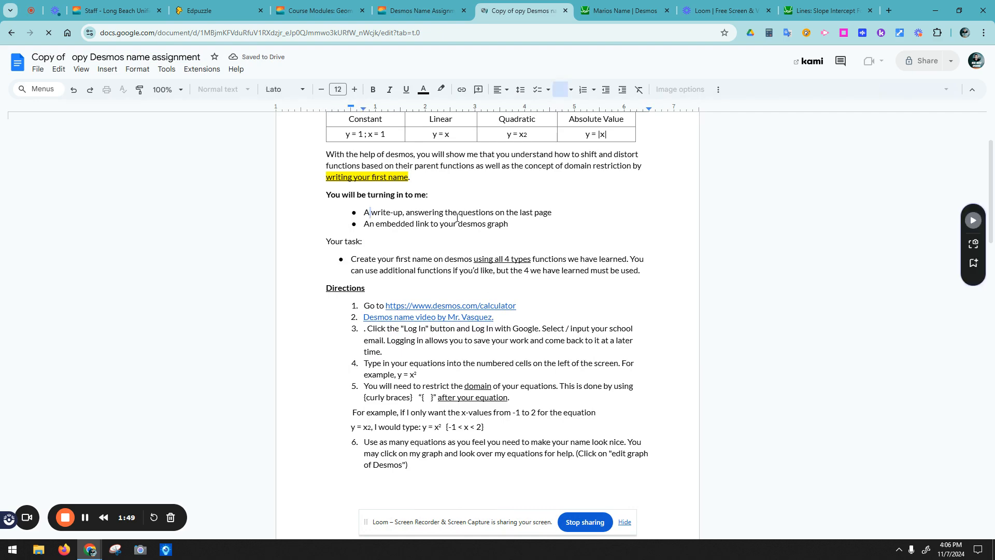
drag(415, 212, 563, 221)
Step: Add an unnumbered answer line under question 1: 'My mom picked my name because she liked the name'
scroll(530, 244, down, 12)
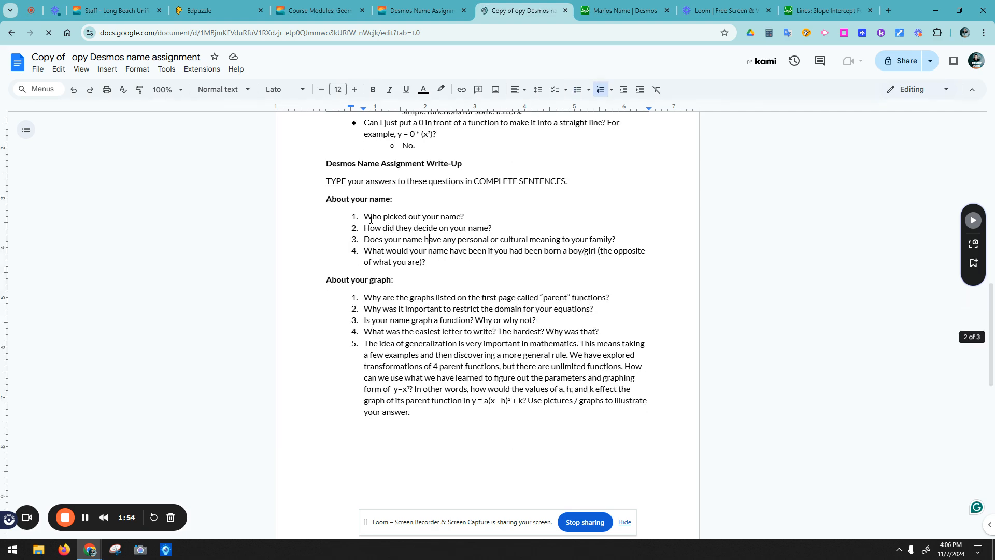
click(473, 216)
click(489, 216)
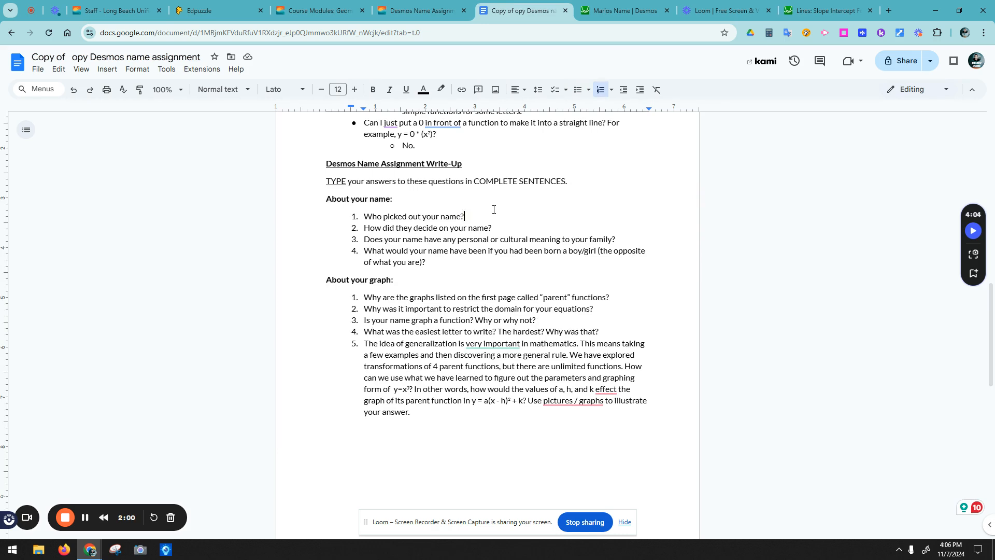
key(Return)
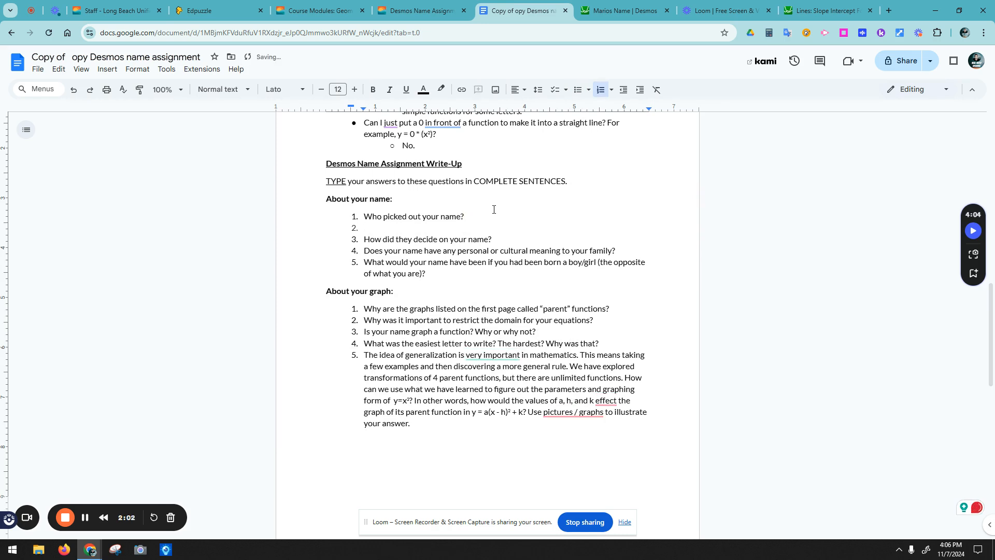
key(BackSpace)
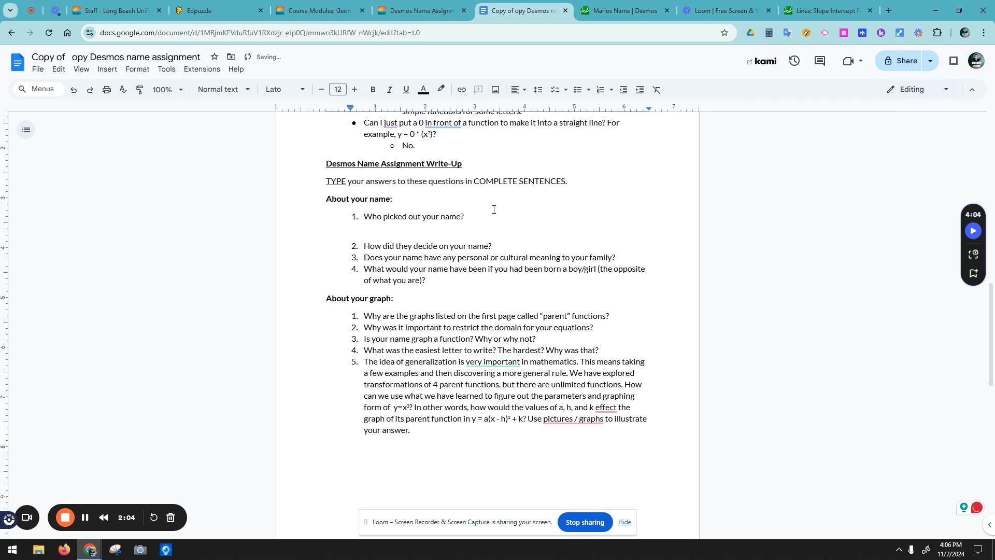
text(My mom picked my name )
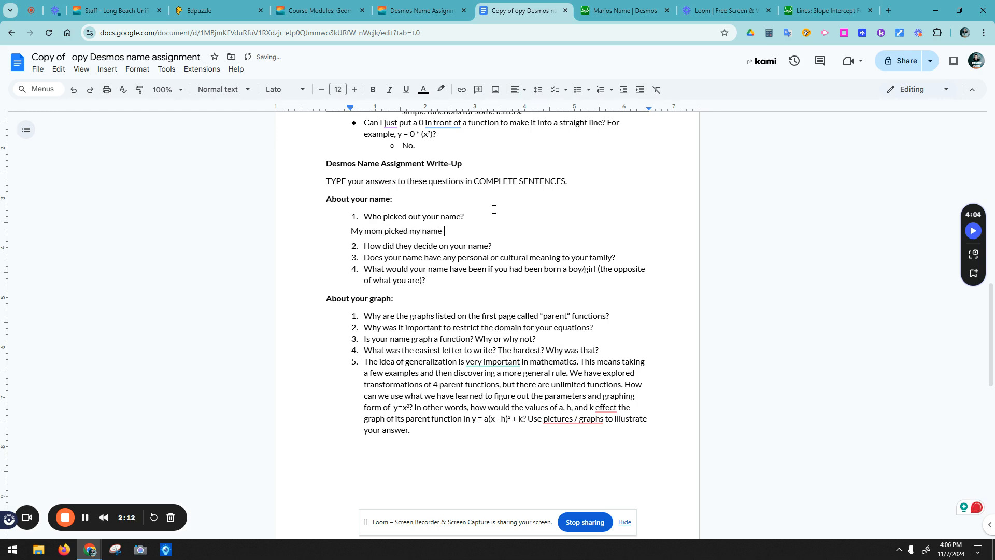
text(because she liked the name)
Step: Replace that answer with one saying the dad picked it since it is also his name
drag(543, 231, 351, 230)
key(BackSpace)
text(My dad since that i)
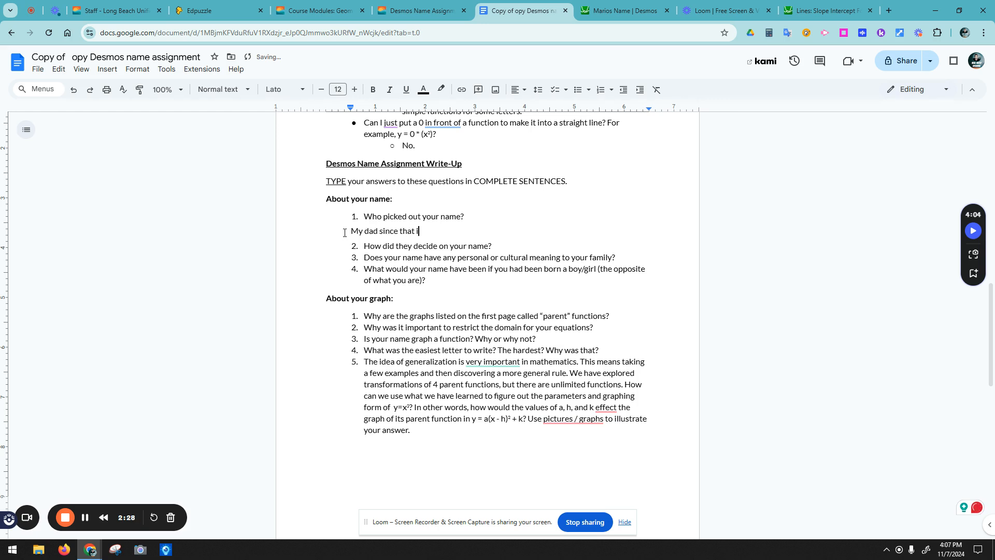
text(s also his name, but I am not)
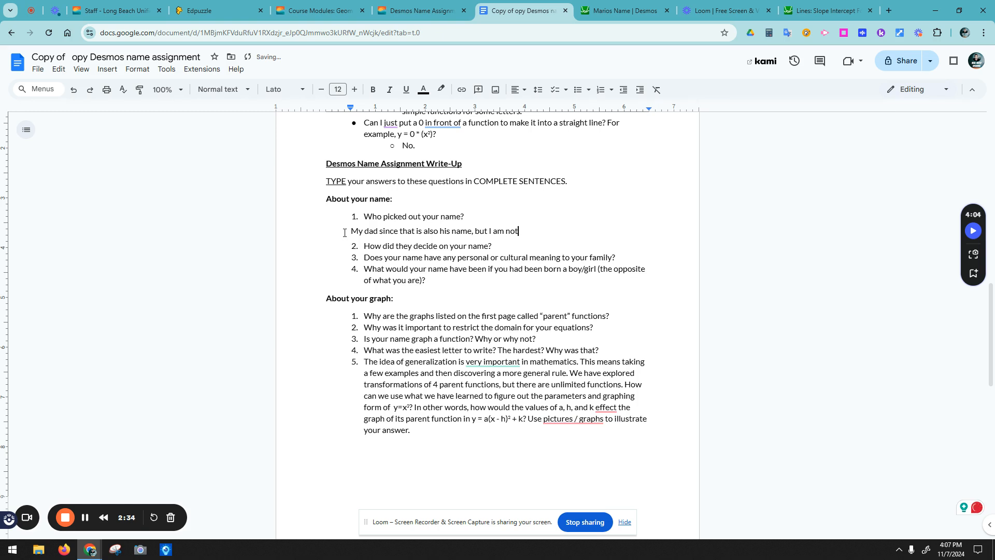
Step: Delete the answer text, leaving a blank line under question 1
drag(584, 231, 353, 231)
key(BackSpace)
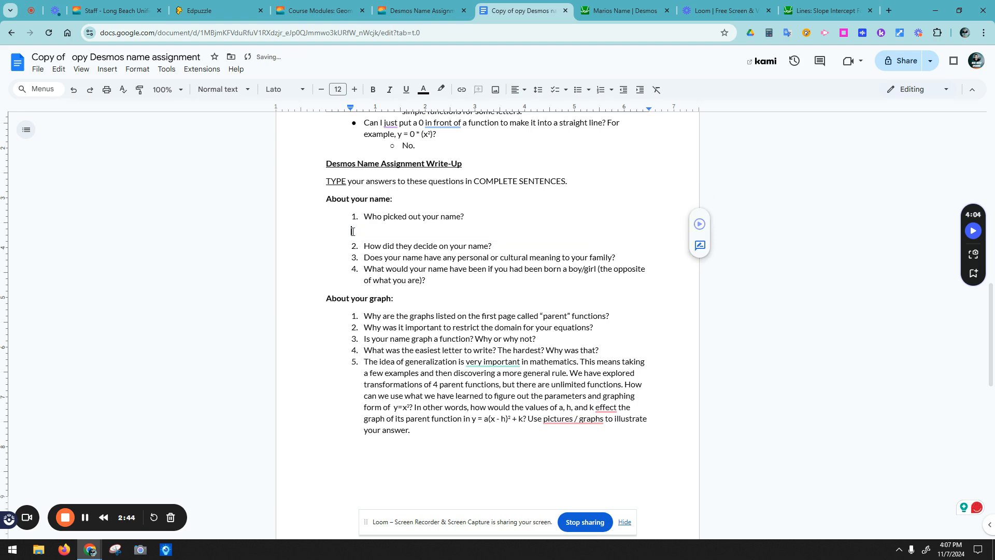
click(439, 217)
double_click(489, 237)
double_click(518, 242)
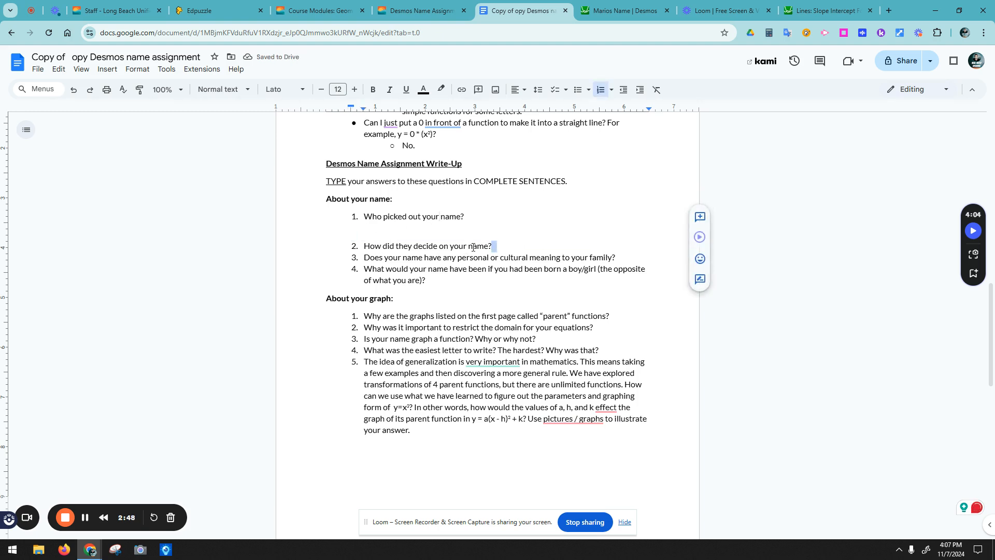
click(499, 245)
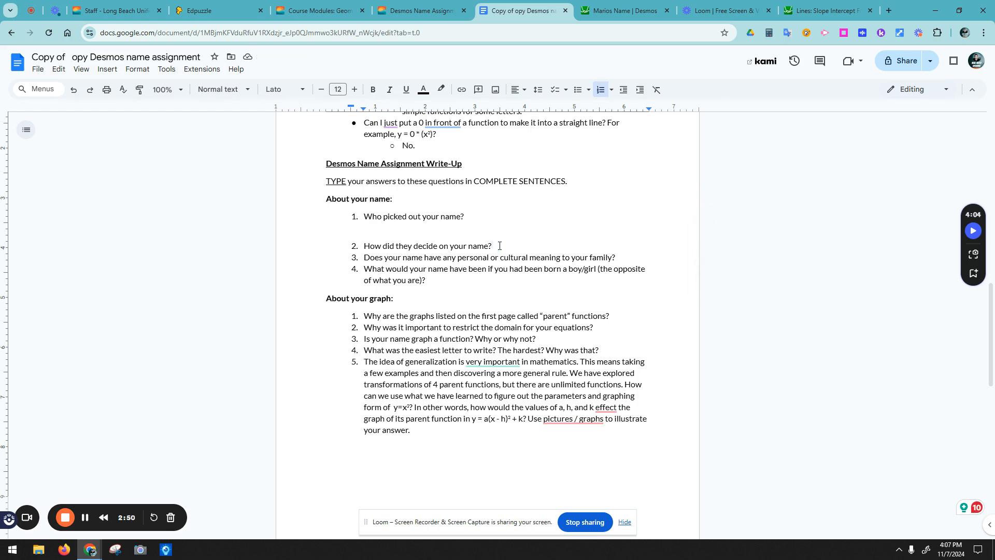
Step: Select question 4's full text and delete it
drag(379, 257, 618, 255)
click(605, 255)
double_click(625, 254)
click(623, 254)
drag(427, 281, 358, 272)
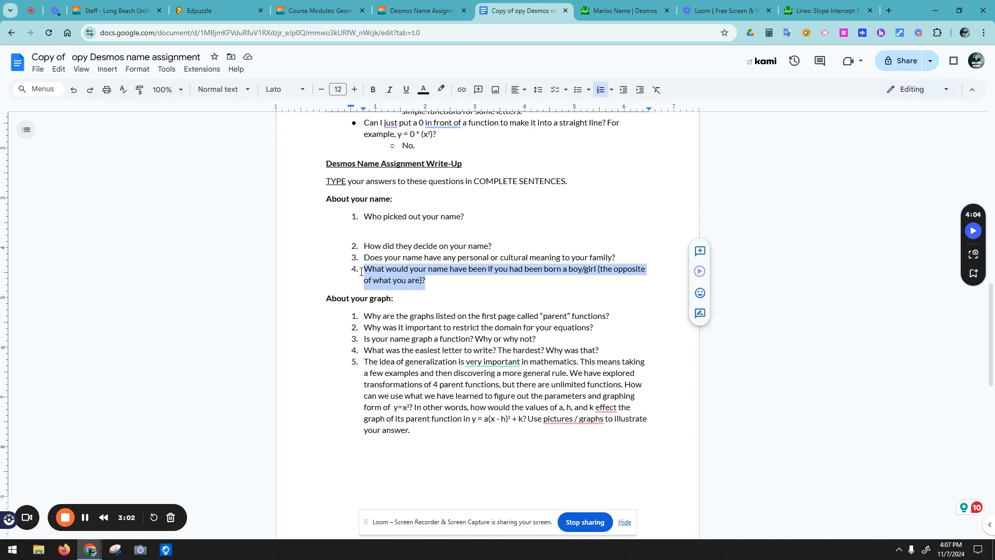
key(BackSpace)
key(BackSpace)
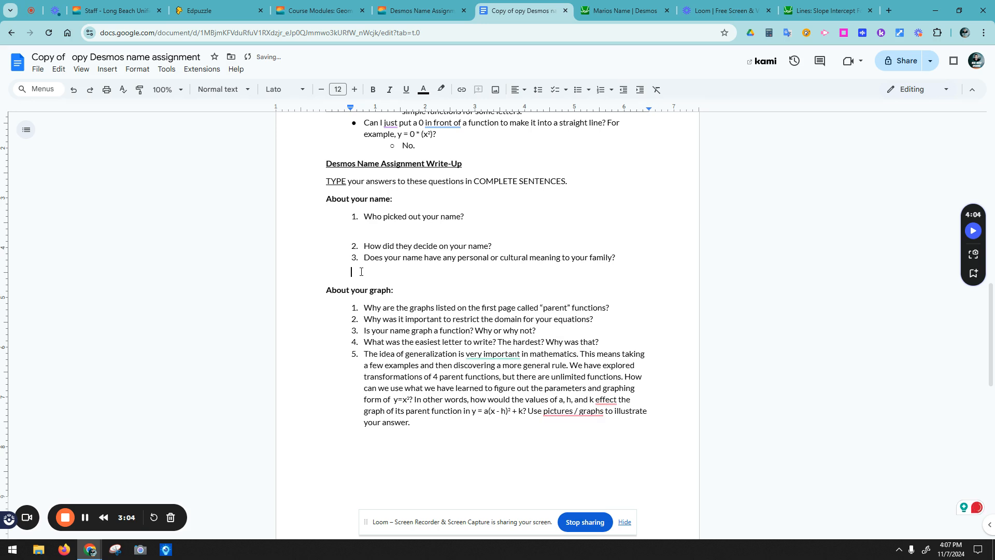
Step: Scroll to the question 6 functions table and click through the Constant row's cells
scroll(529, 273, down, 1)
drag(407, 267, 532, 325)
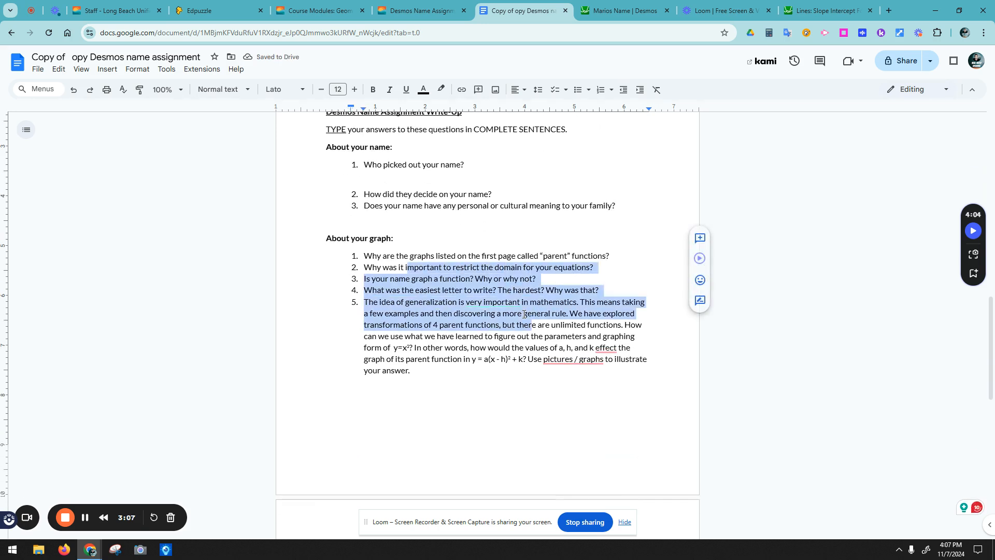
click(485, 281)
scroll(486, 279, down, 7)
click(446, 257)
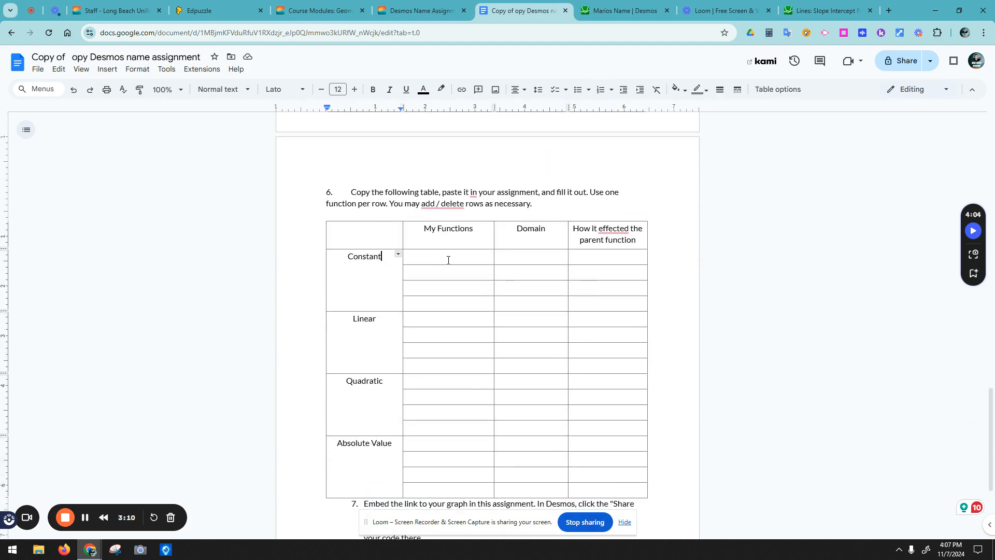
click(455, 304)
click(437, 256)
click(432, 283)
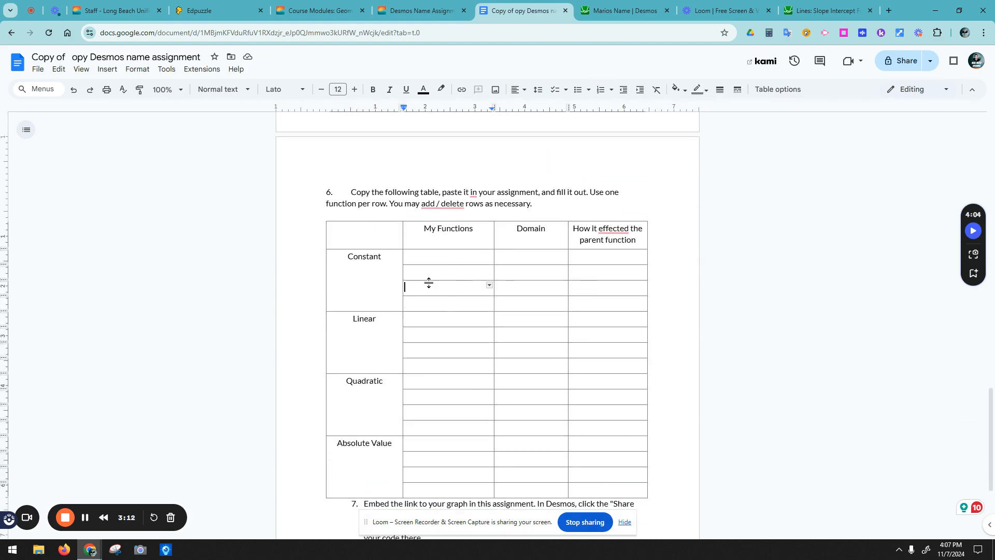
click(382, 333)
click(427, 270)
Step: Point out the Quadratic and Absolute Value rows, then switch to the Lines: Slope Intercept Form graph
click(376, 394)
click(372, 462)
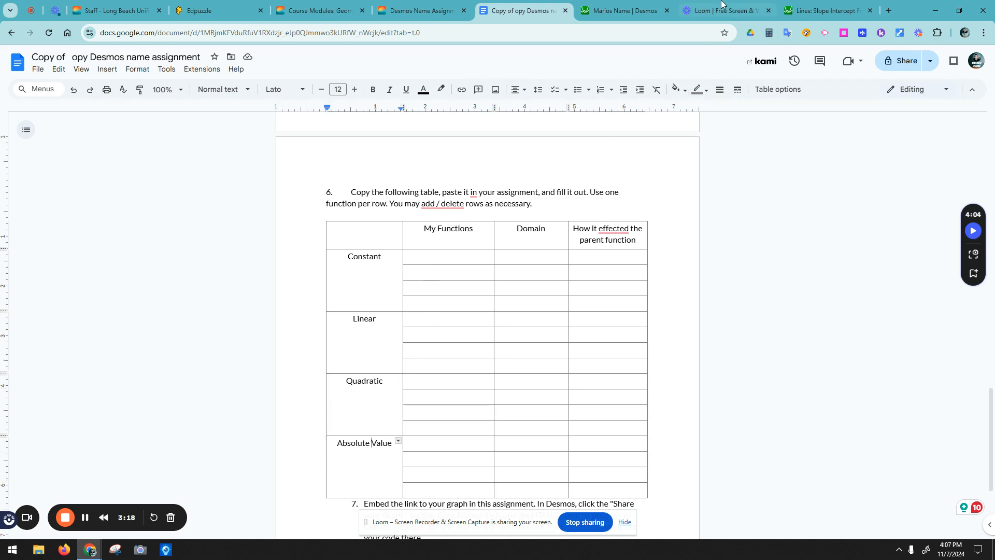
click(819, 12)
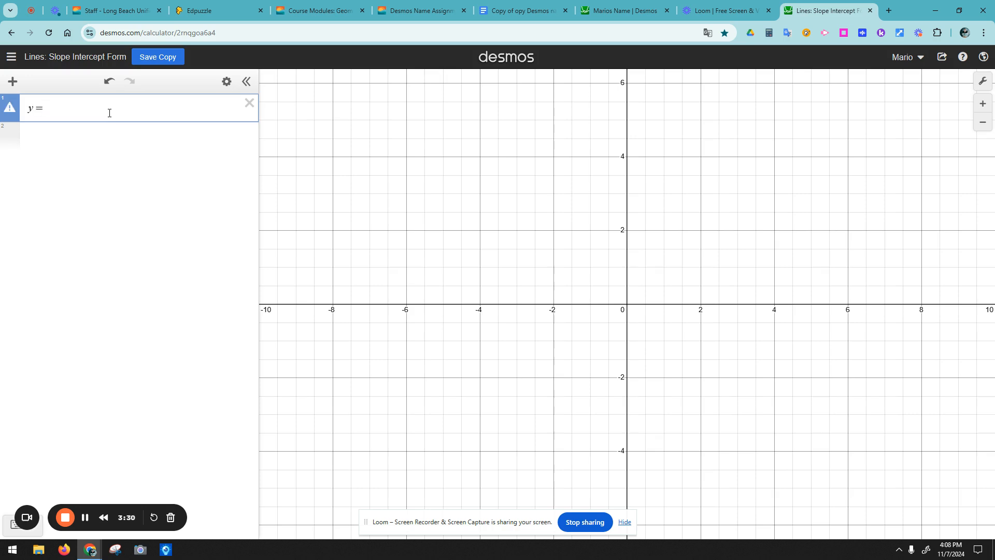
Step: Type 4x after y =, then remove the x so the expression reads y = 4
text(4x)
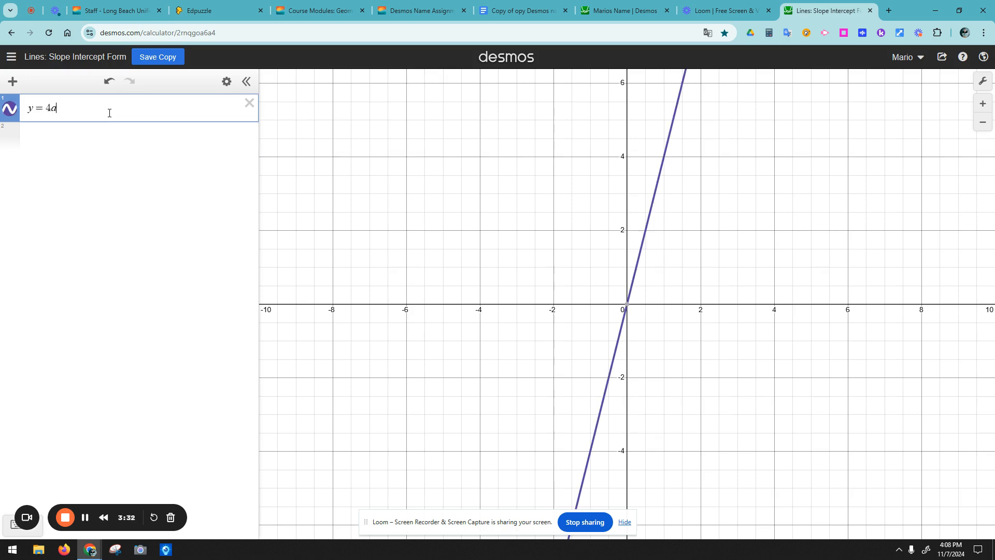
key(BackSpace)
text(x)
double_click(47, 108)
click(60, 109)
key(BackSpace)
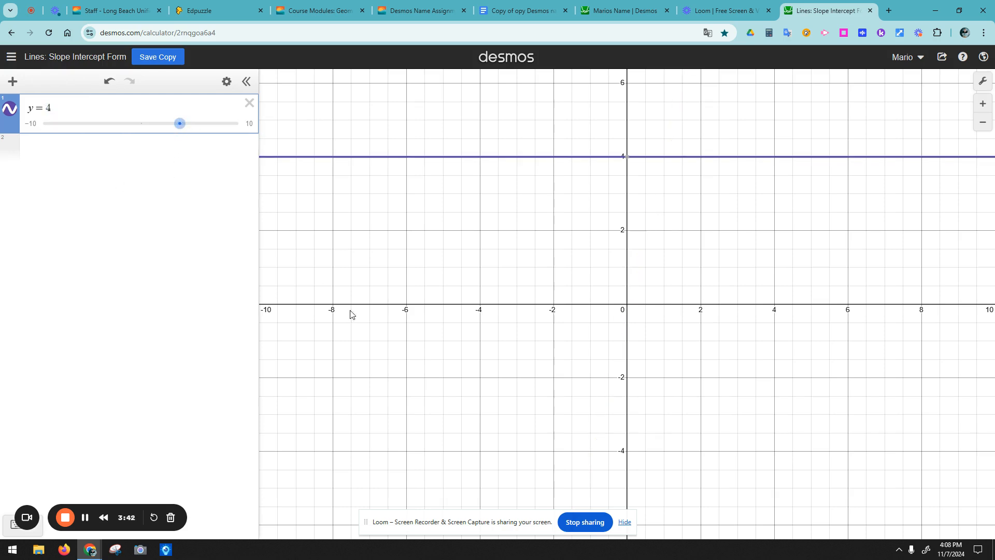
click(85, 519)
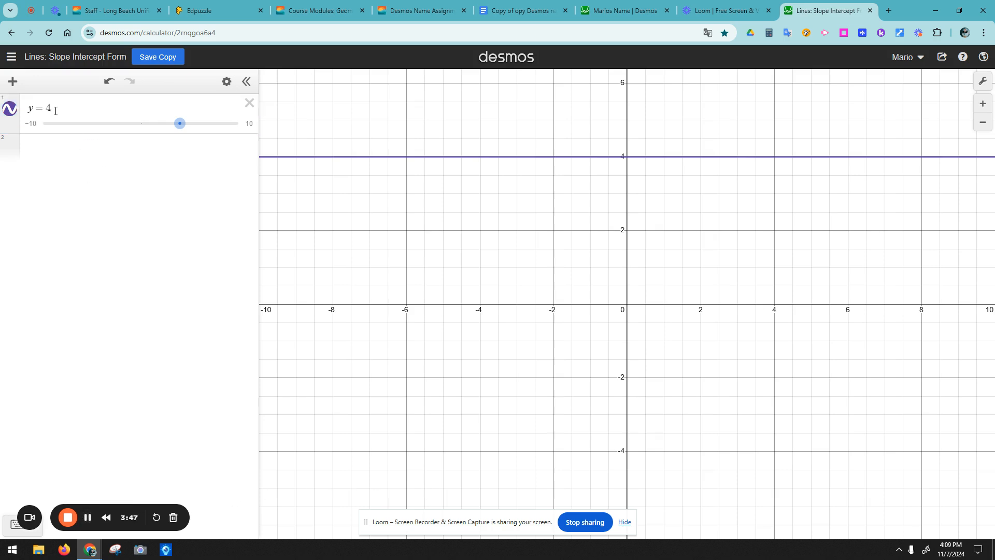
Step: Add a text note reading 'Horazontal line' below the y = 4 expression
click(105, 151)
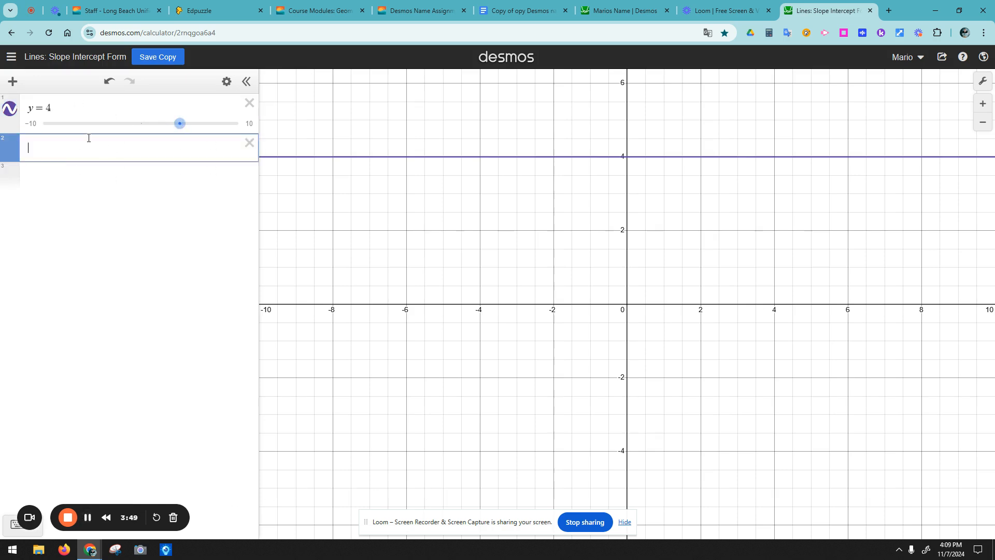
click(8, 81)
click(27, 135)
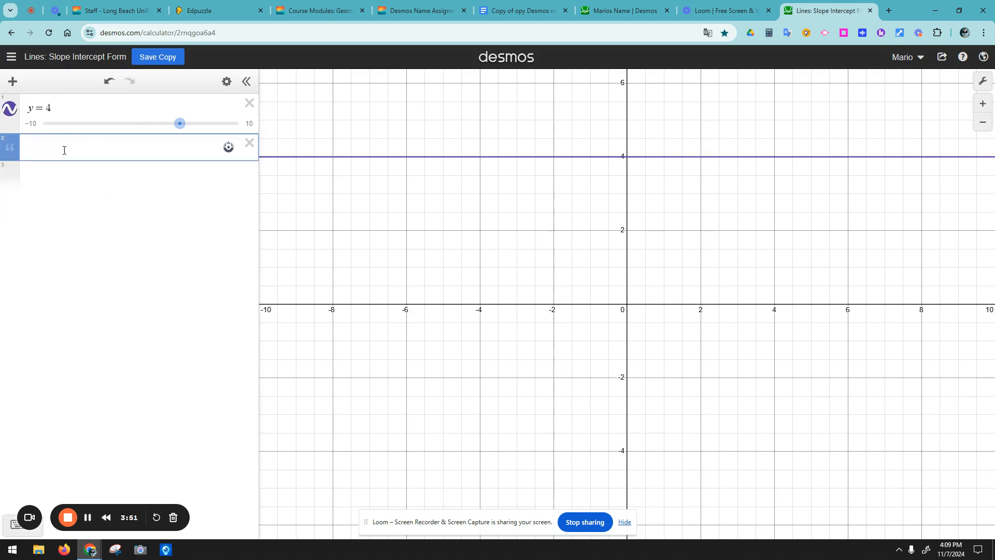
text(Hora)
text(zon)
text(tal line)
key(Return)
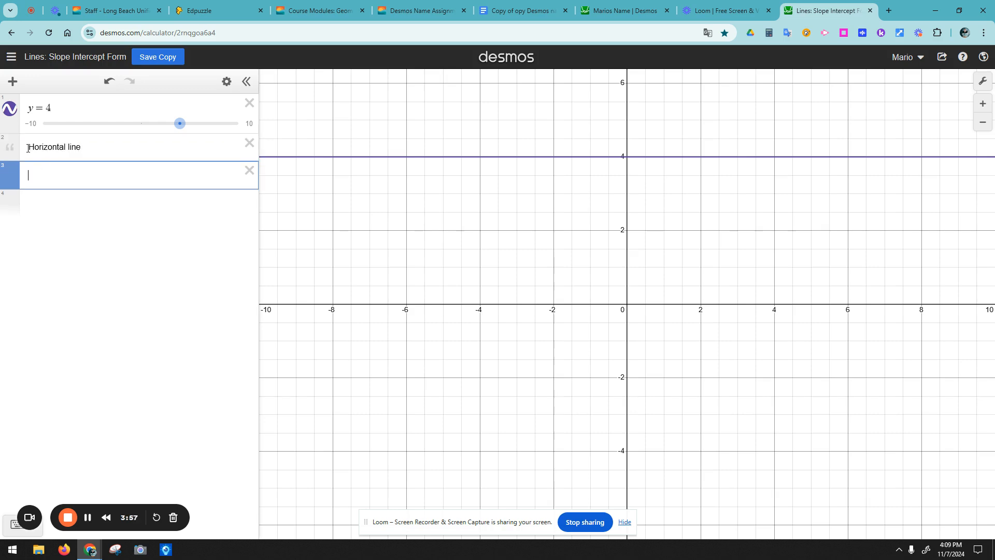
Step: Open and close the saved-graphs list and the account options
click(11, 57)
click(15, 57)
click(15, 57)
click(37, 58)
click(39, 59)
click(215, 183)
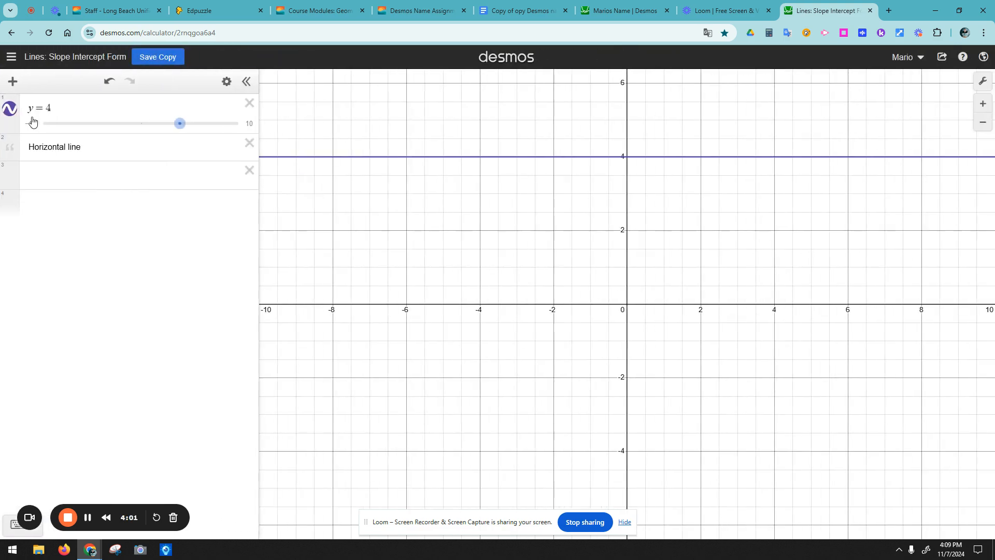
Step: Drag the y = 4 line to slide it up and down on the graph
click(13, 87)
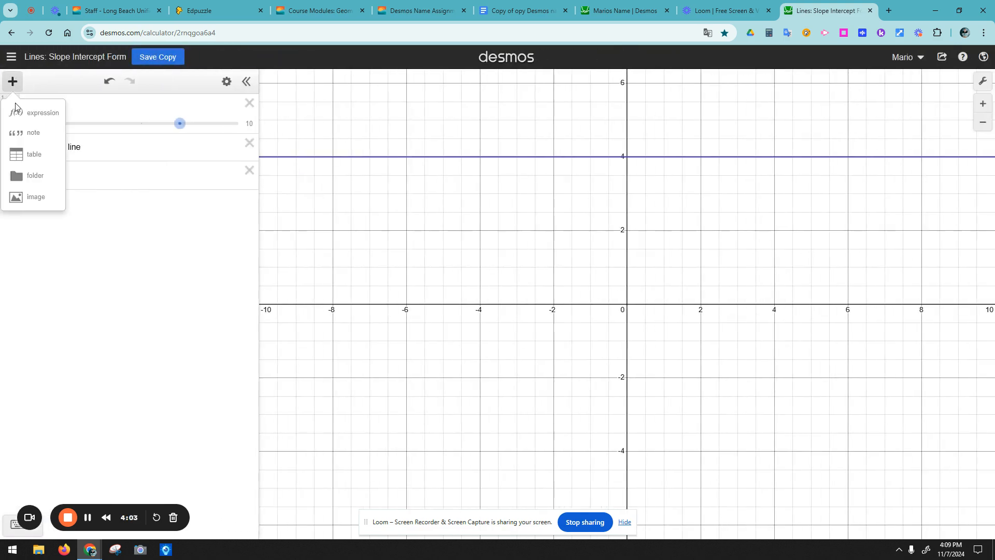
click(106, 228)
click(101, 160)
click(183, 126)
drag(183, 126, 183, 153)
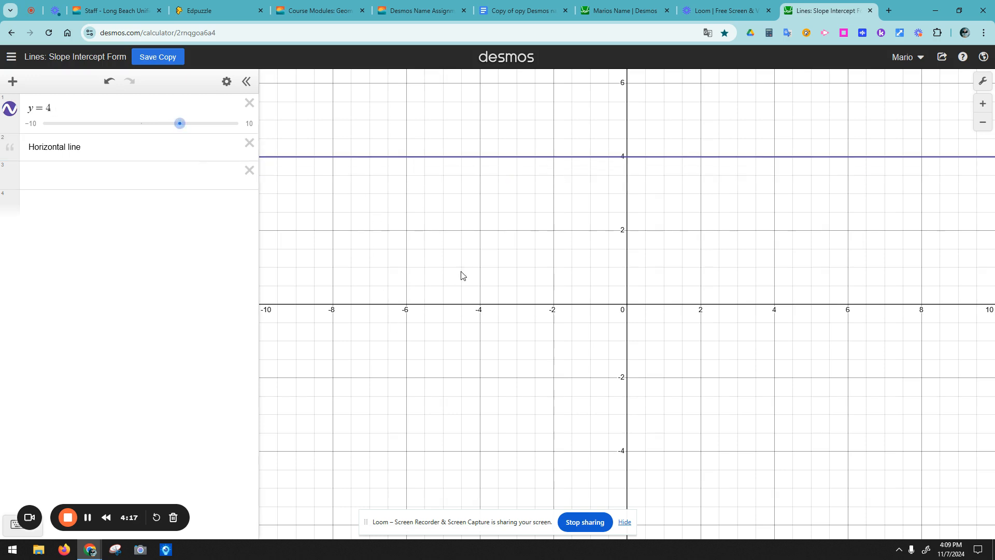
Step: Enter x = -4 in row 3 and slide the vertical line left and right
click(89, 171)
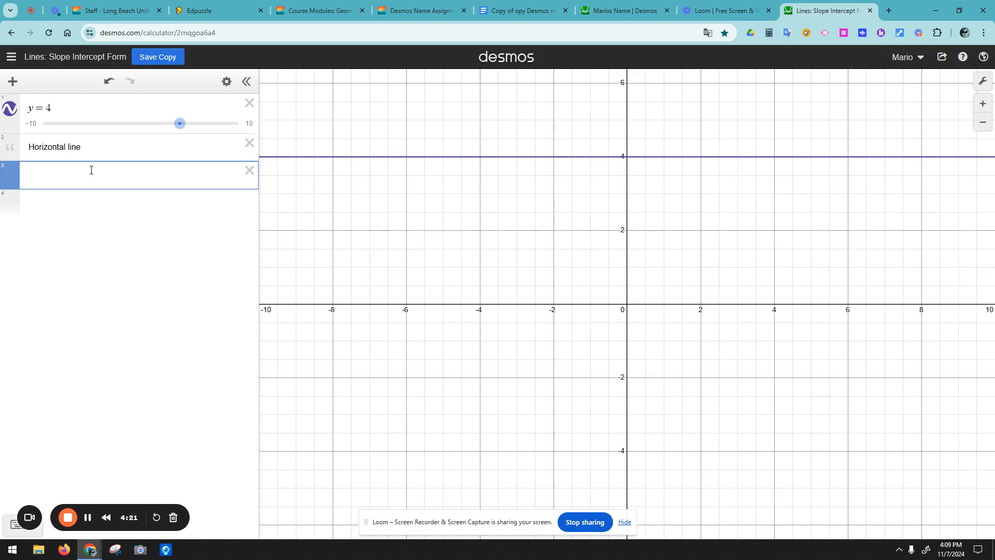
text(x=-4)
click(71, 232)
mouse_move(102, 200)
mouse_down()
mouse_move(71, 199)
mouse_move(215, 204)
mouse_move(73, 200)
mouse_move(155, 202)
mouse_move(73, 205)
mouse_move(113, 213)
mouse_move(93, 209)
mouse_move(103, 213)
mouse_up()
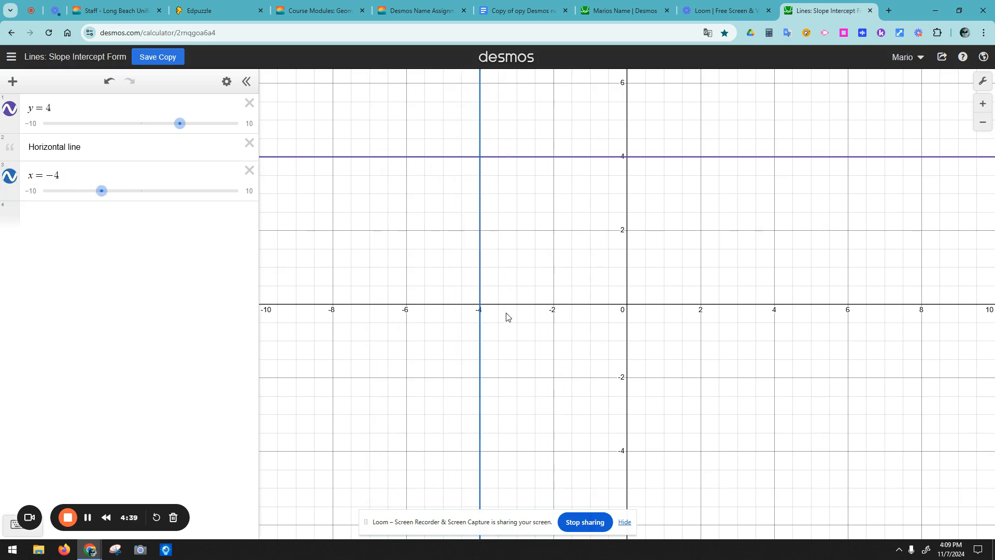
click(61, 107)
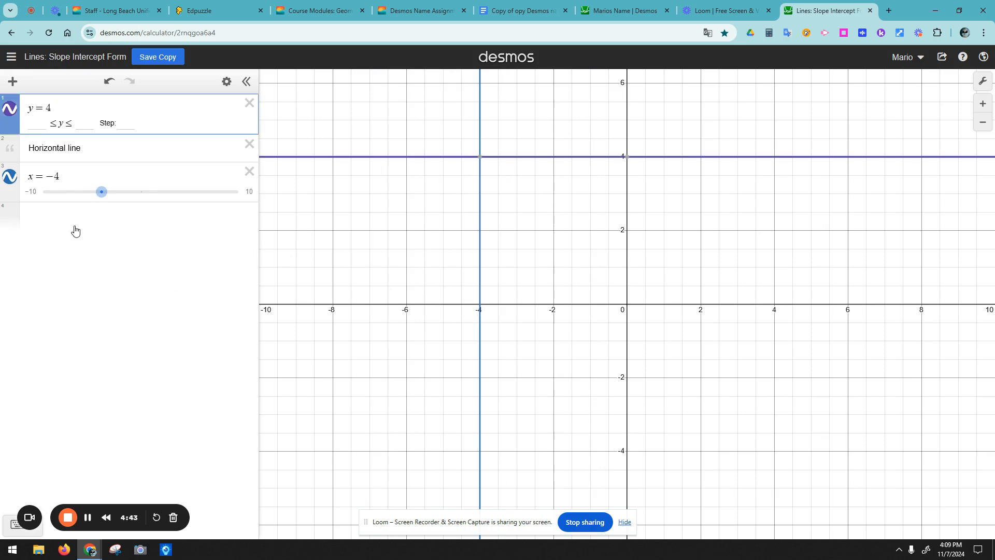
Step: Add y = 0 and y = 2, and check where x = -4 meets y = 0
click(70, 212)
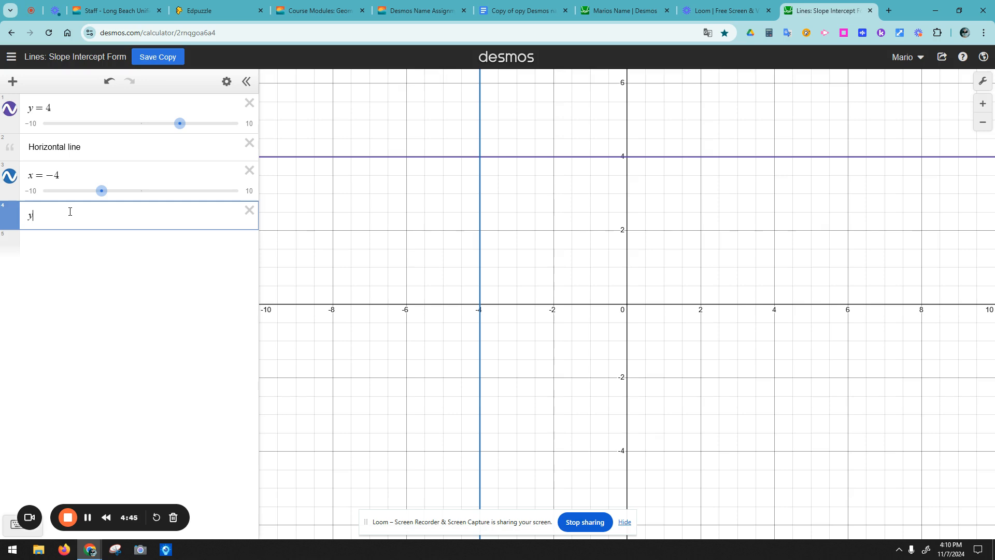
text(y=0)
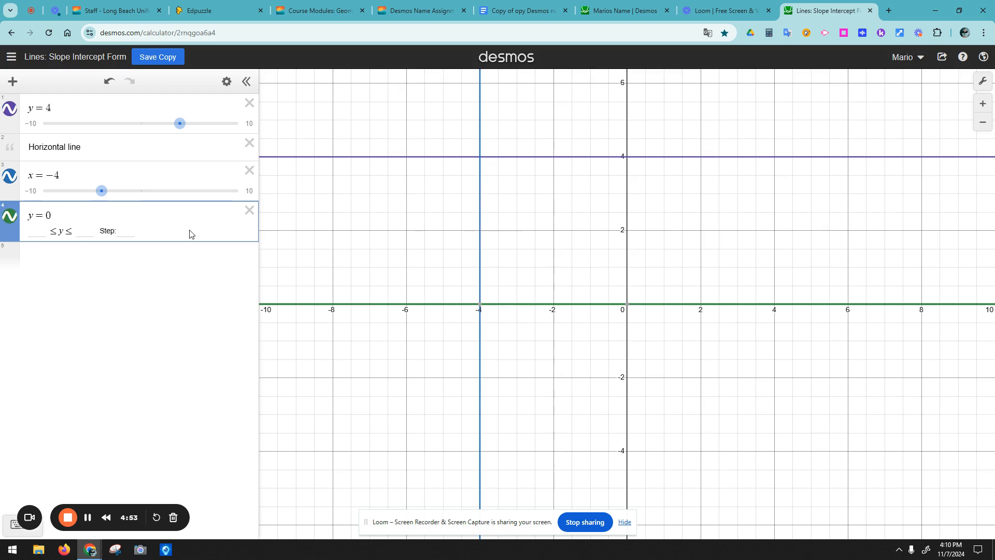
click(63, 251)
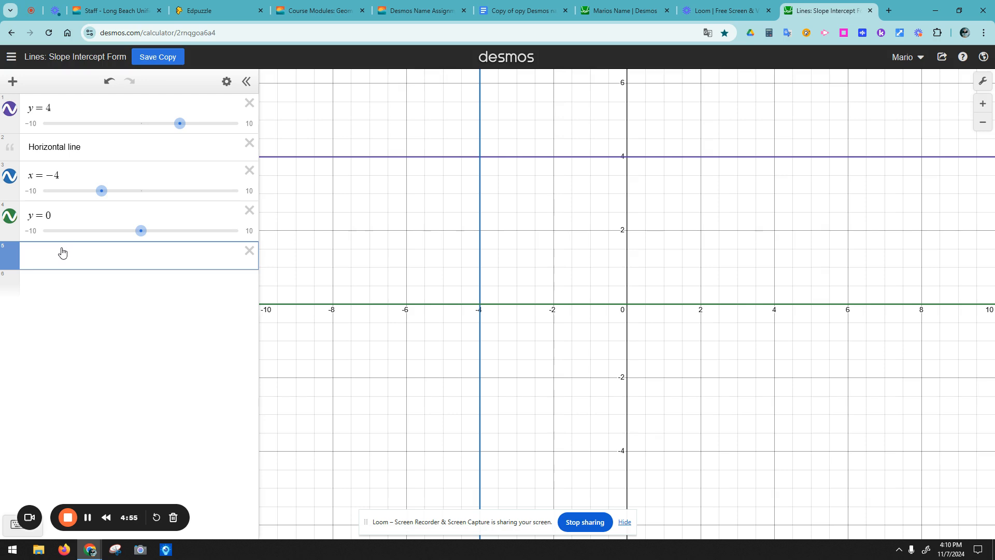
text(y = 2)
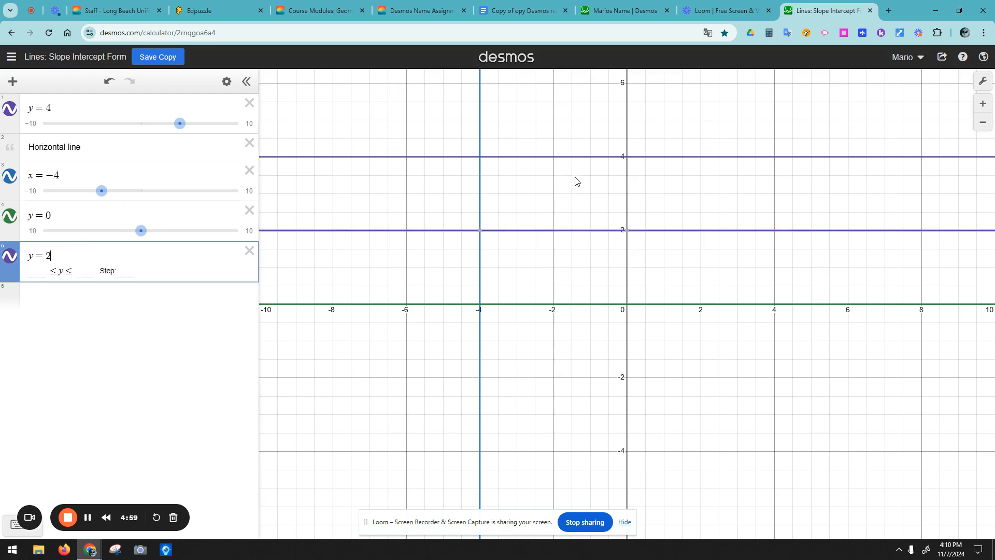
click(480, 166)
click(480, 305)
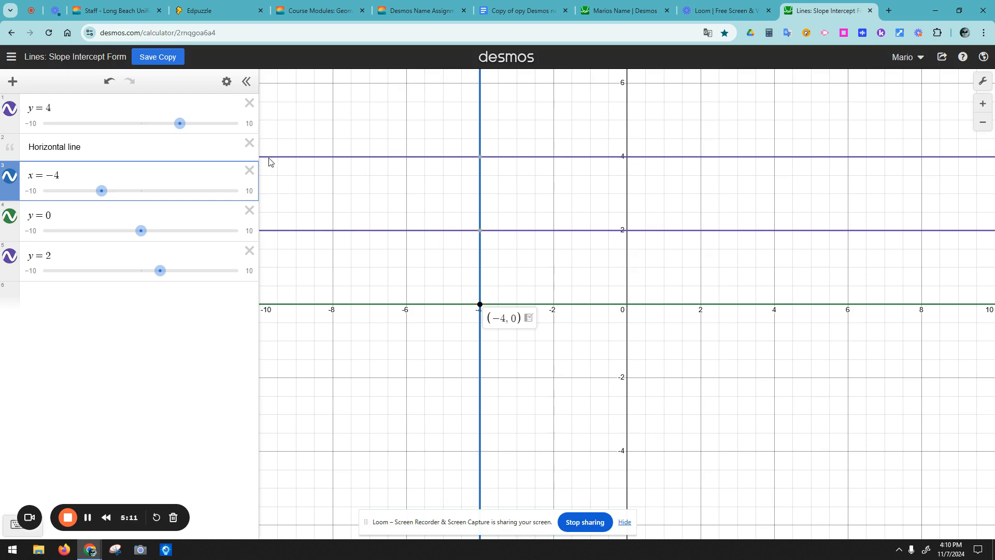
Step: Drag x = -4 to the top of the expression list, then return to the document
click(136, 173)
click(124, 106)
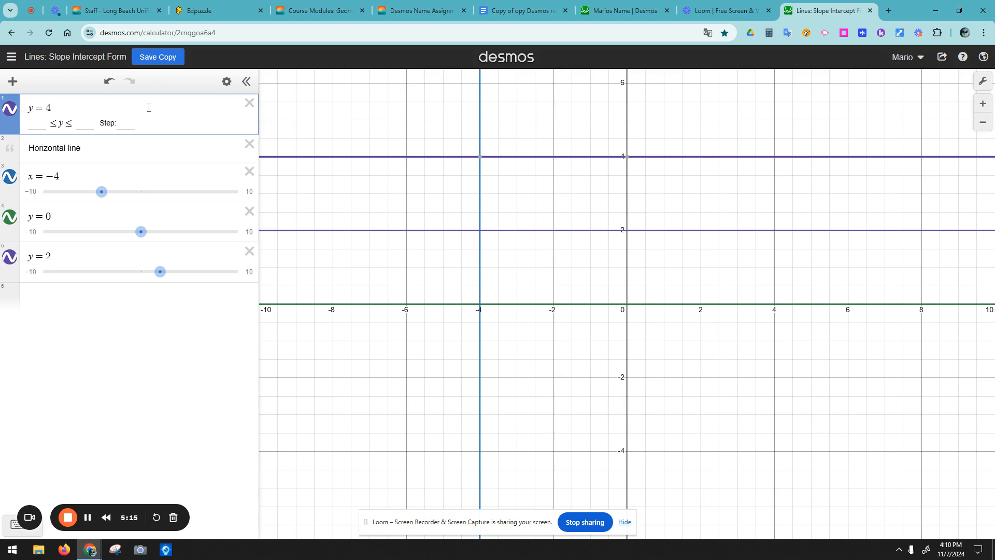
click(118, 179)
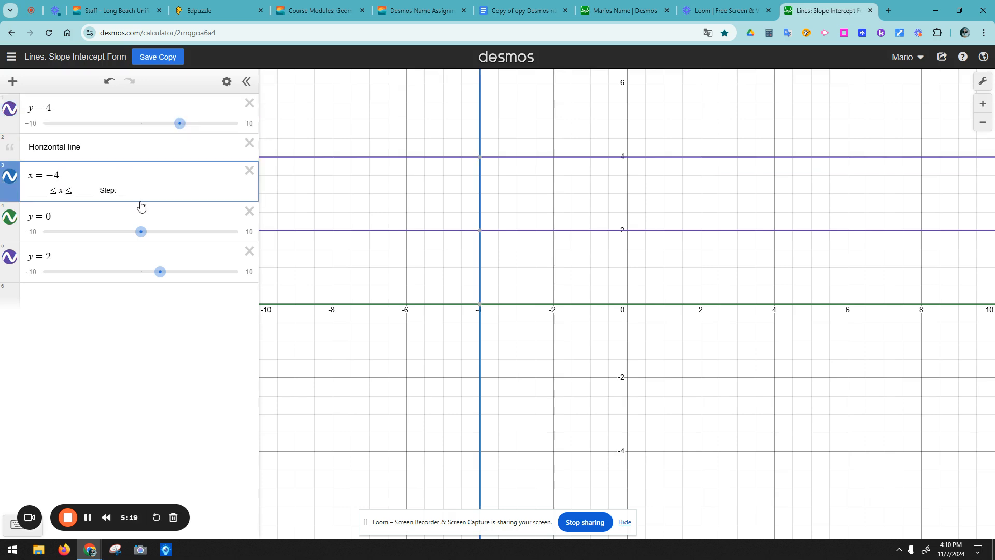
drag(15, 175, 16, 107)
click(105, 149)
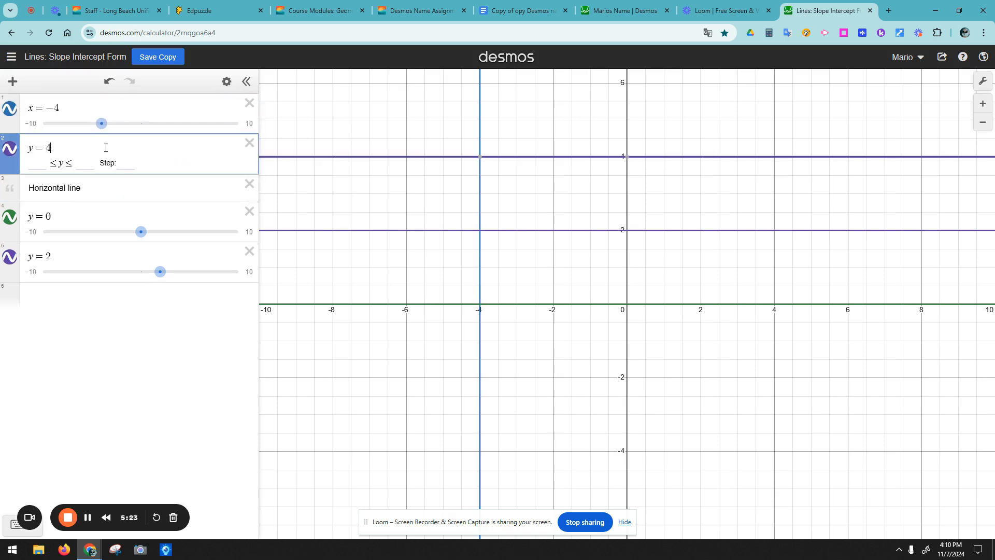
click(524, 15)
Step: Highlight the curly-braces instruction and y = x² {-1 < x < 2} example, then return to Desmos
scroll(442, 320, up, 20)
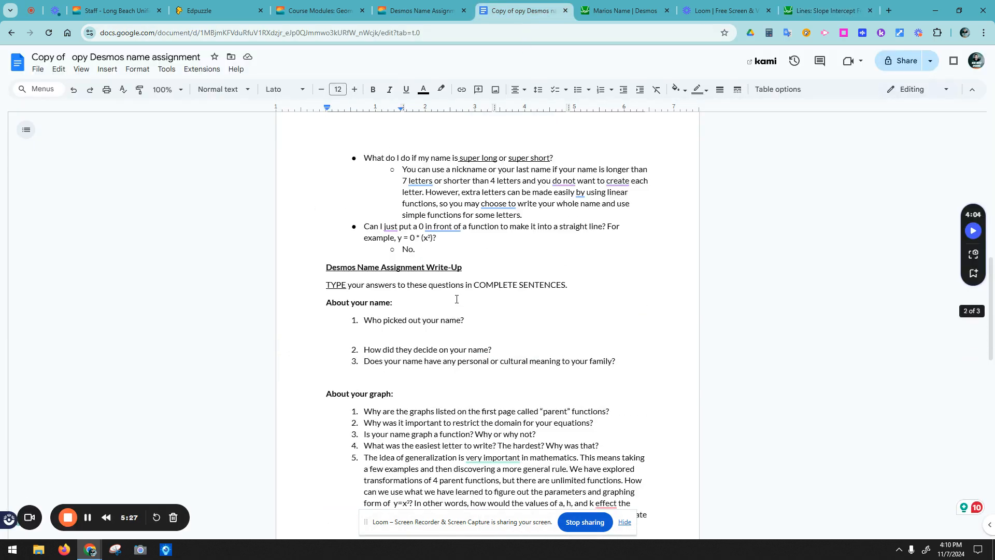
scroll(451, 310, down, 3)
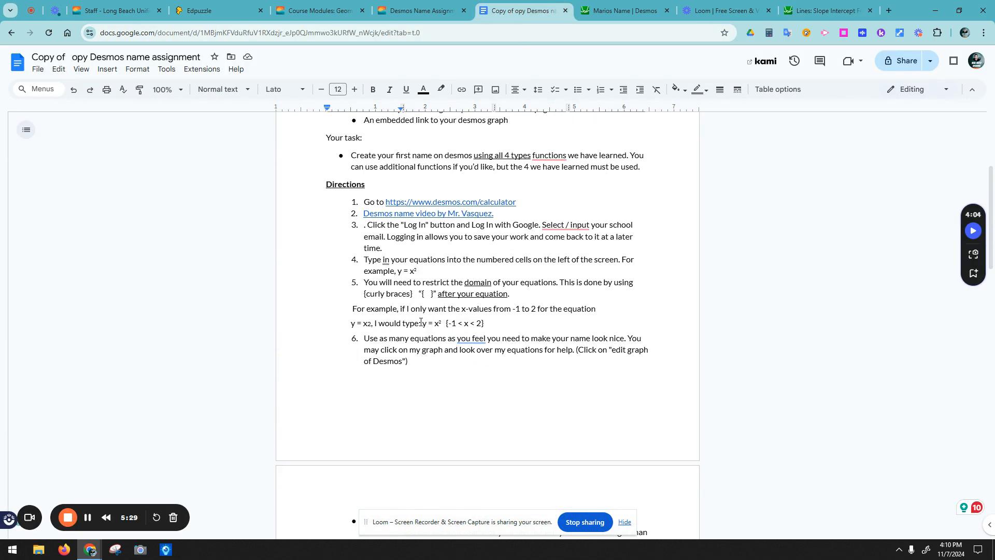
drag(421, 294, 517, 294)
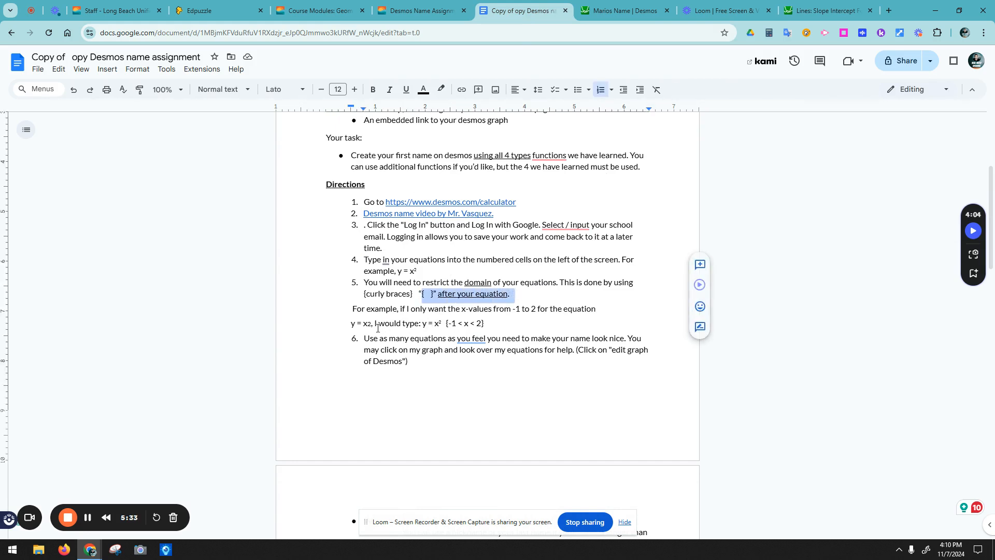
drag(374, 328, 490, 324)
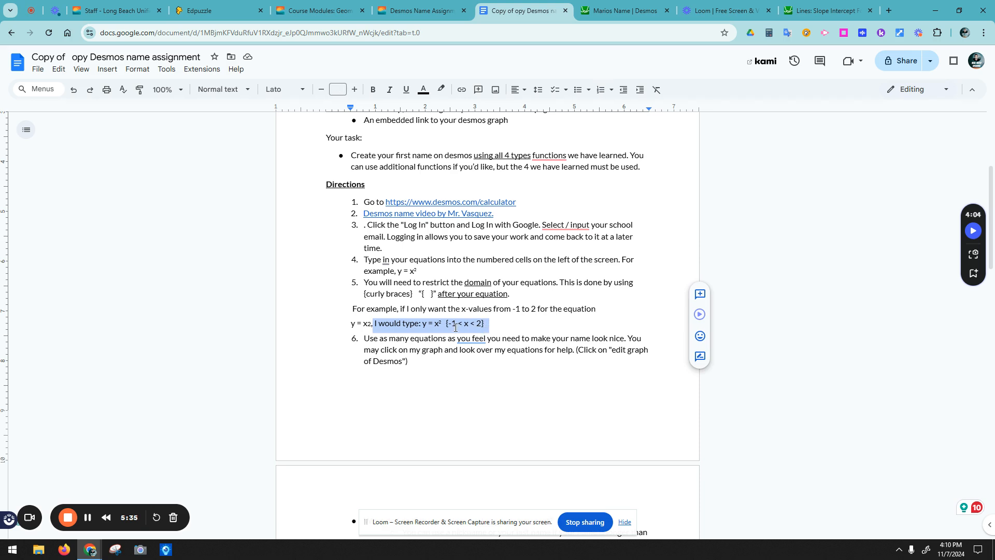
click(469, 324)
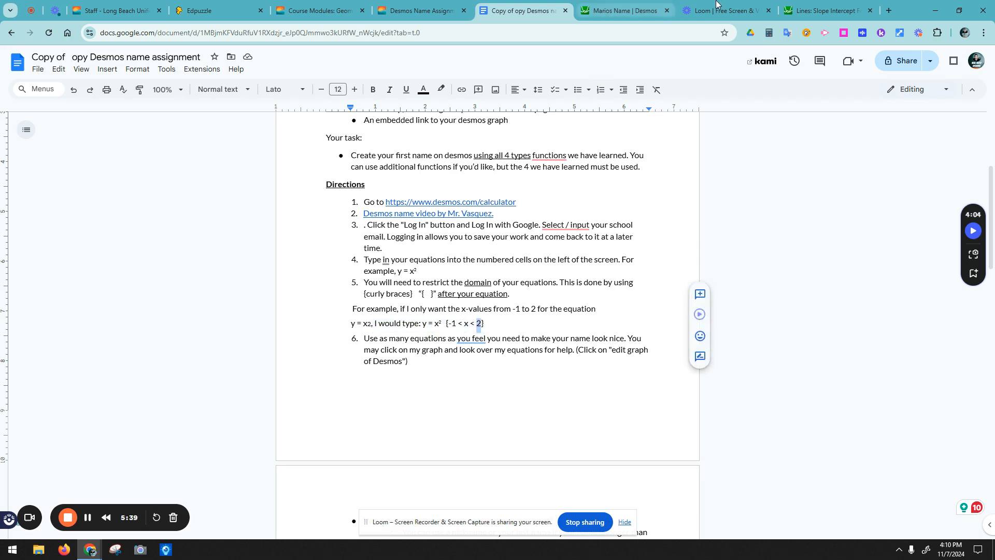
click(824, 11)
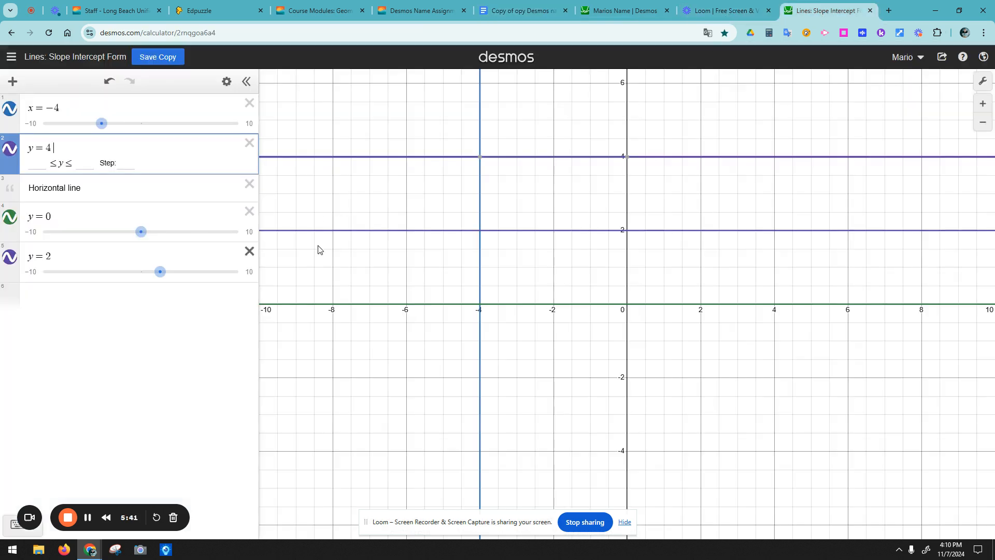
Step: Restrict y = 0 to {−4 < x < 0} after checking its points at x = −4 and the origin
click(507, 301)
click(482, 305)
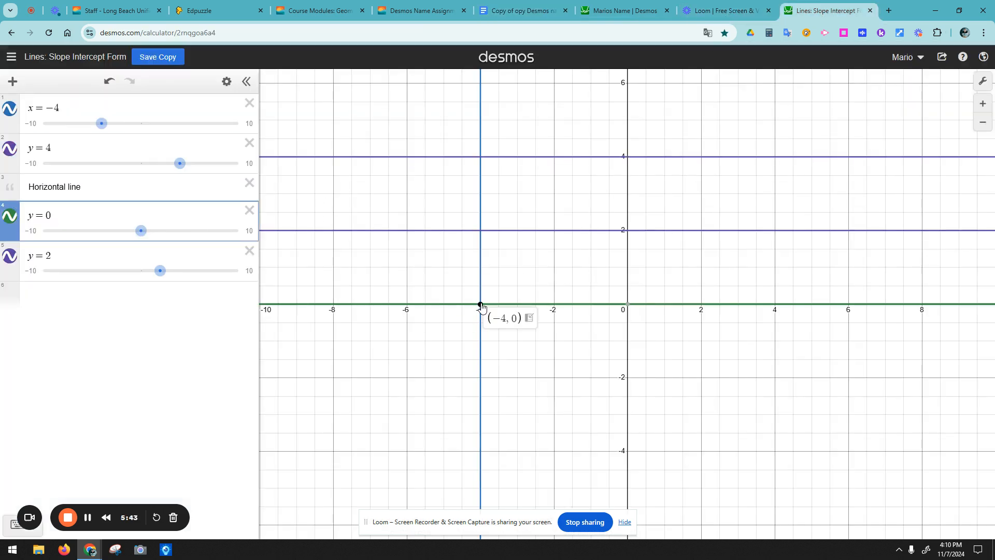
click(625, 305)
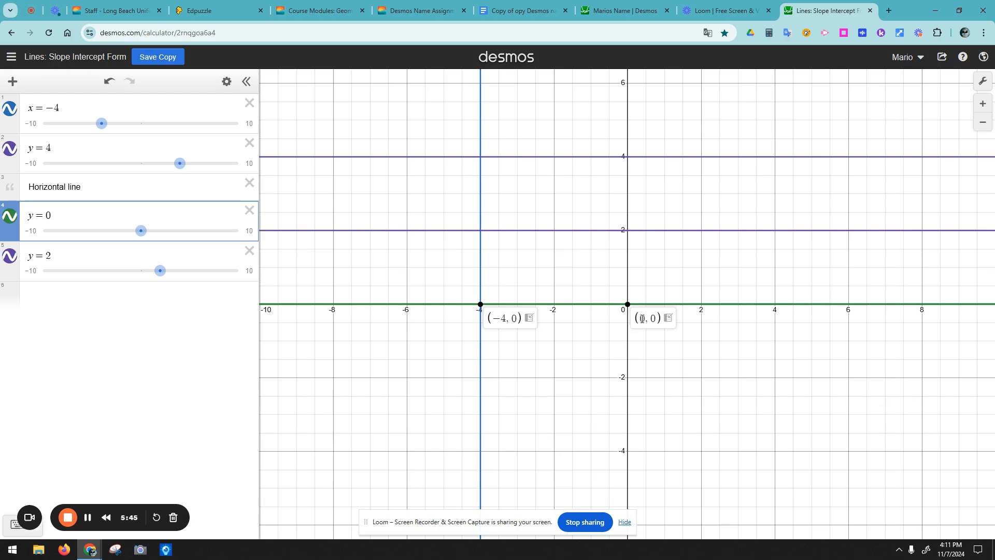
double_click(639, 319)
click(98, 256)
click(111, 213)
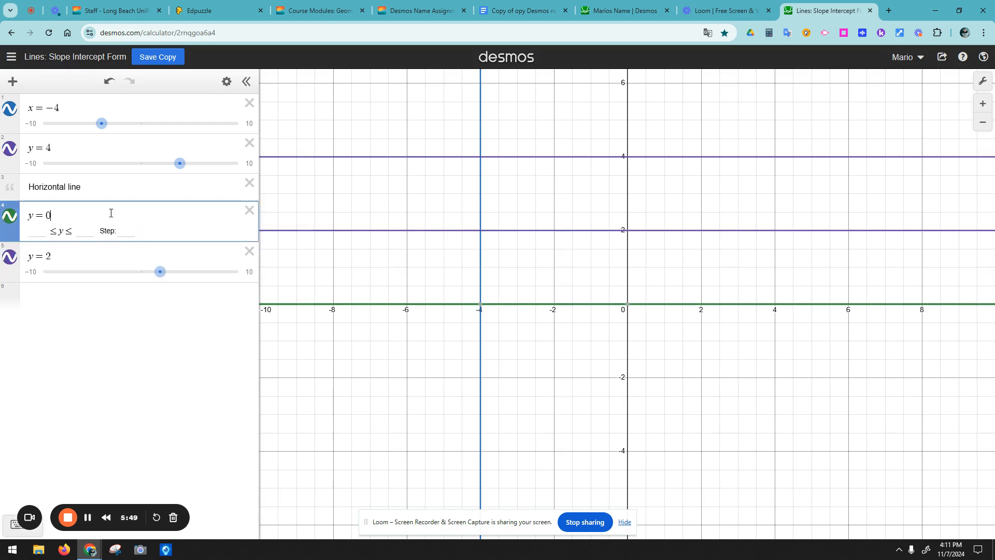
text({)
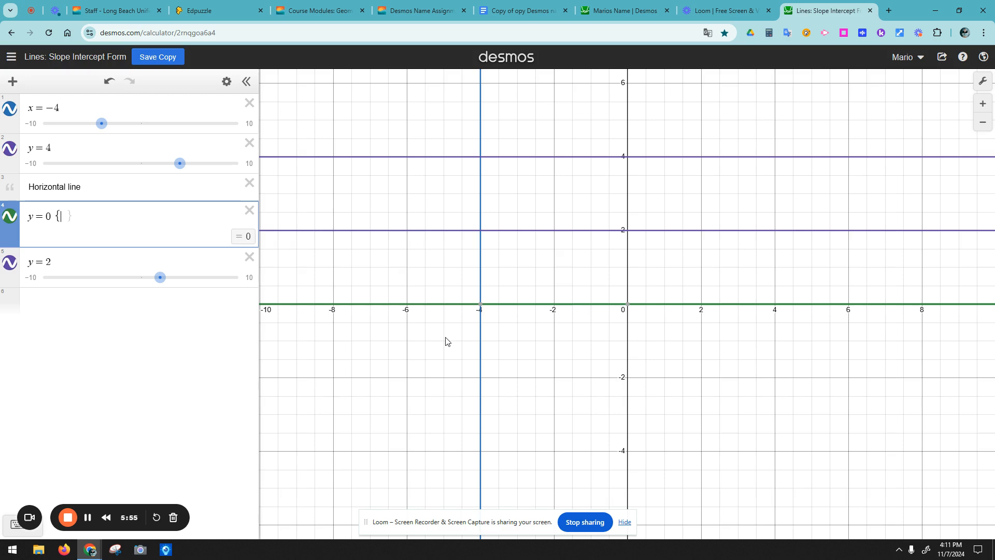
text(-4)
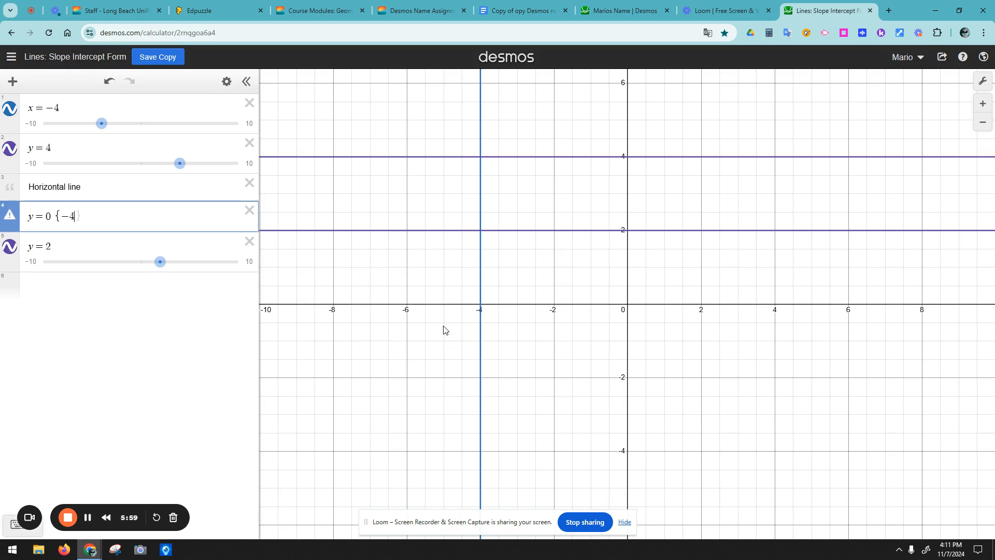
text(<x)
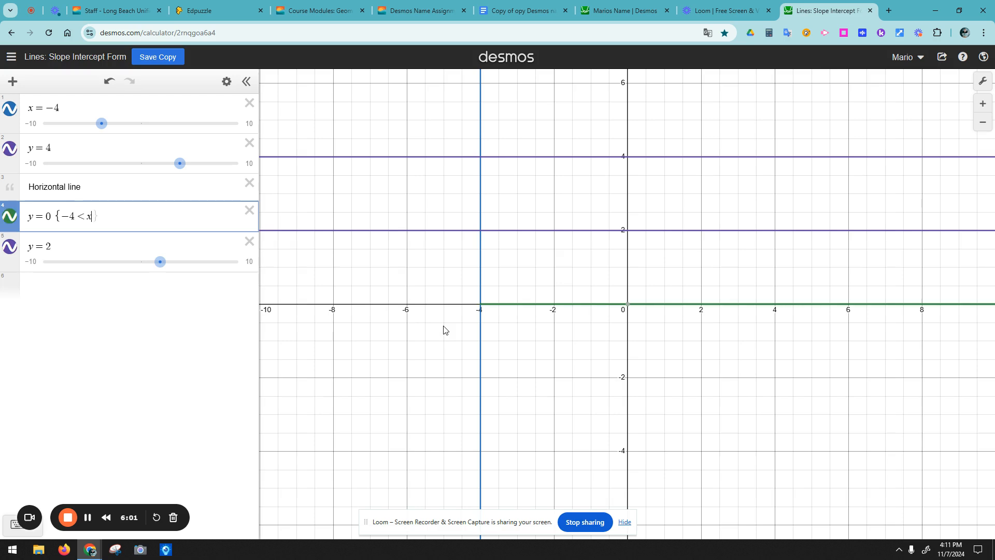
text(<0)
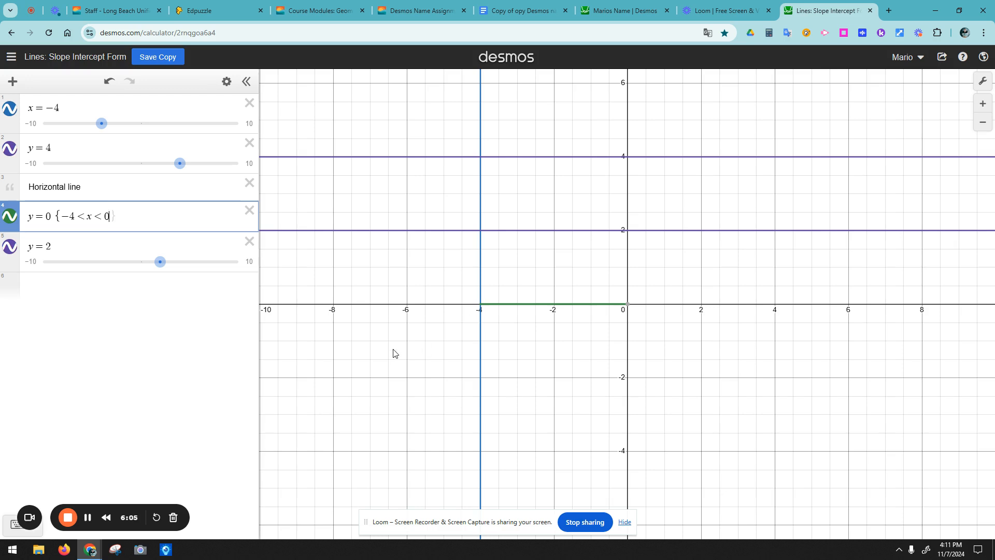
click(702, 363)
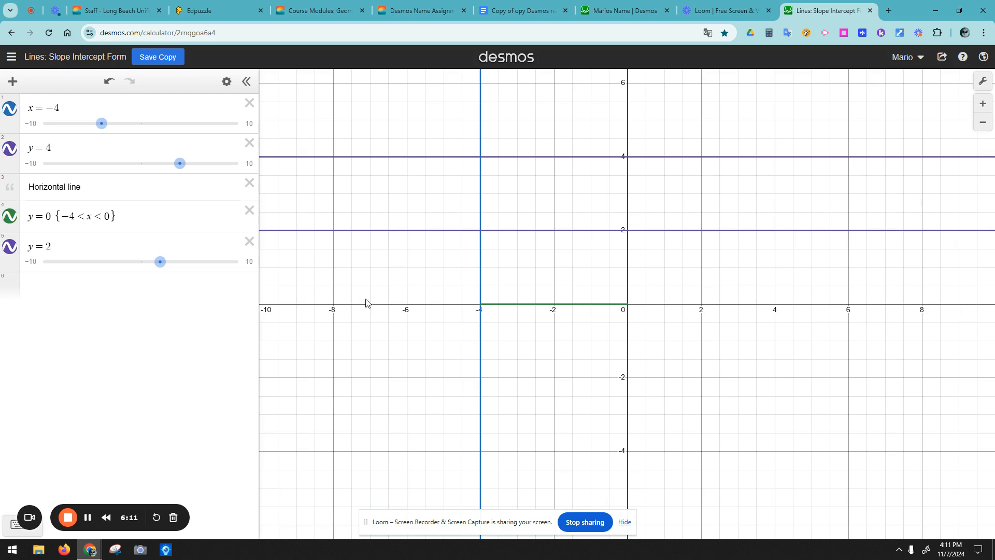
Step: Copy the {−4 < x < 0} restriction onto the y = 4 and y = 2 lines
drag(124, 217, 74, 218)
key(ctrl+c)
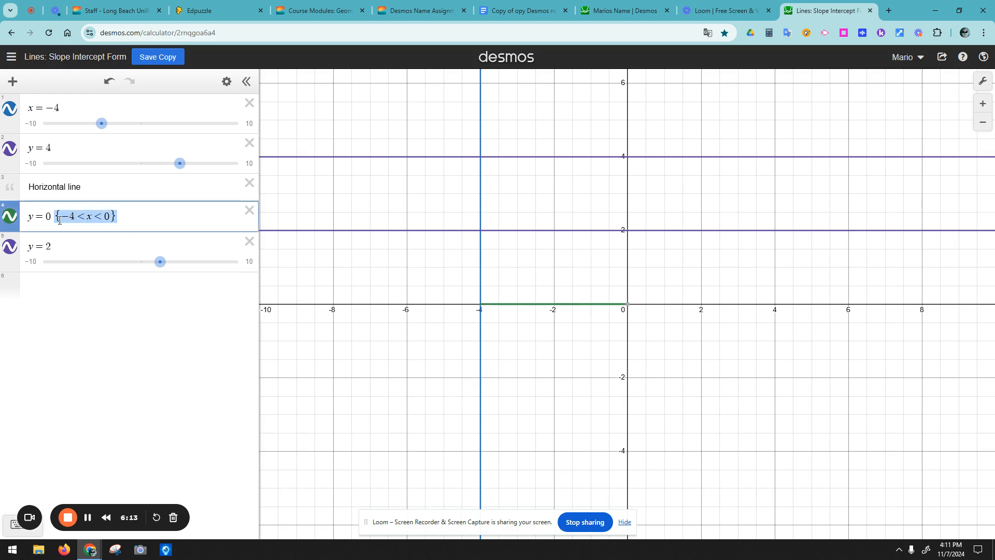
click(102, 149)
key(ctrl+v)
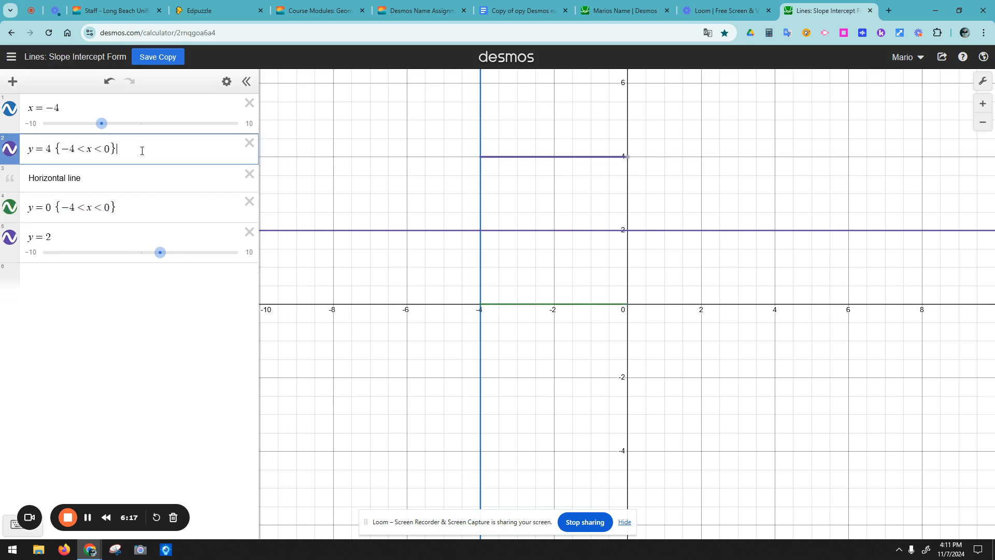
click(84, 237)
key(ctrl+v)
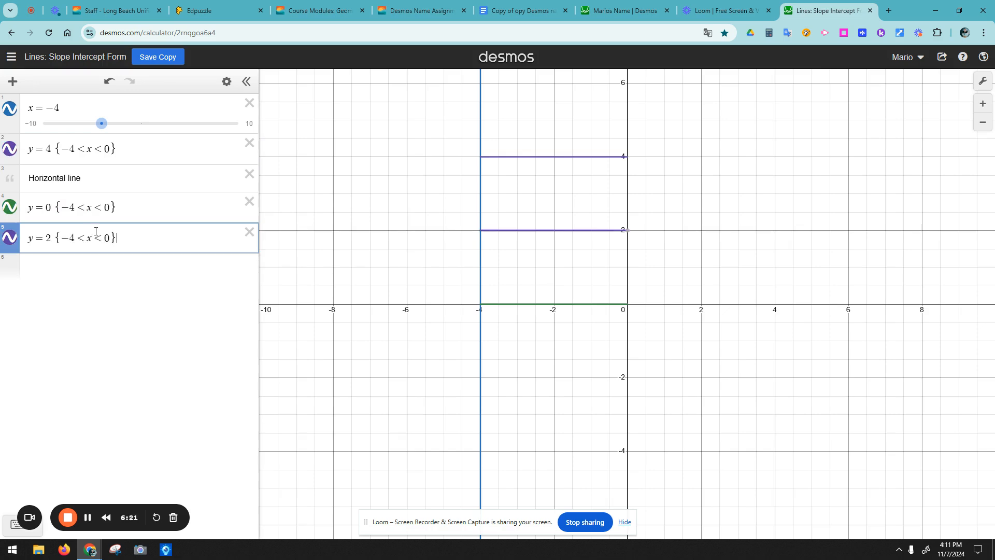
scroll(669, 255, up, 2)
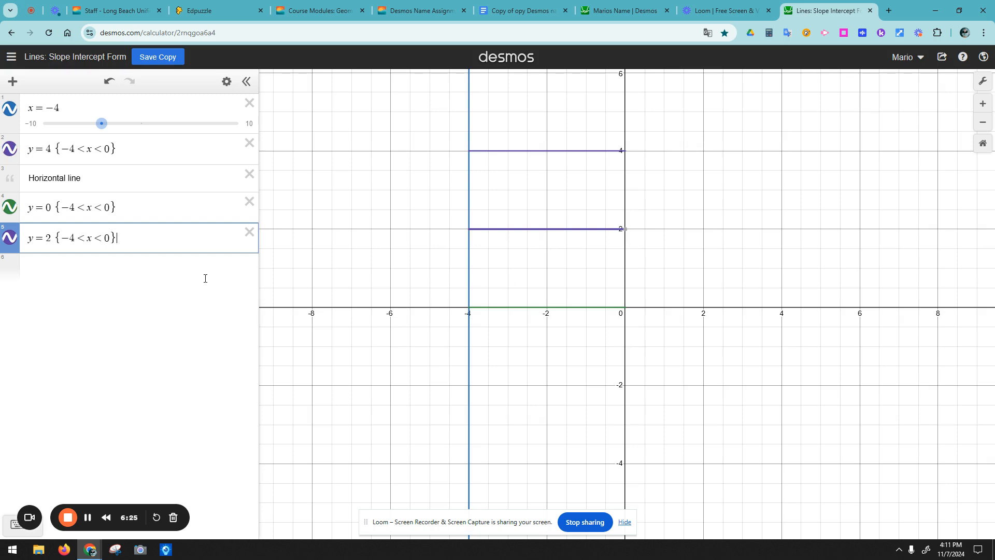
Step: Check where x = −4 meets the x-axis and y = 4, then copy y = 4's restriction
click(66, 109)
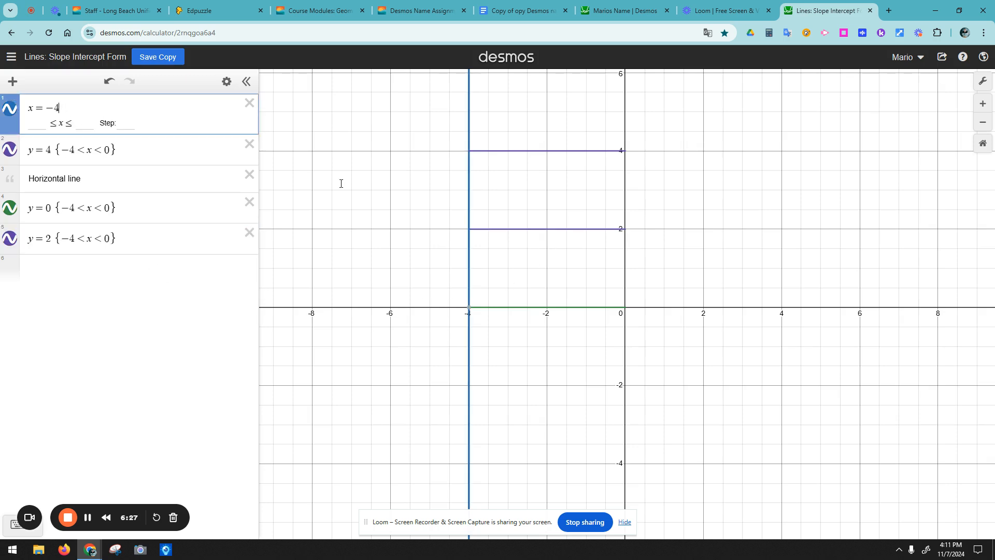
click(482, 313)
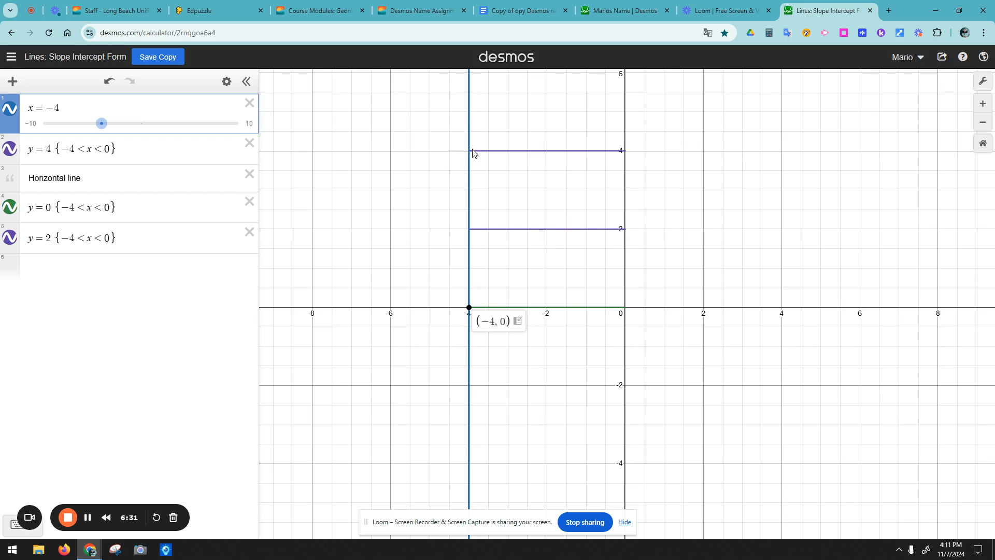
click(464, 180)
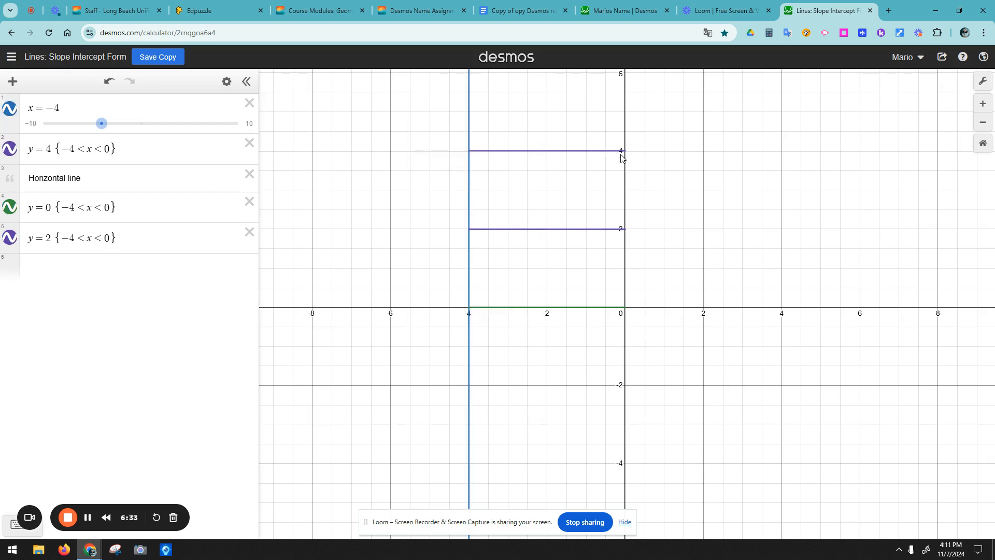
click(468, 154)
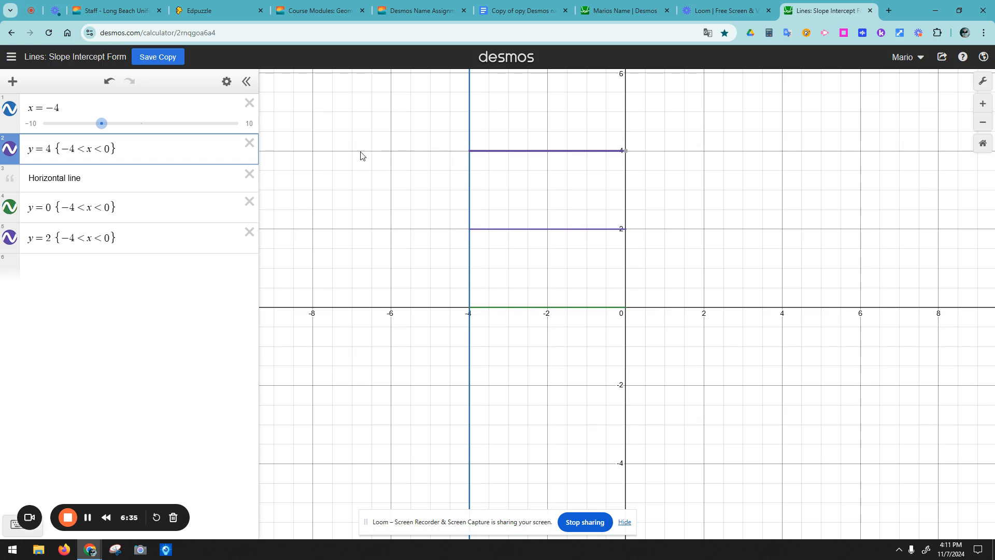
click(77, 111)
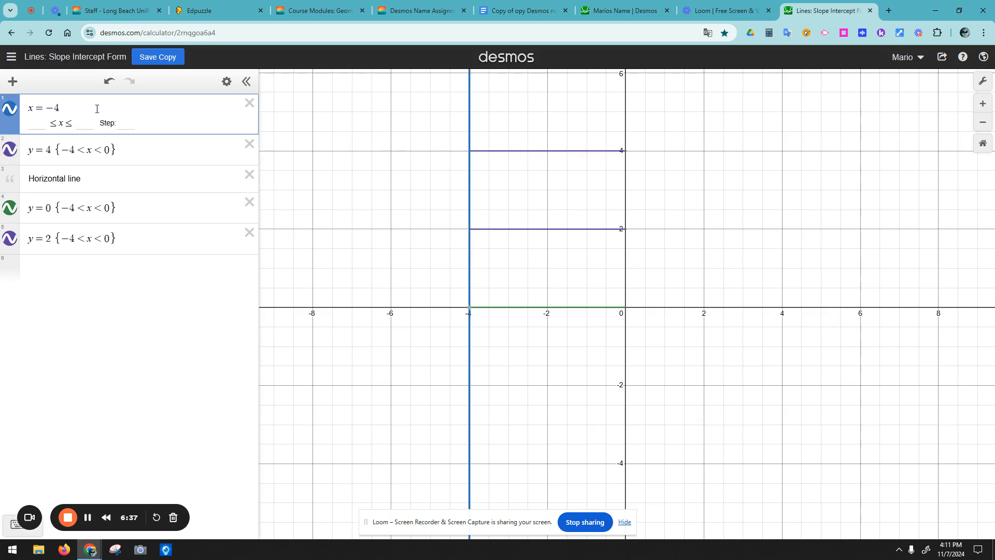
drag(116, 148, 65, 149)
click(113, 148)
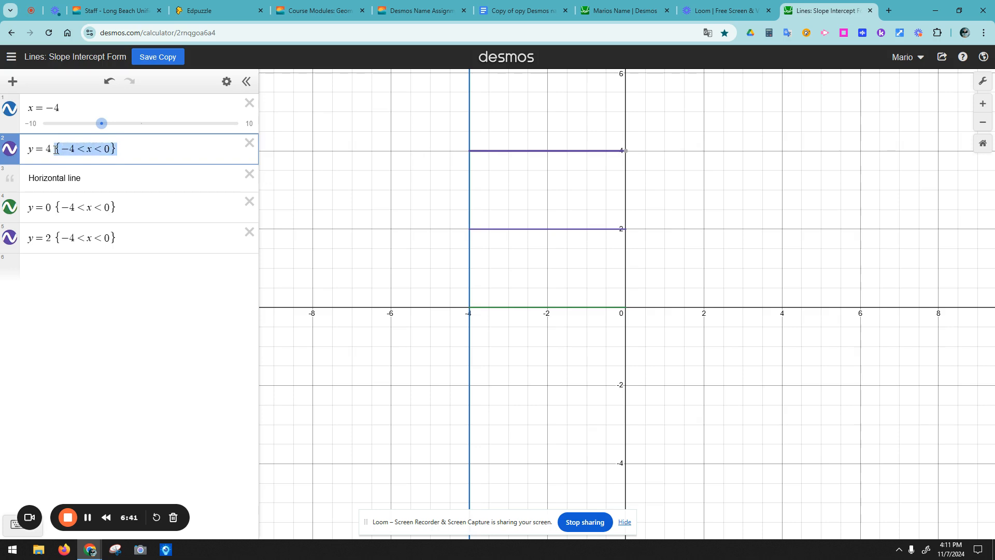
Step: Restrict x = −4 to {0 < y < 4} and centre the E in the view
click(84, 106)
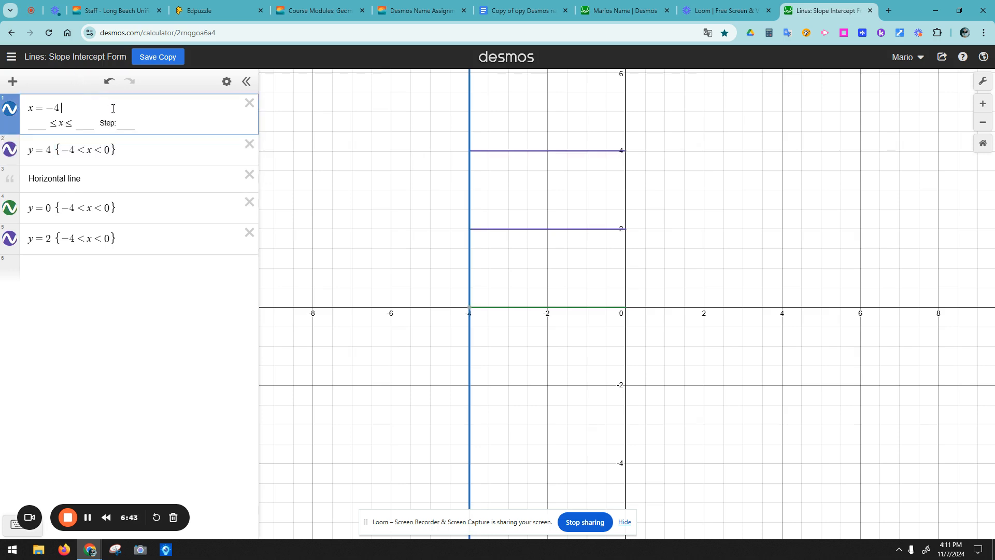
text({-4<x<0})
drag(83, 110, 72, 110)
text(0)
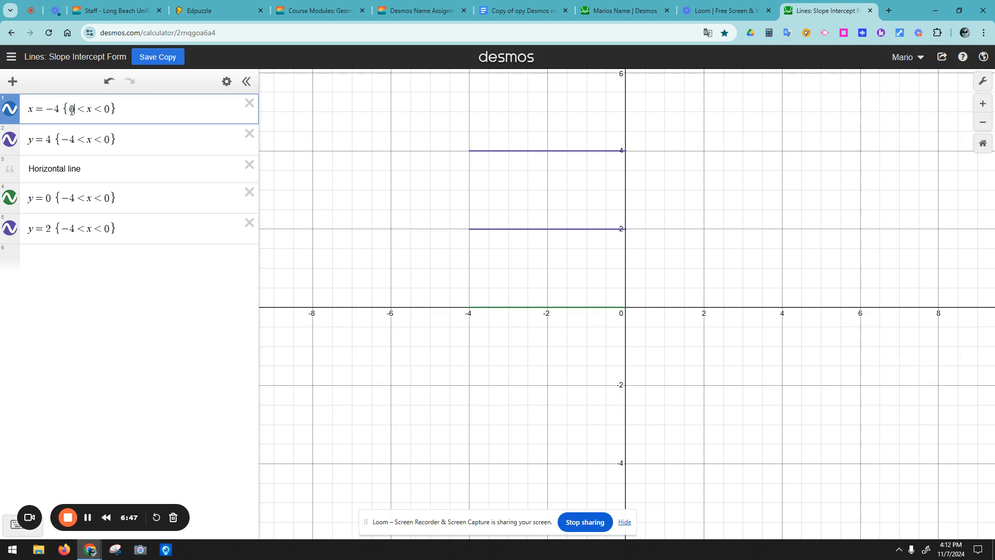
drag(111, 111, 106, 113)
text(y)
click(605, 263)
scroll(605, 262, down, 3)
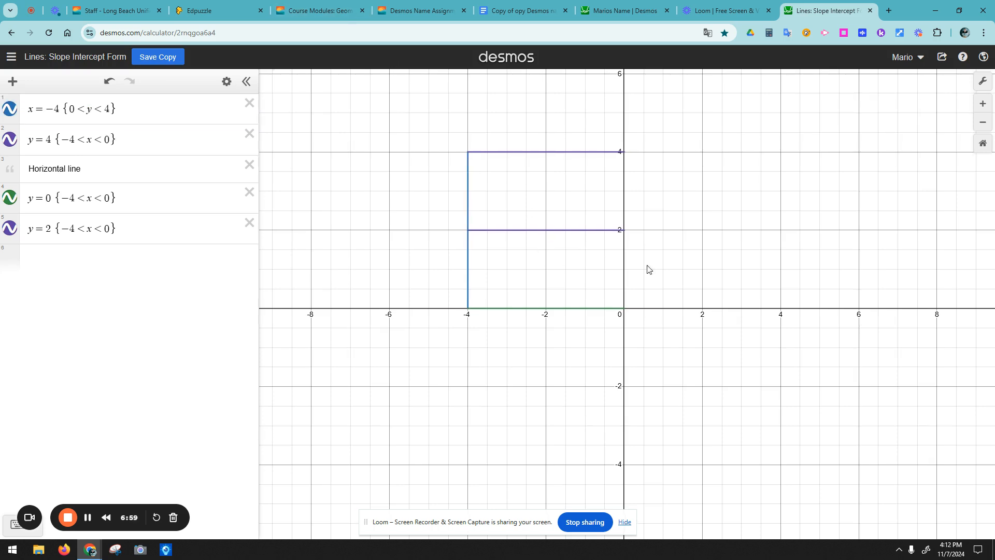
drag(699, 266, 629, 249)
Step: Enlarge the graph text and lines and hide the grid in Graph Settings
scroll(629, 249, up, 2)
scroll(626, 245, down, 2)
scroll(623, 243, up, 3)
drag(584, 225, 588, 278)
scroll(585, 278, up, 1)
scroll(584, 278, down, 2)
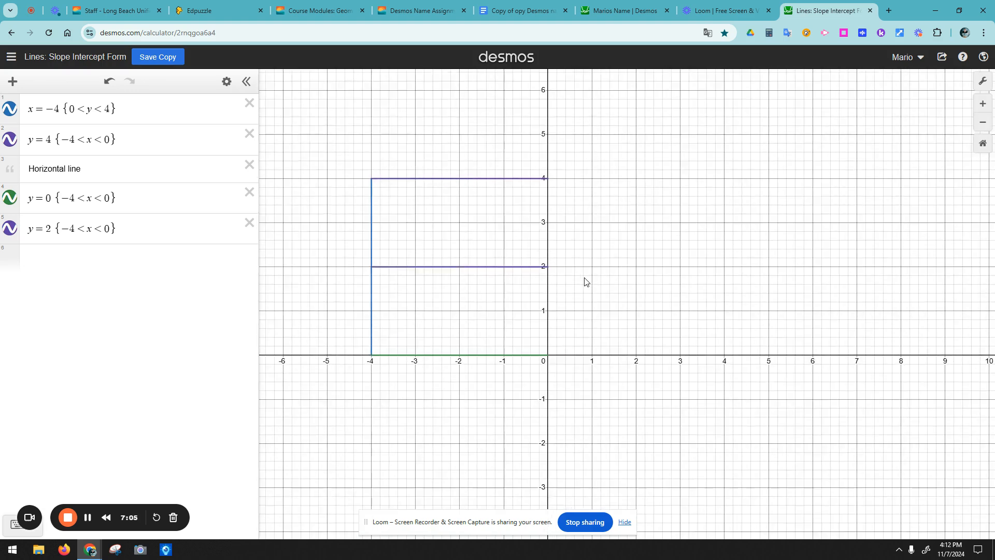
scroll(585, 283, up, 1)
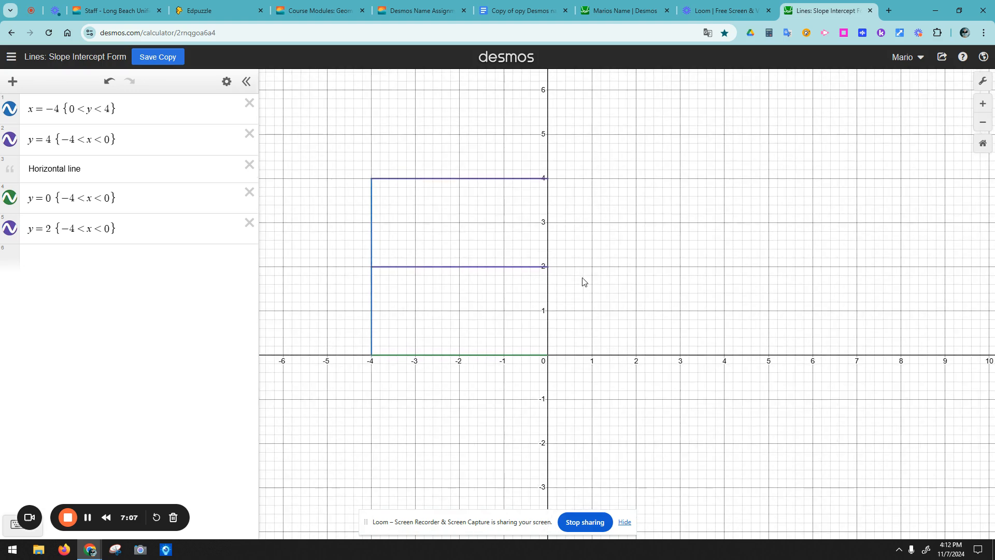
click(982, 80)
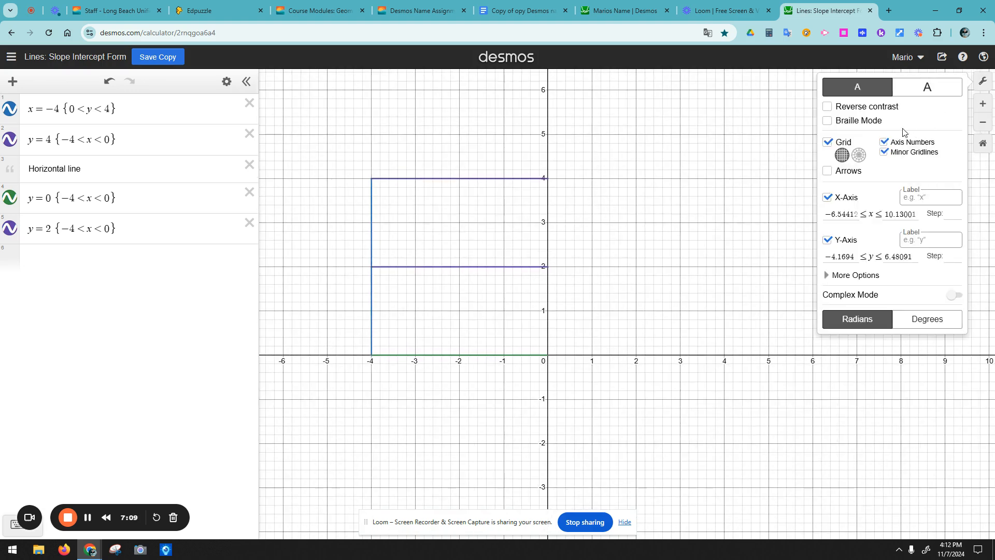
click(919, 92)
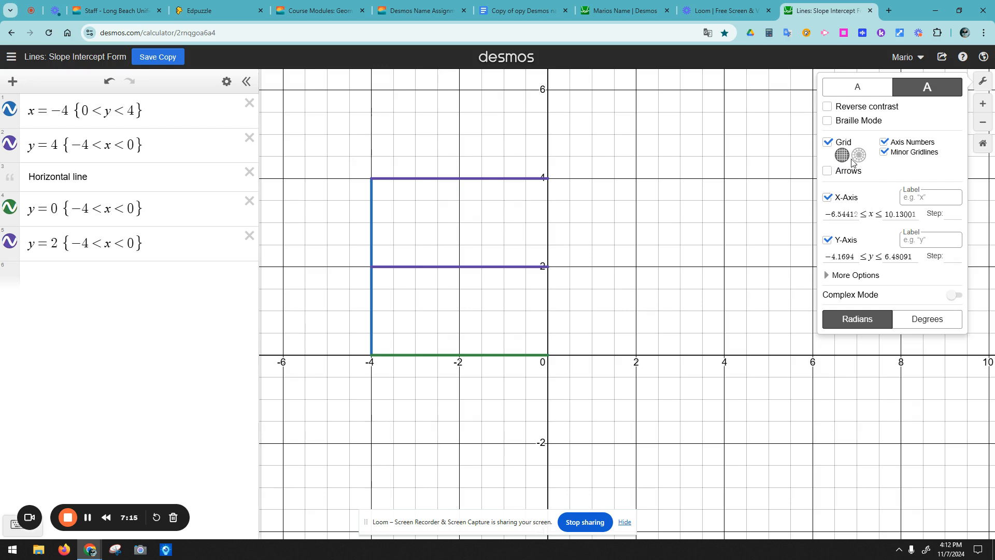
click(829, 143)
click(678, 220)
drag(678, 219, 662, 207)
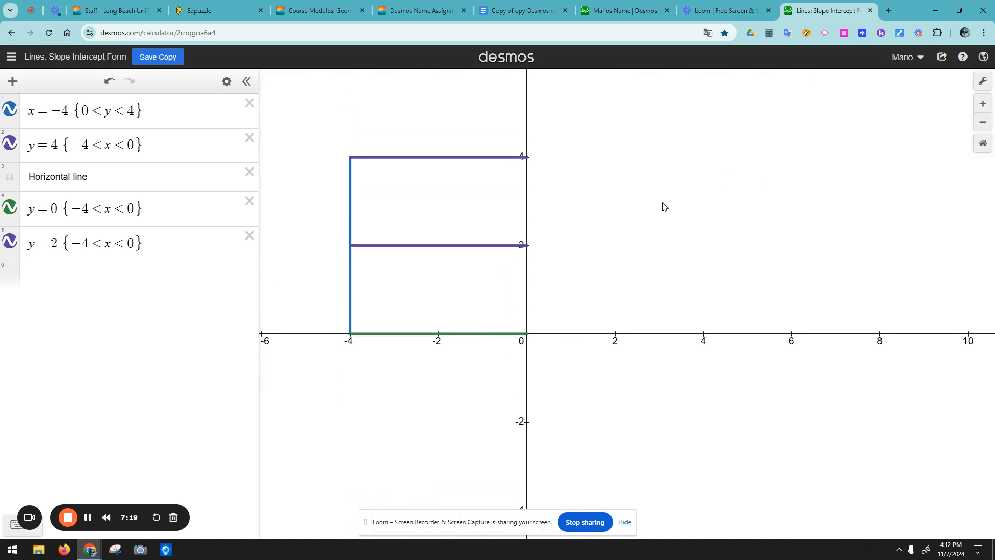
Step: Toggle Reverse contrast on and back off, then turn the grid lines on
click(978, 89)
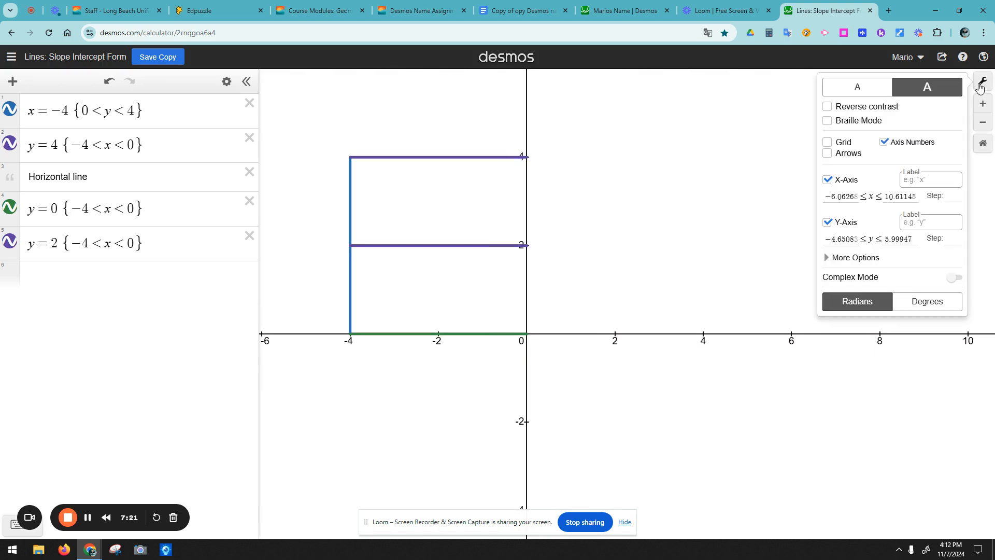
click(828, 107)
click(829, 108)
click(829, 107)
click(831, 107)
click(836, 107)
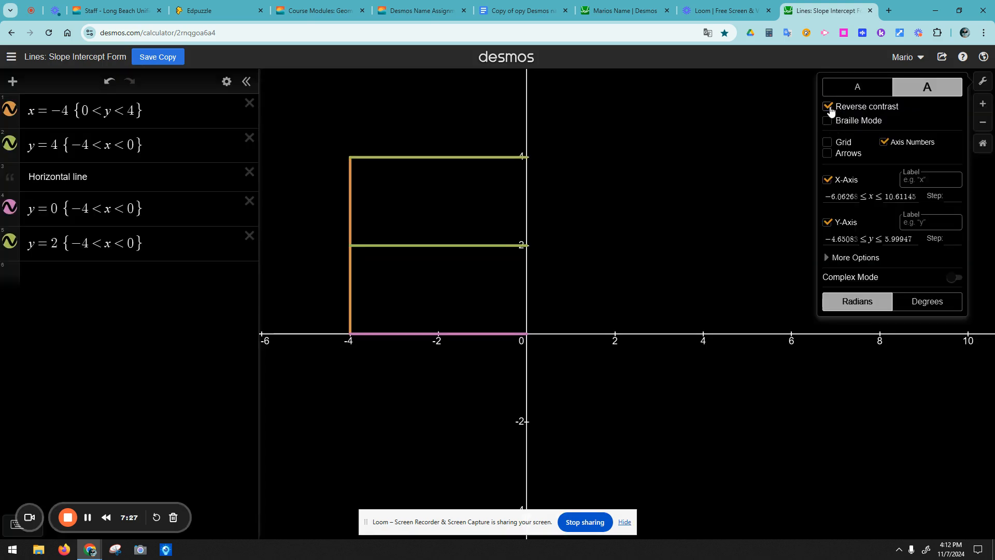
click(827, 107)
click(827, 141)
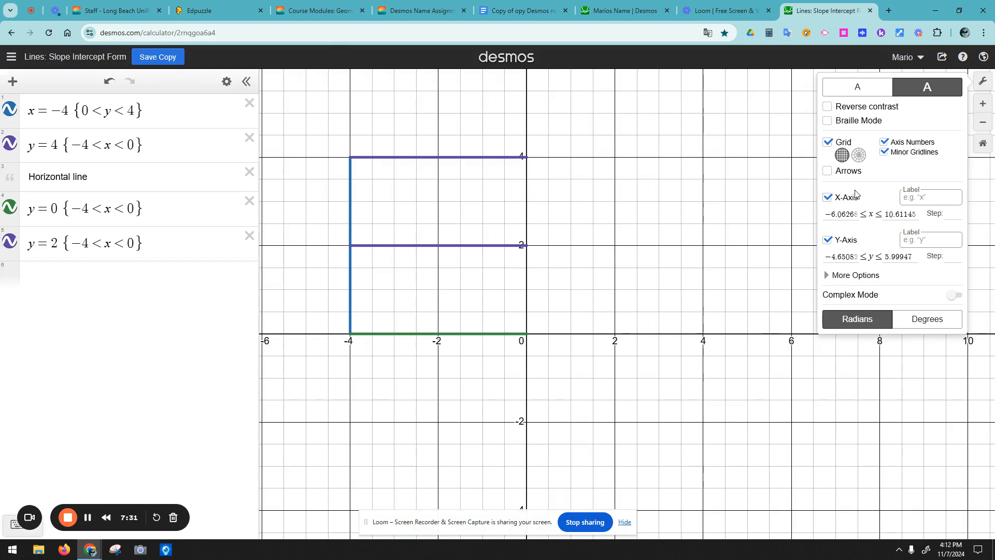
click(736, 262)
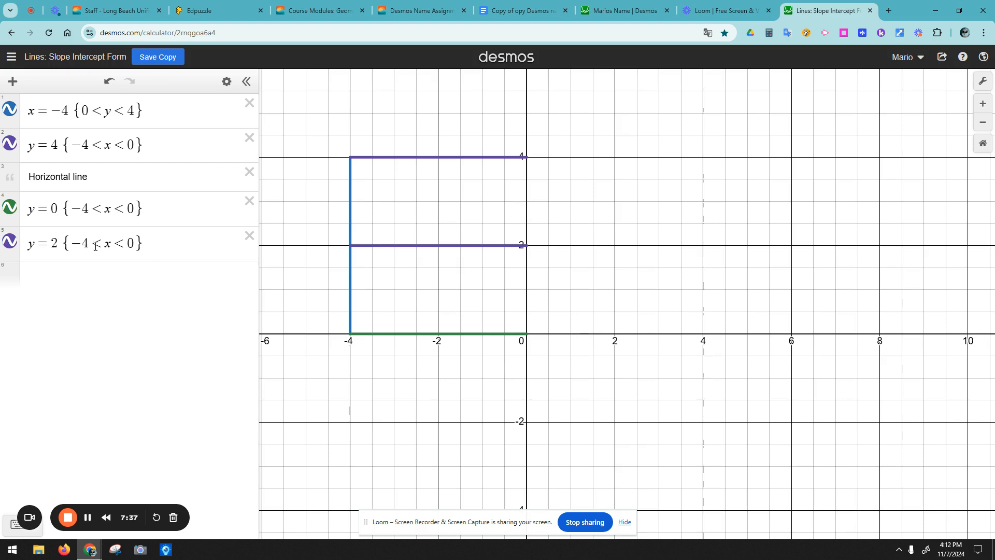
Step: Move the Horizontal line note to the top of the list and insert an empty folder
drag(10, 172, 10, 104)
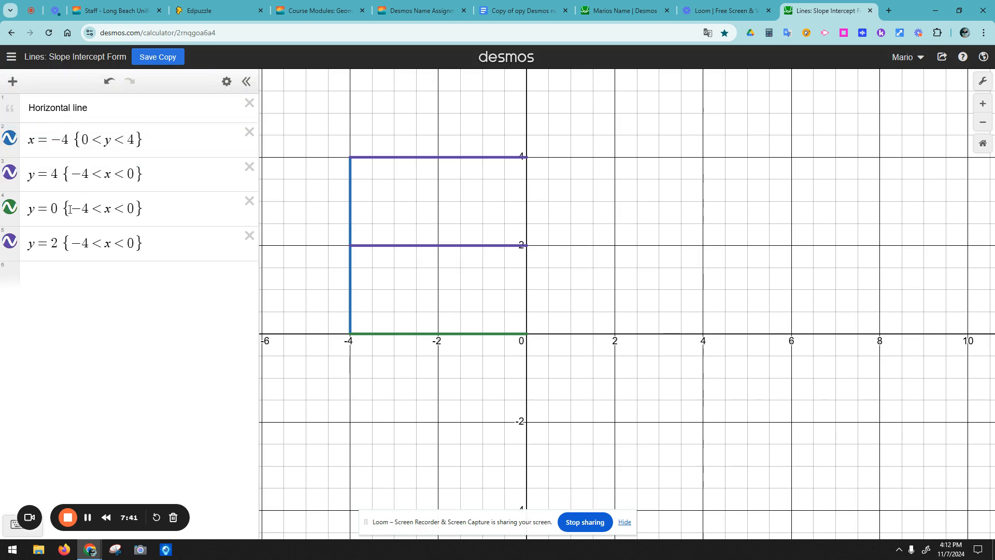
click(12, 81)
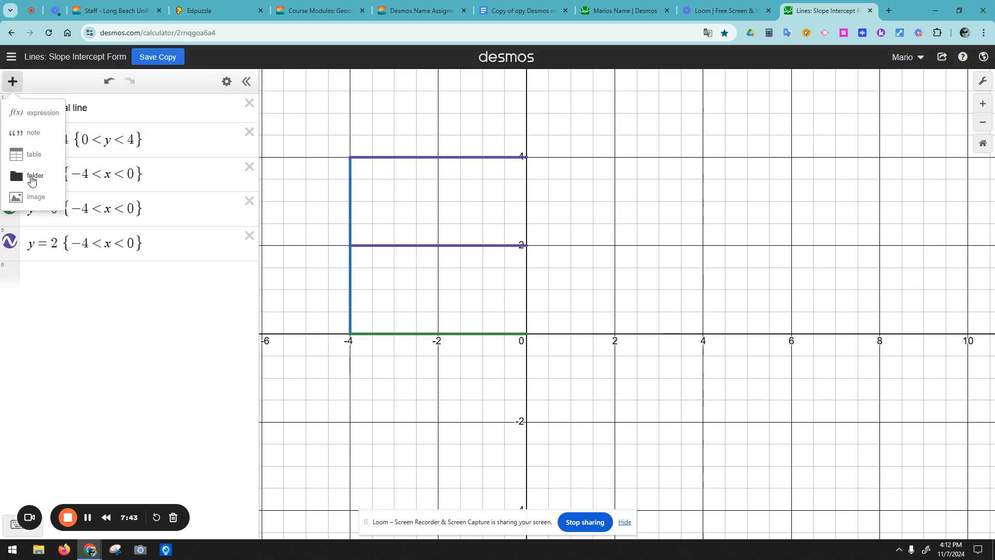
click(32, 176)
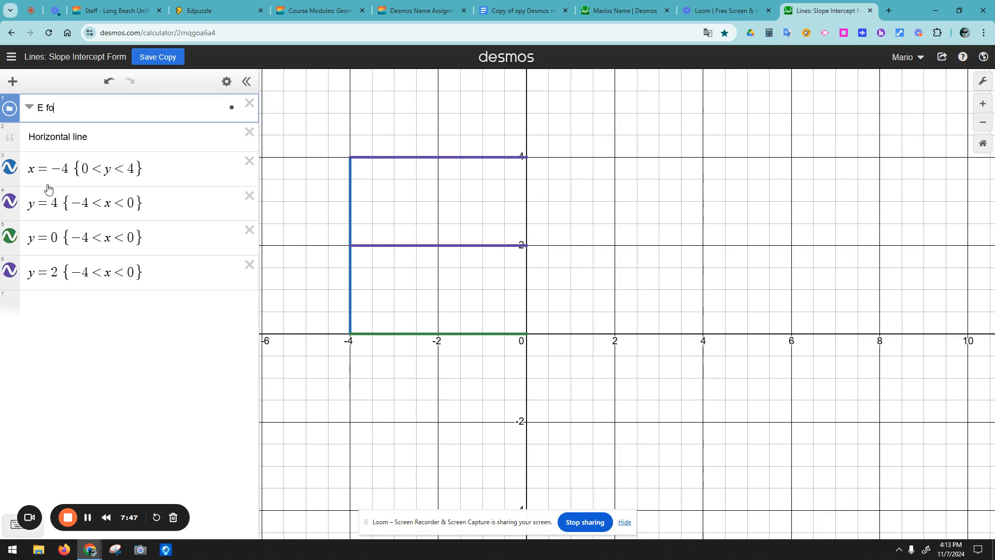
Step: Name the folder 'E folder', move x = −4, y = 4, y = 0, y = 2 into it, then collapse it
text(E folder)
key(Return)
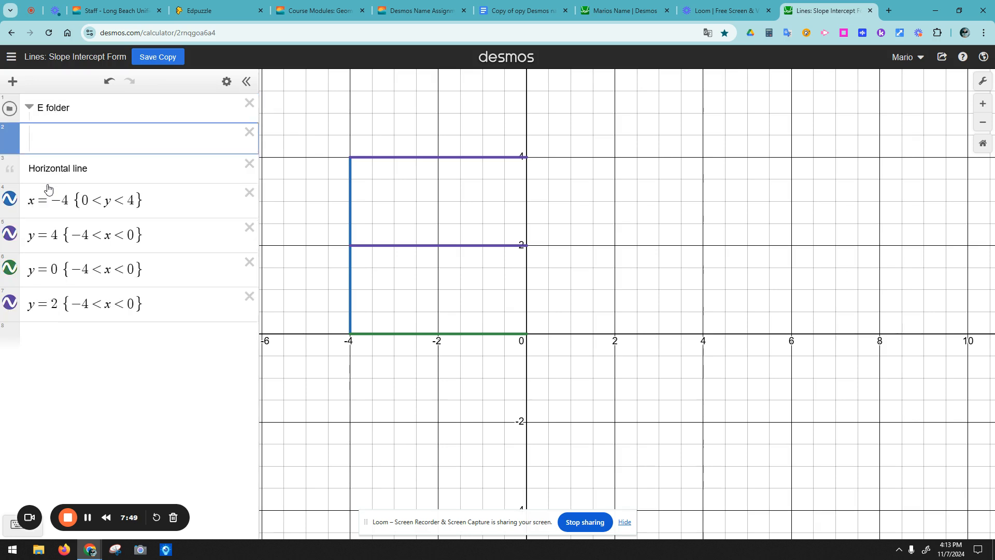
click(71, 169)
drag(11, 199, 13, 141)
drag(21, 233, 28, 178)
drag(11, 271, 30, 220)
drag(15, 308, 29, 249)
click(29, 108)
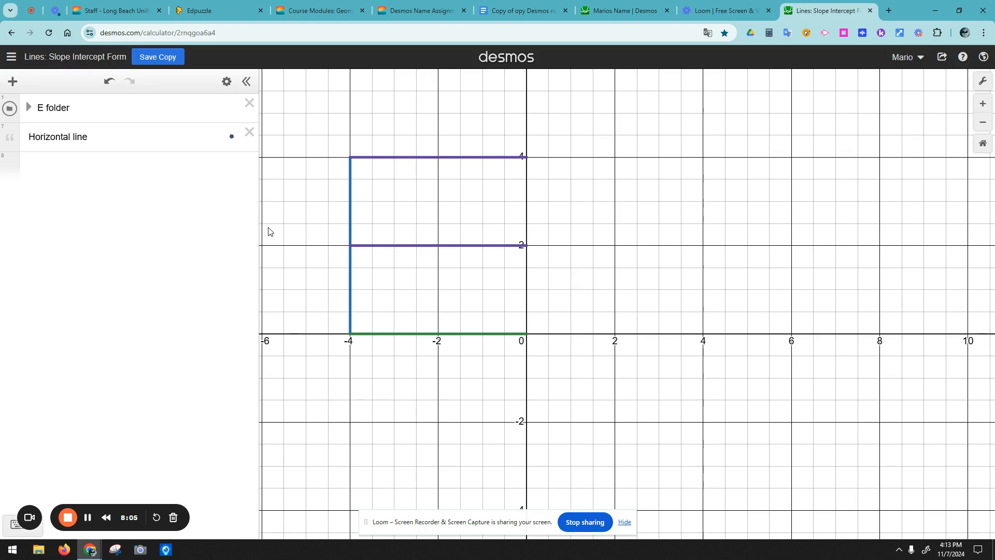
Step: Enter y = a|x − h| + k with the keypad's absolute-value key and add sliders for a, h, k
click(84, 167)
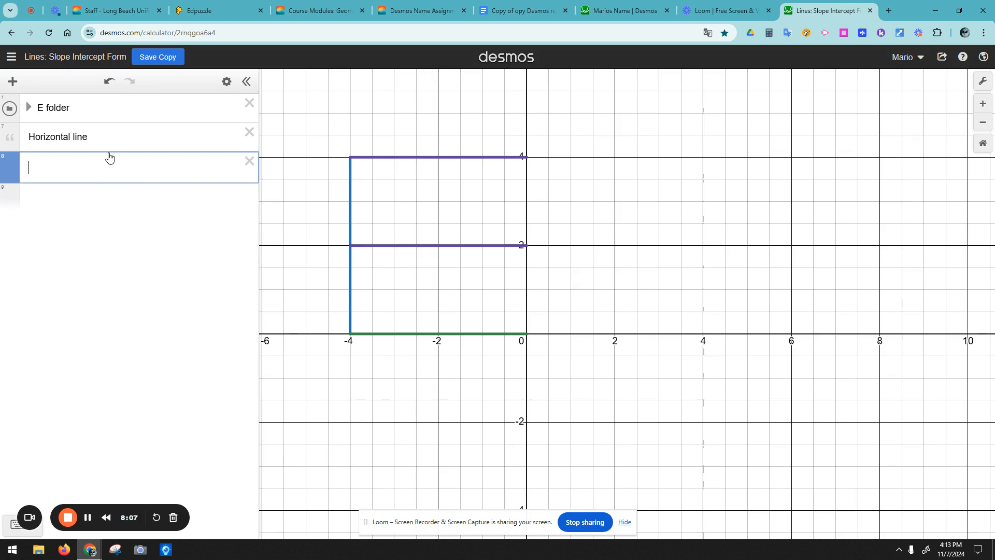
text(y =)
click(13, 526)
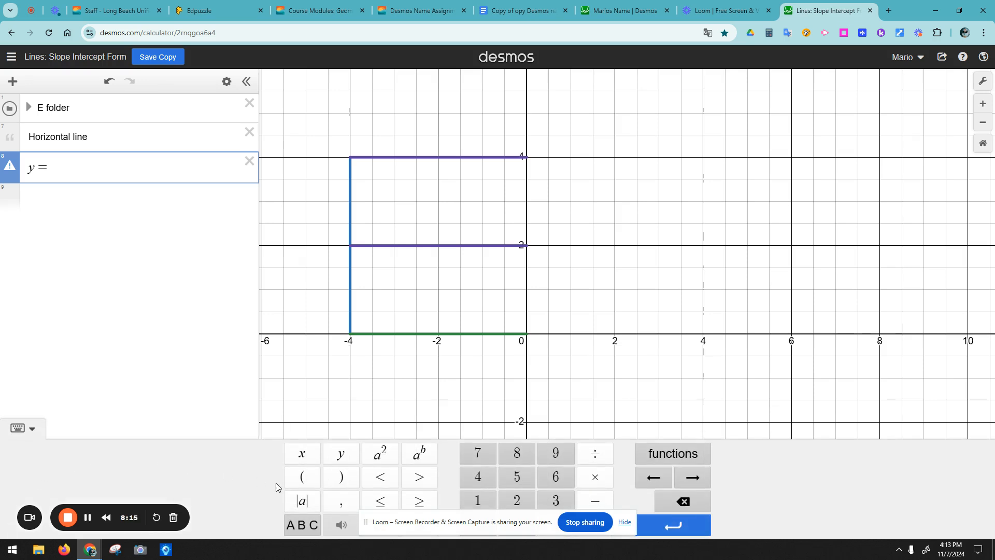
click(302, 501)
click(305, 462)
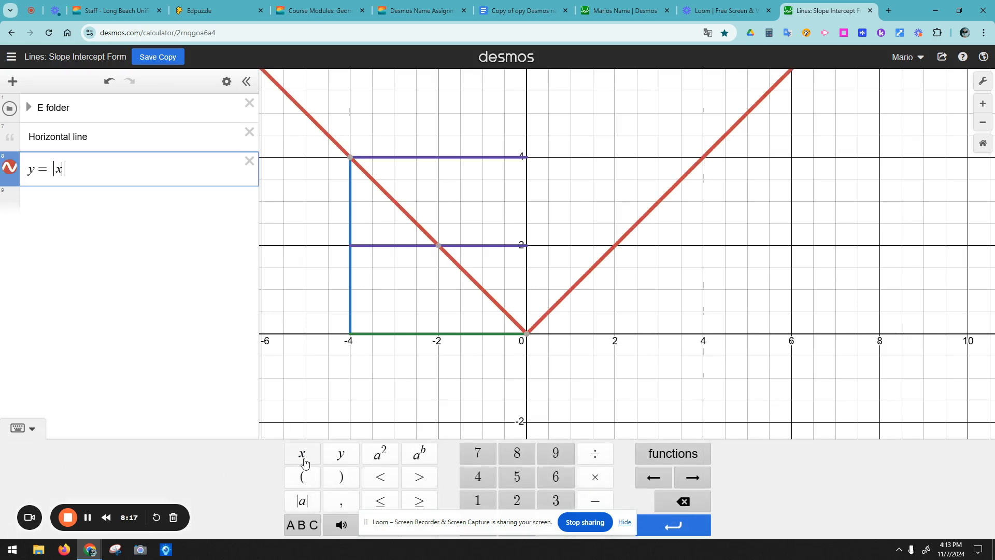
text(-)
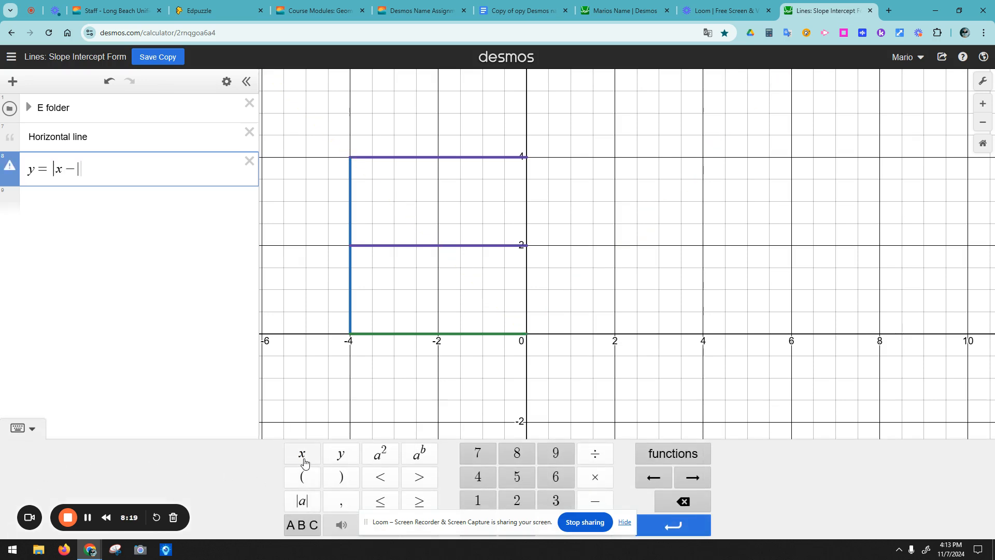
text(h)
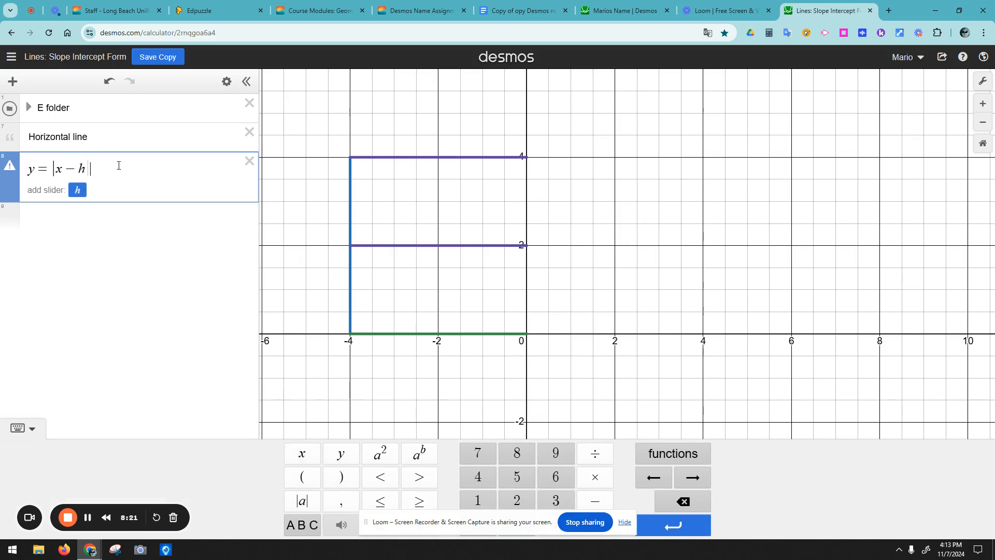
key(Right)
text(+)
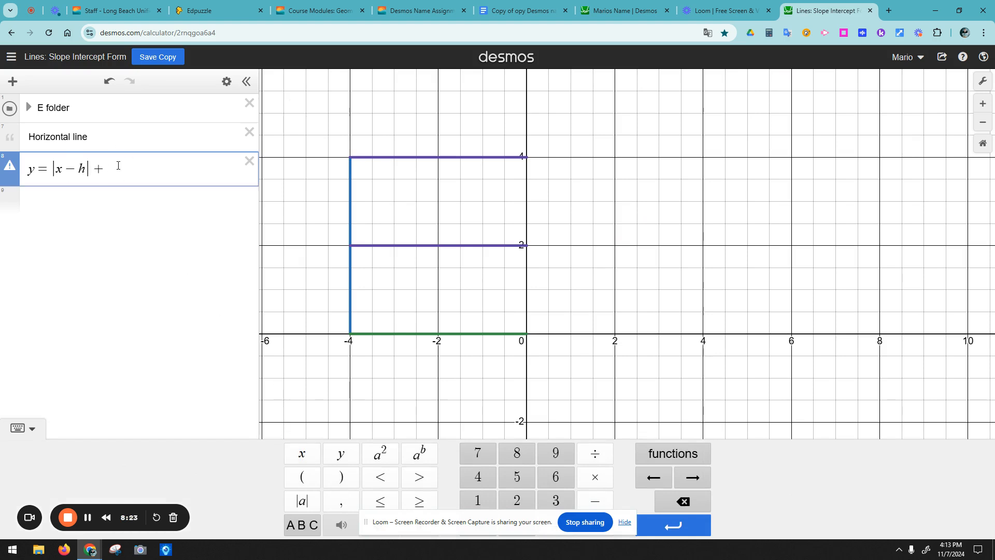
text(k)
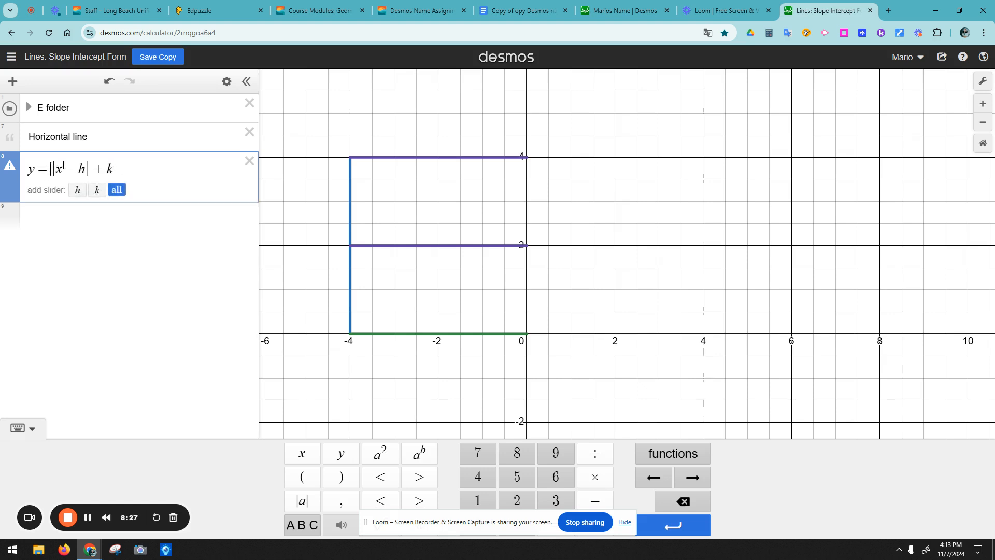
text(a)
click(112, 247)
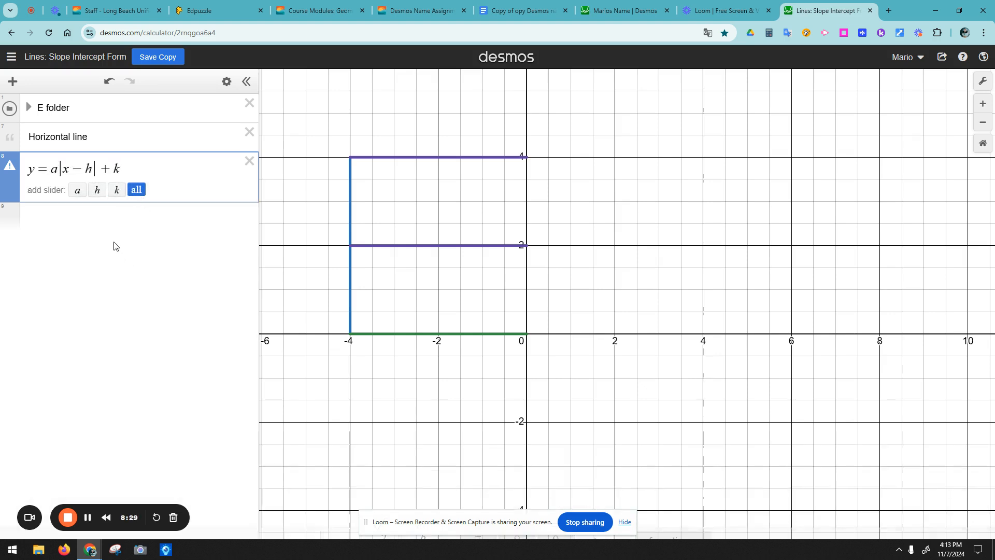
drag(118, 168, 26, 171)
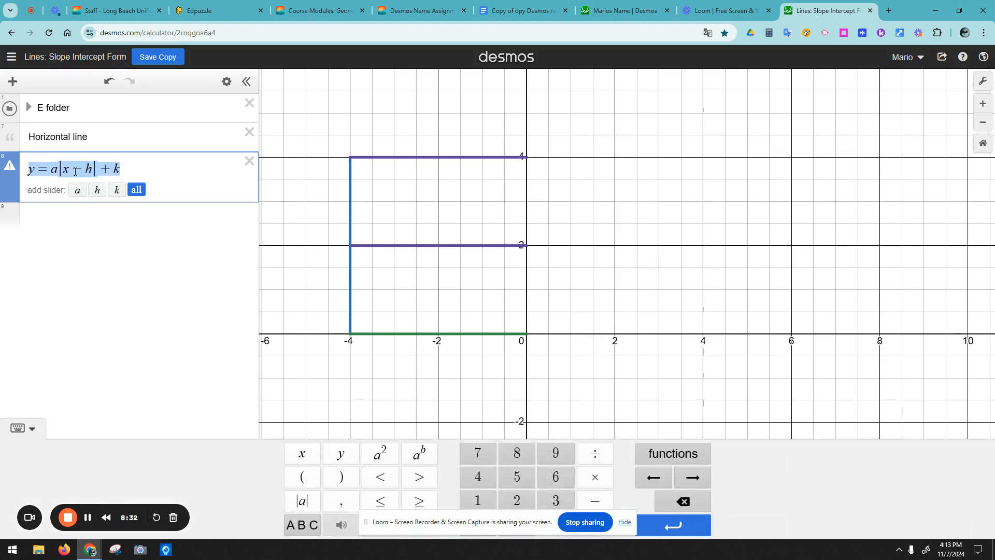
click(136, 190)
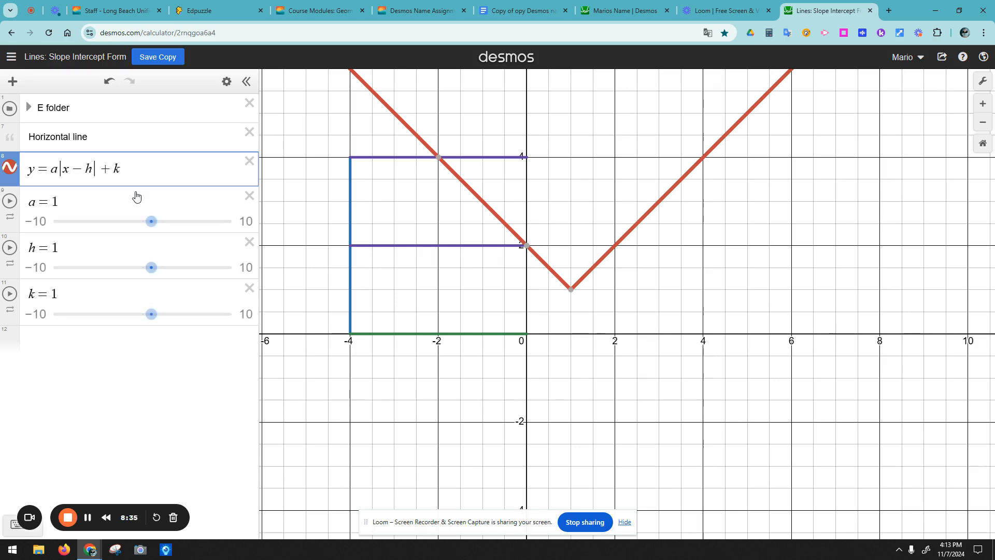
Step: Drag the sliders to a = −2.3, h = 1.8 and k = 4.2, flipping the V upside down
drag(151, 222, 155, 280)
drag(151, 314, 184, 321)
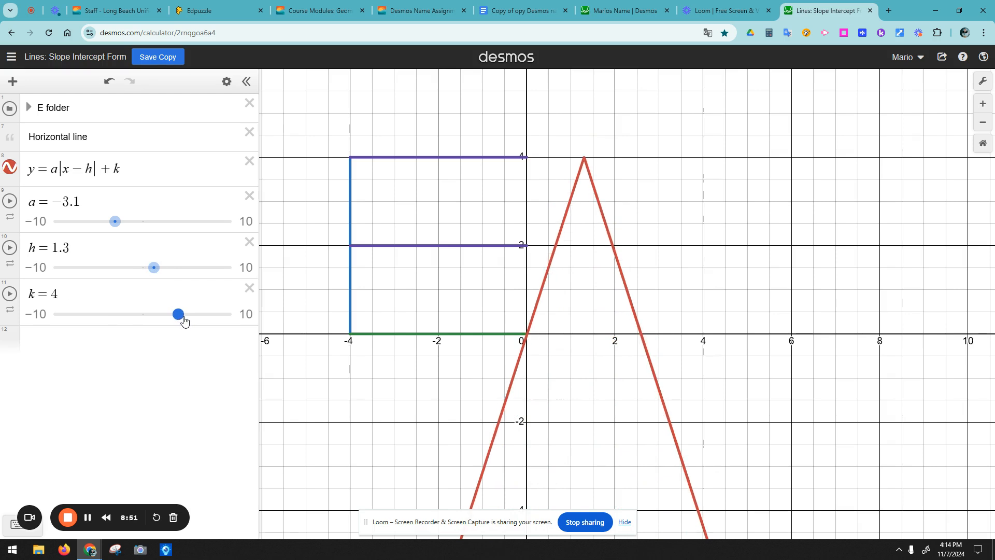
drag(184, 321, 184, 322)
drag(157, 273, 152, 275)
drag(115, 228, 119, 233)
drag(173, 313, 179, 314)
drag(152, 267, 159, 272)
mouse_move(120, 228)
mouse_down()
mouse_move(132, 231)
mouse_move(121, 231)
mouse_up()
drag(161, 269, 160, 268)
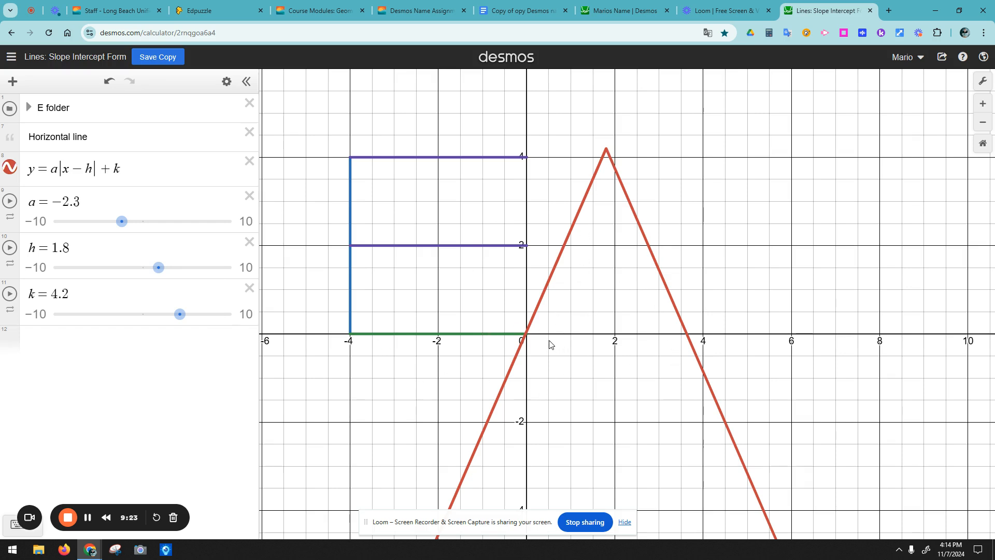
Step: Show the red V's key points and inspect the y = 2 equation inside E folder
click(566, 248)
click(647, 242)
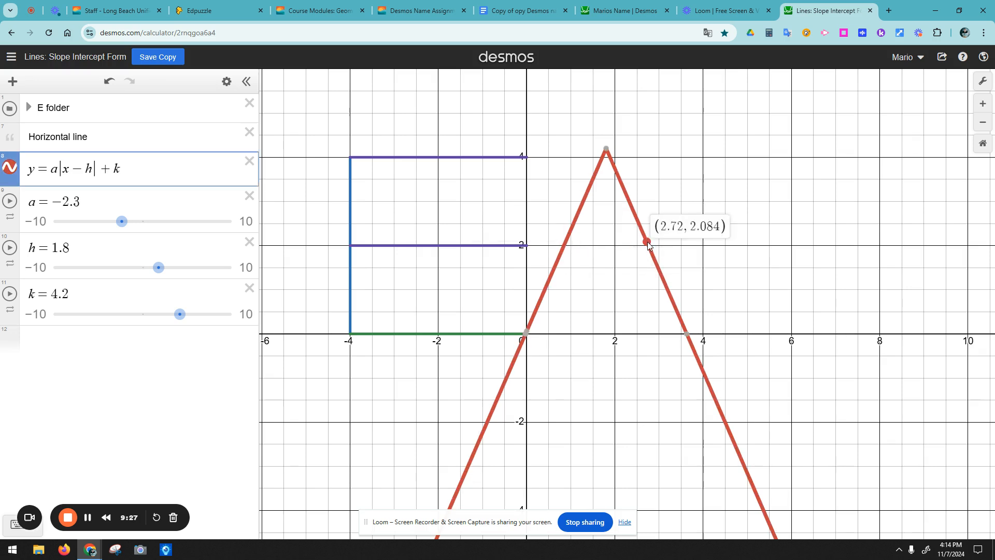
click(361, 247)
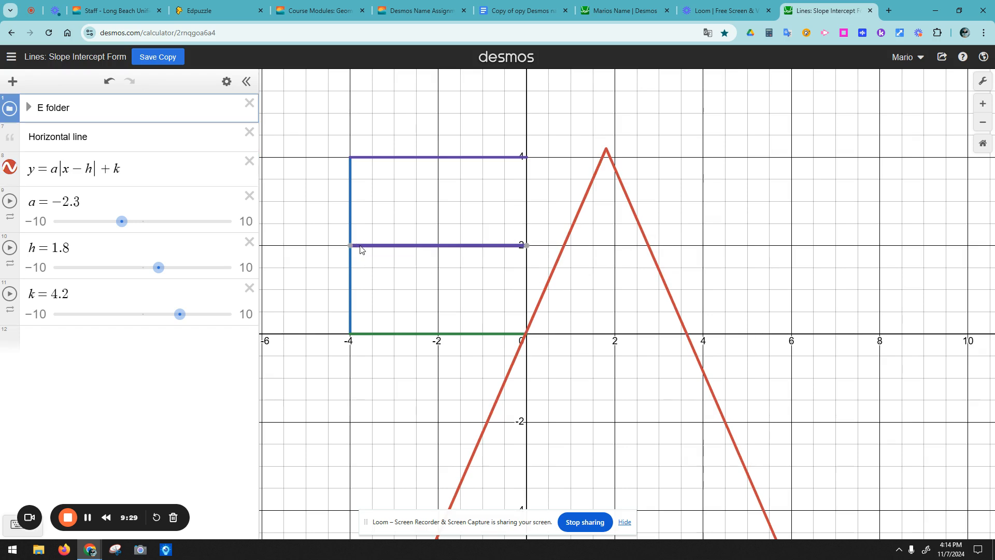
click(28, 107)
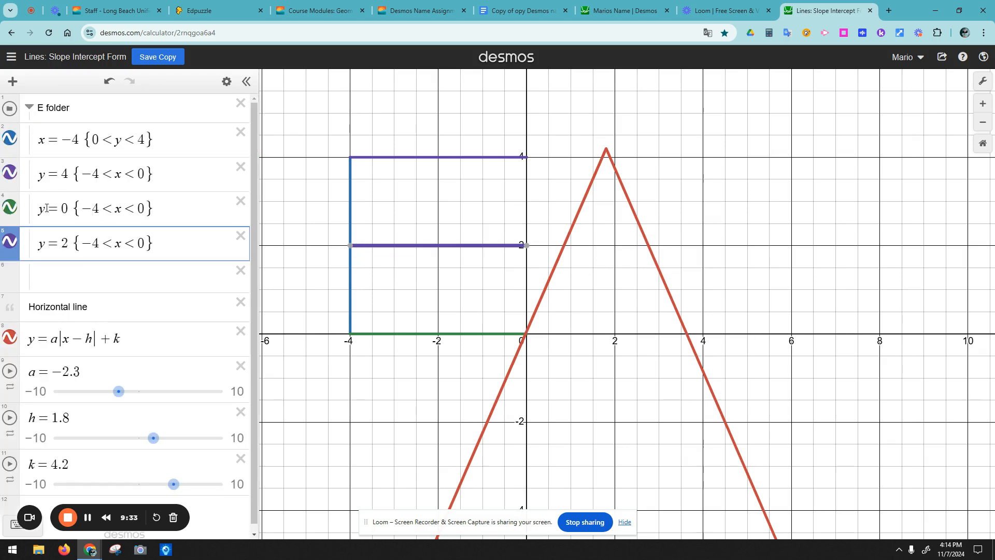
click(64, 240)
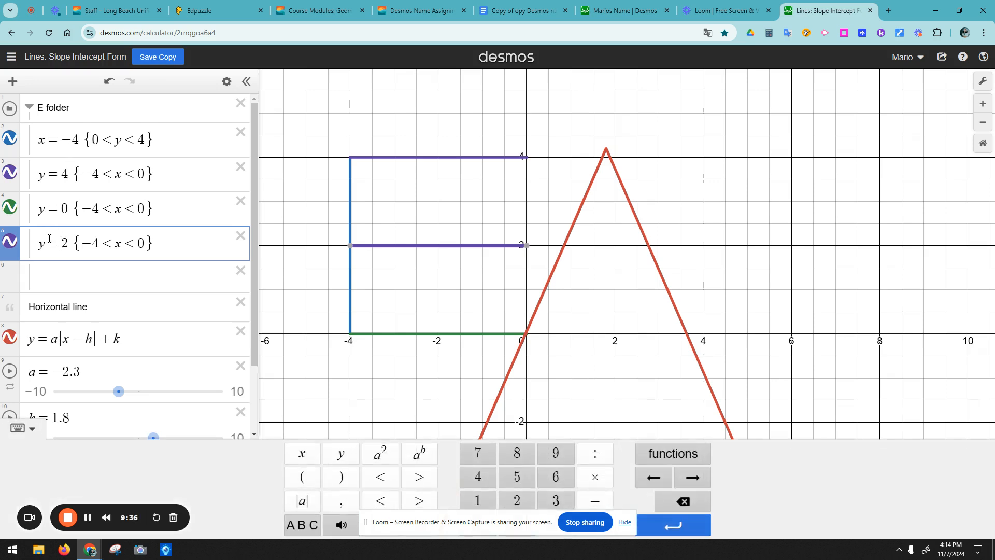
click(29, 109)
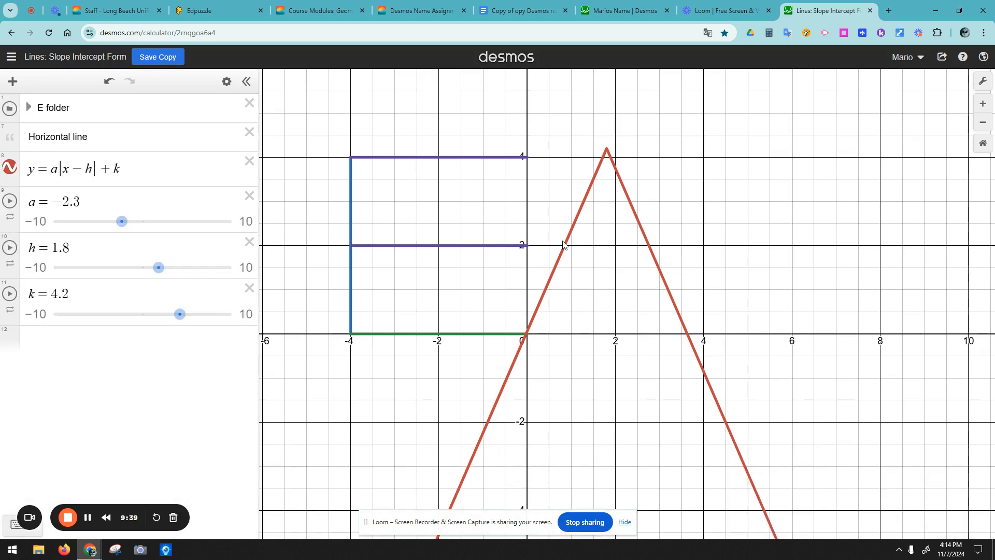
Step: Graph y = 2 and pin its crossings with the V at (0.84348, 2) and (2.75652, 2)
click(96, 343)
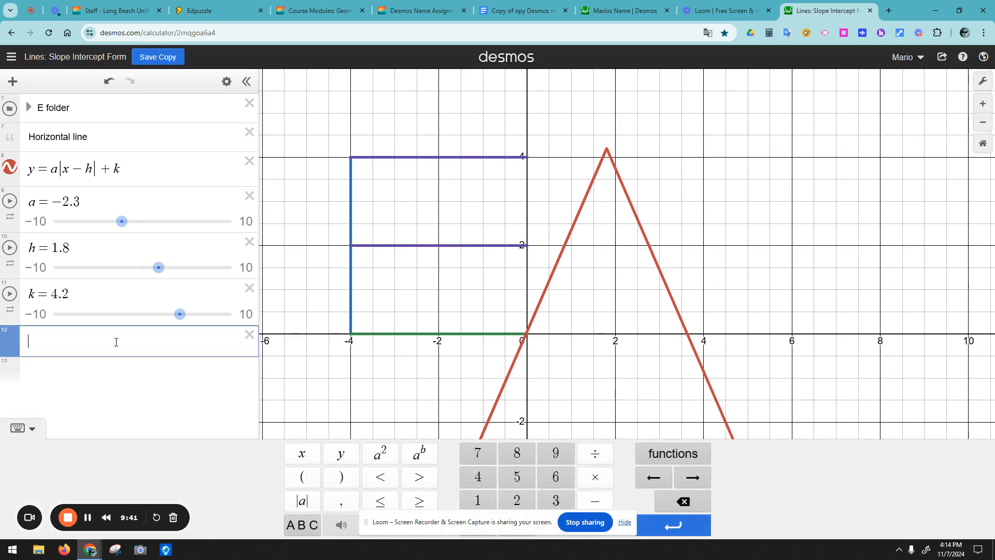
text(y=2)
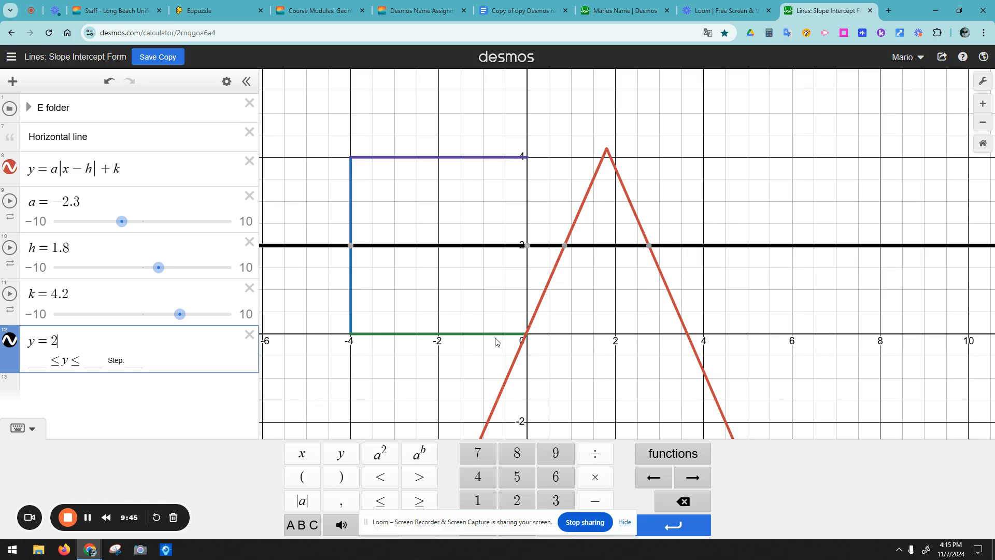
click(564, 246)
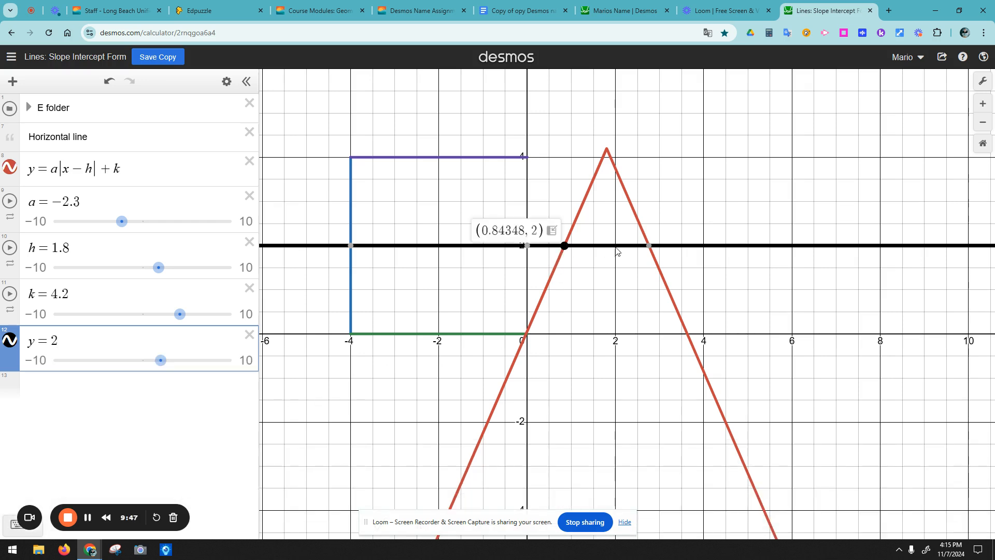
mouse_move(650, 252)
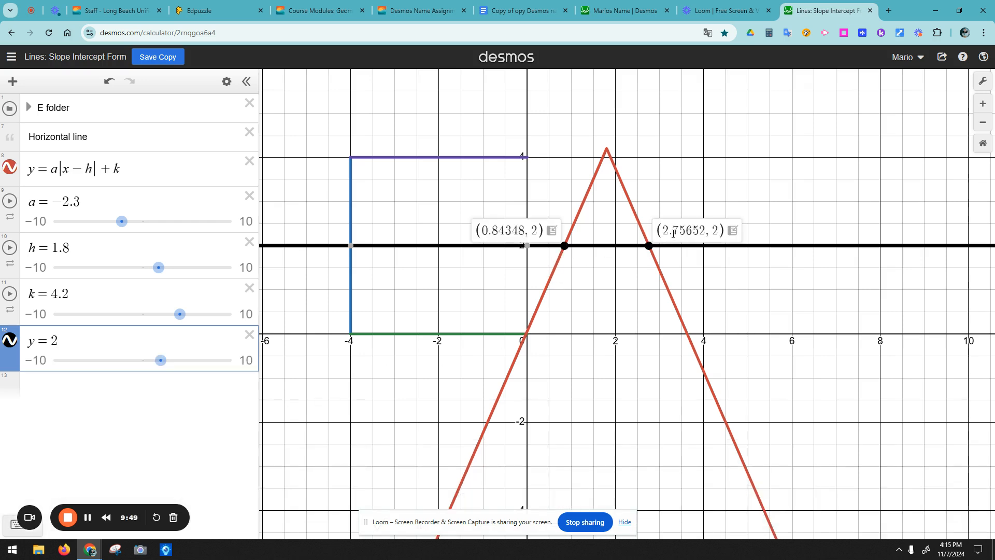
drag(665, 228, 684, 228)
drag(484, 229, 505, 228)
Step: Start a restriction on y = 2, then delete the unfinished {0.84 < x <} attempt
click(89, 340)
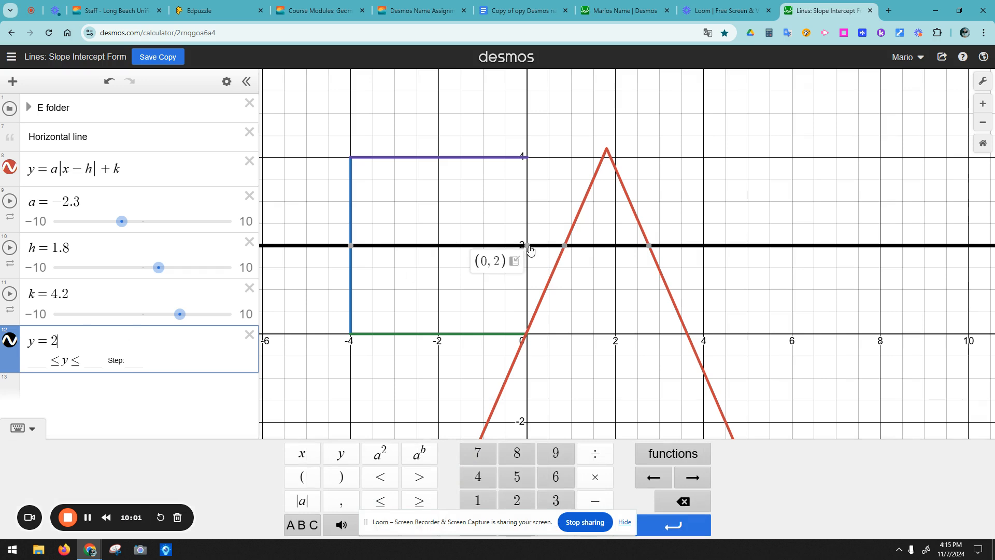
text({)
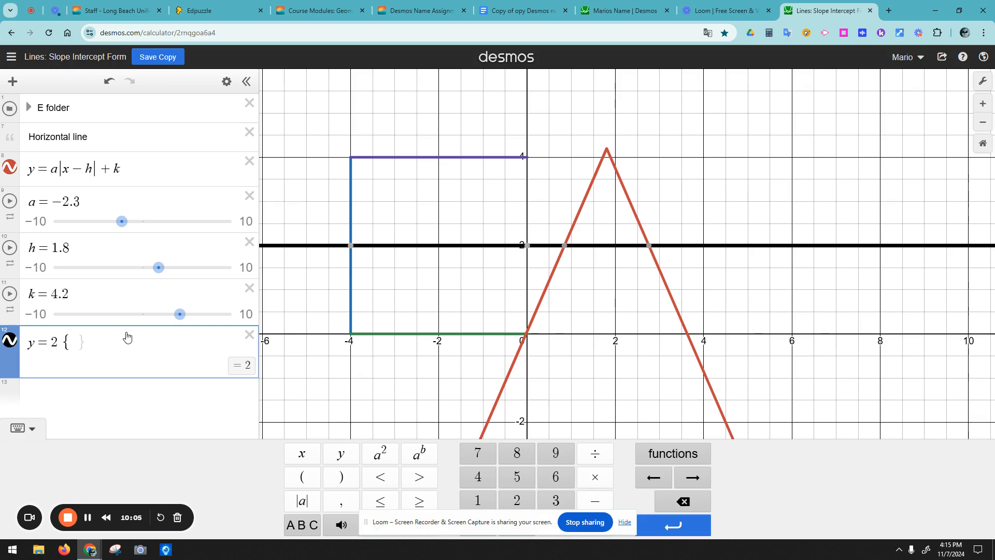
text(0.84)
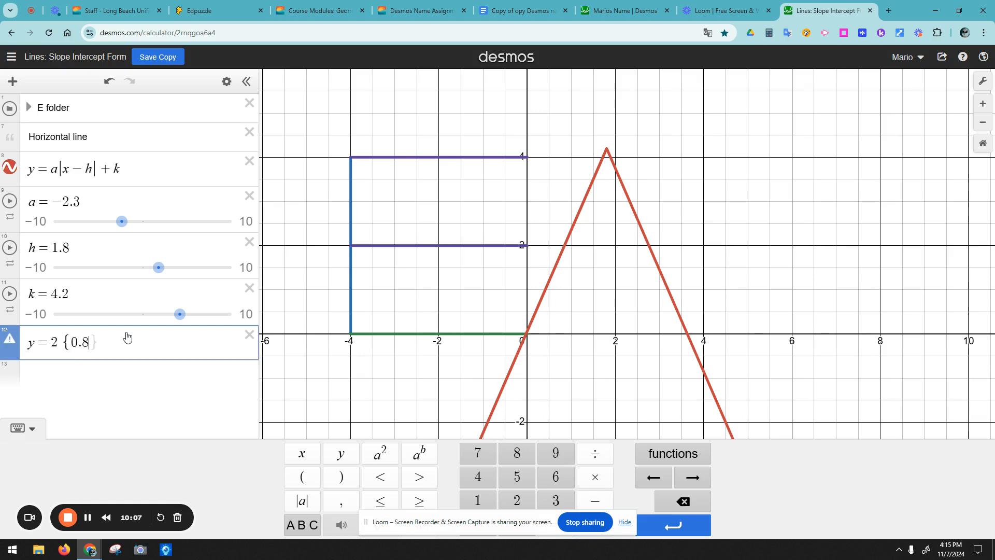
text(,x <)
click(102, 342)
text(<)
click(555, 274)
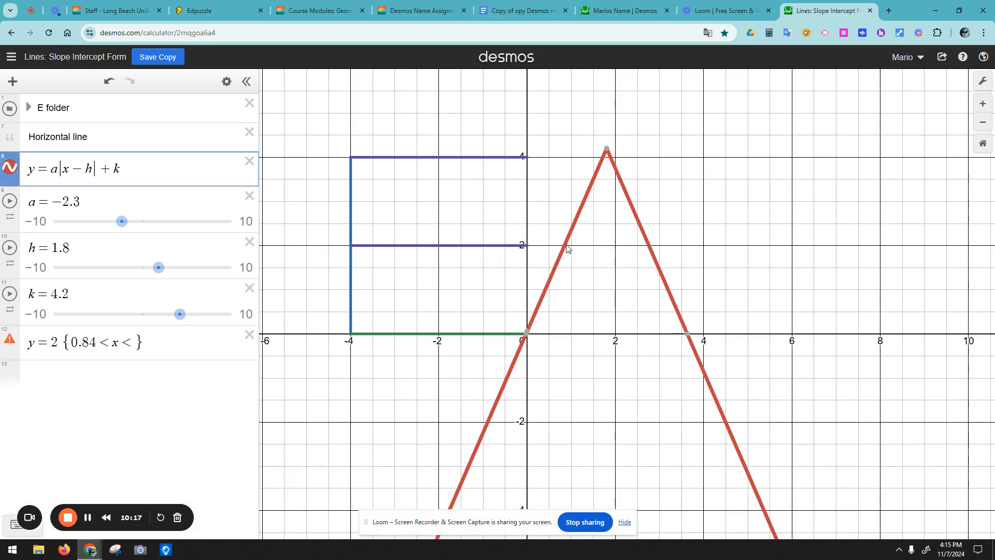
click(139, 342)
drag(139, 342, 71, 344)
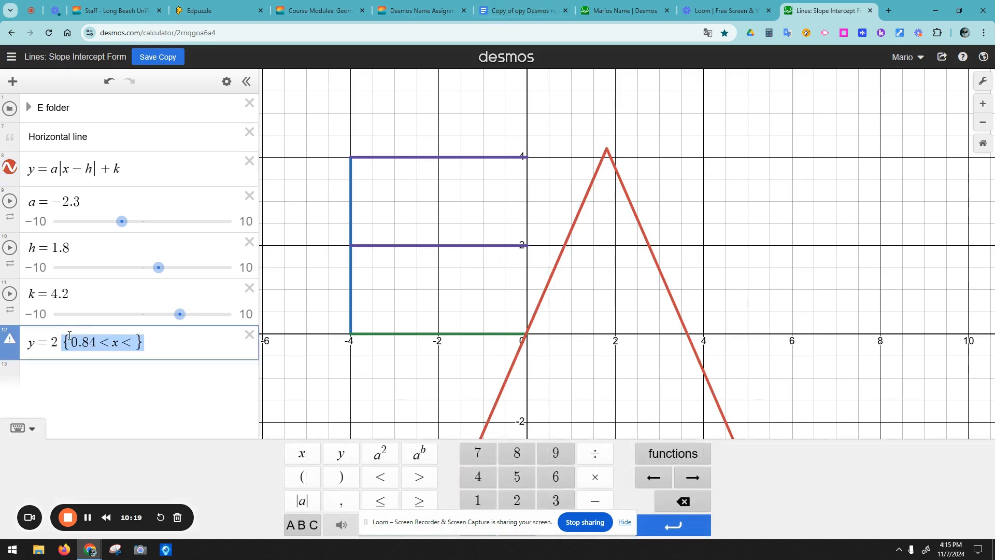
key(BackSpace)
Step: Recheck both intersections and restrict y = 2 to {0.84 < x < 2.75}
click(564, 246)
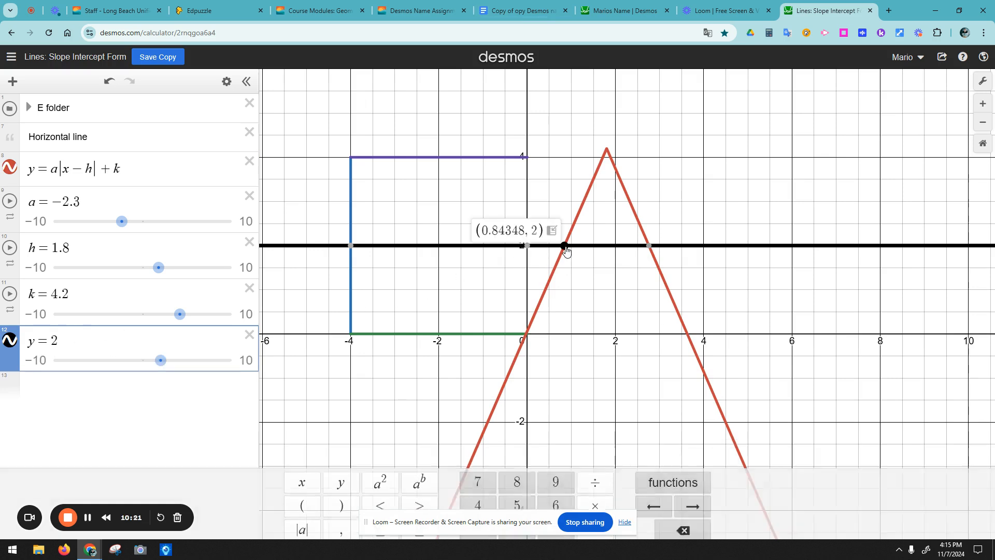
click(649, 246)
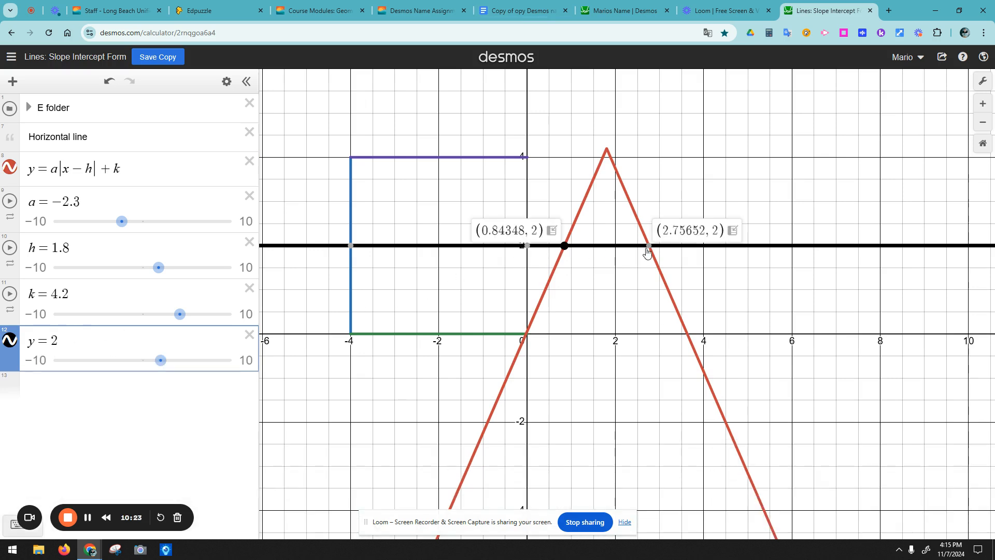
click(118, 340)
text({0.84 < x < )
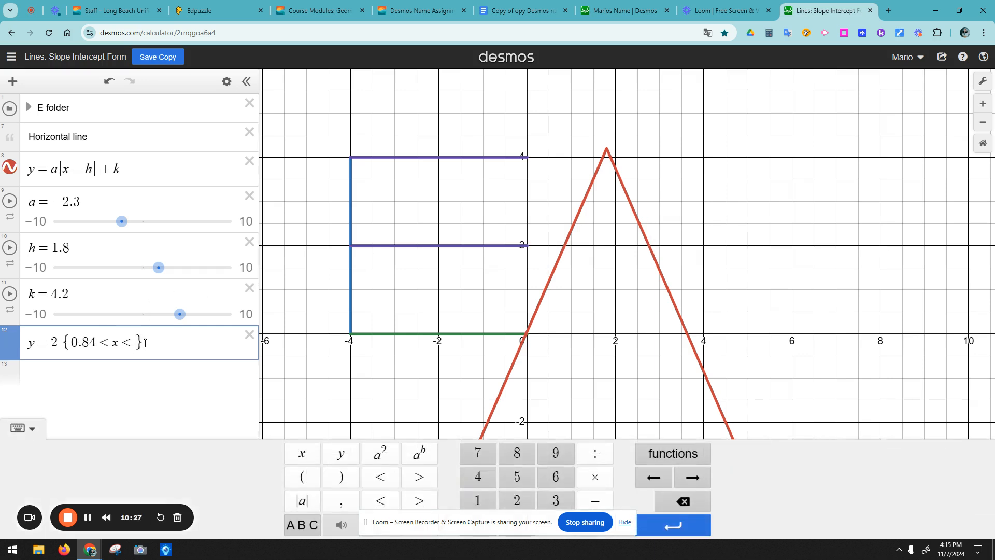
text(2.75)
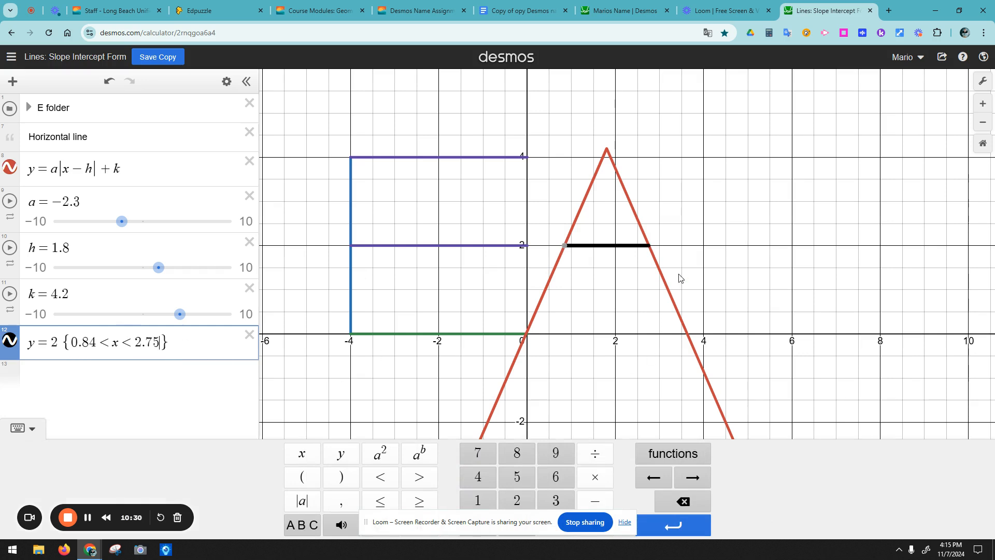
click(651, 250)
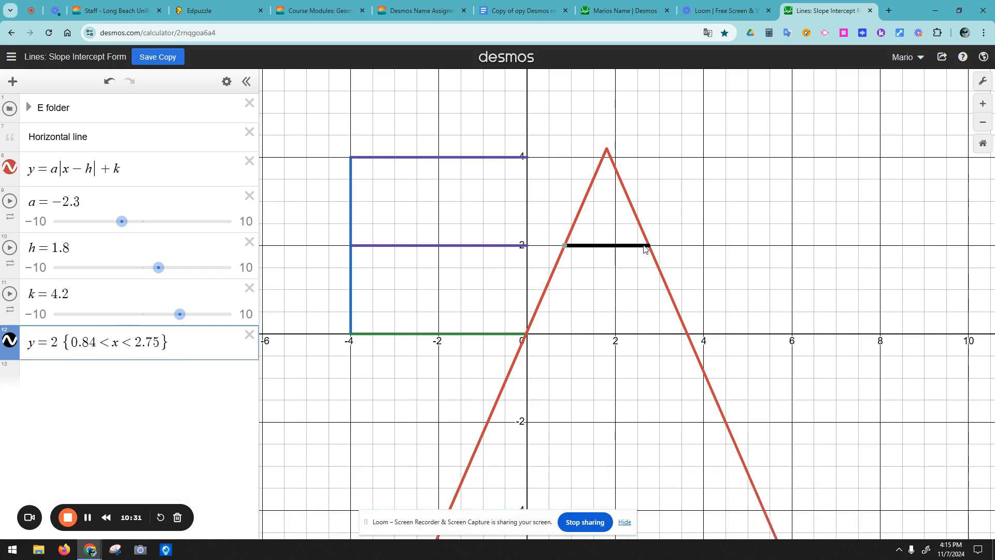
click(528, 334)
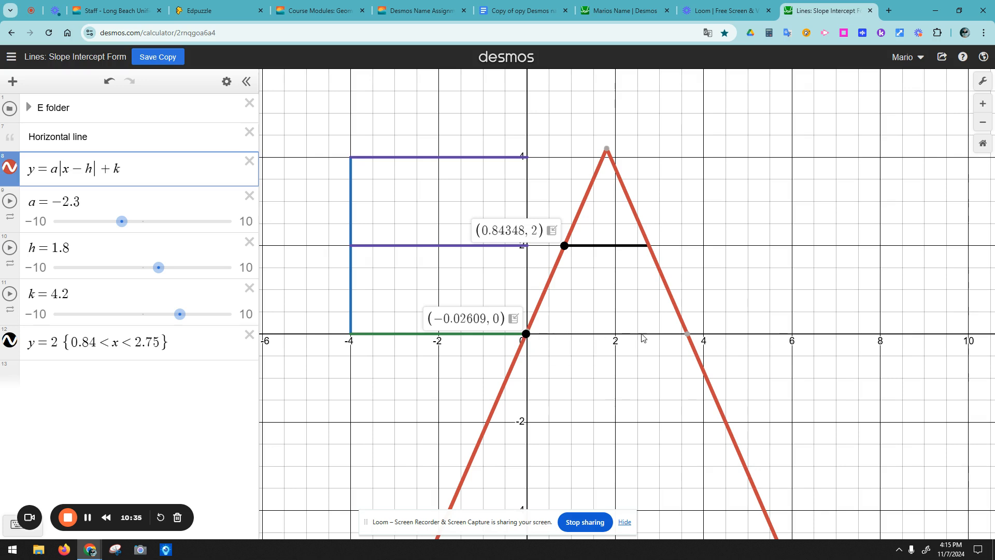
click(608, 152)
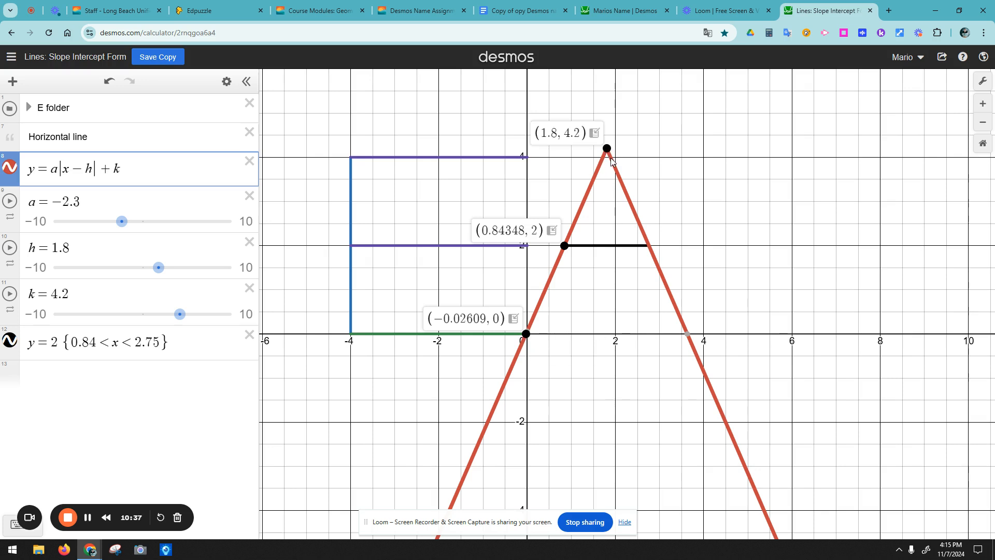
click(123, 223)
drag(180, 314, 180, 315)
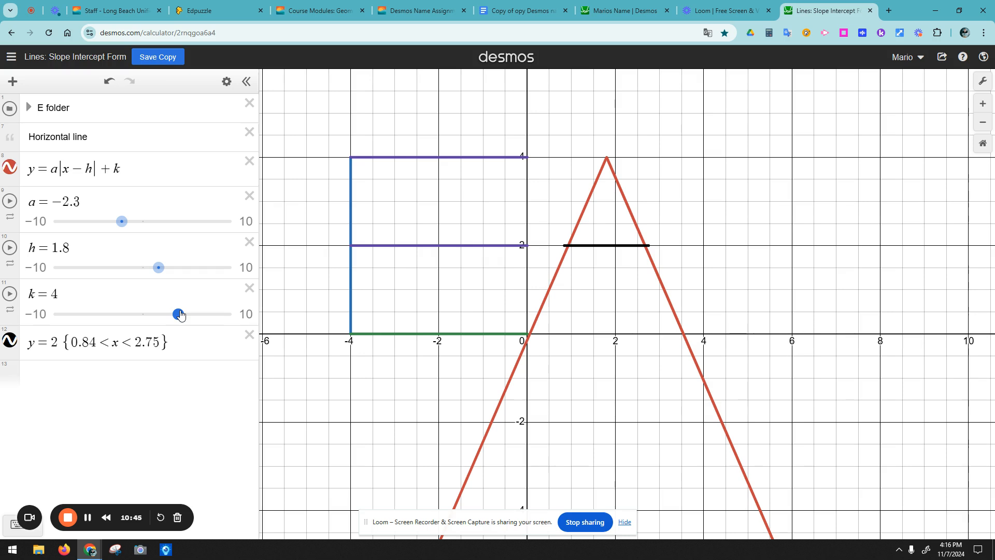
drag(179, 314, 181, 317)
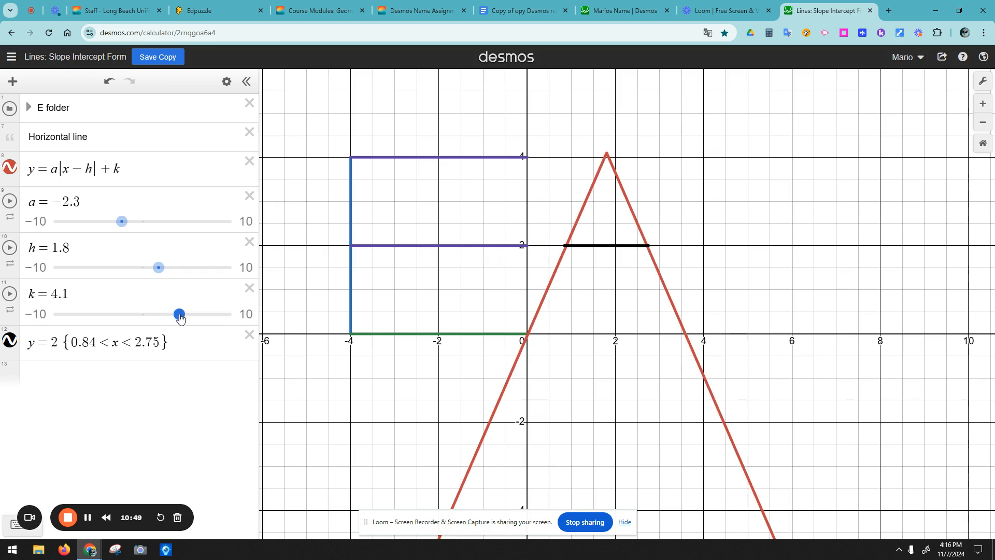
click(110, 83)
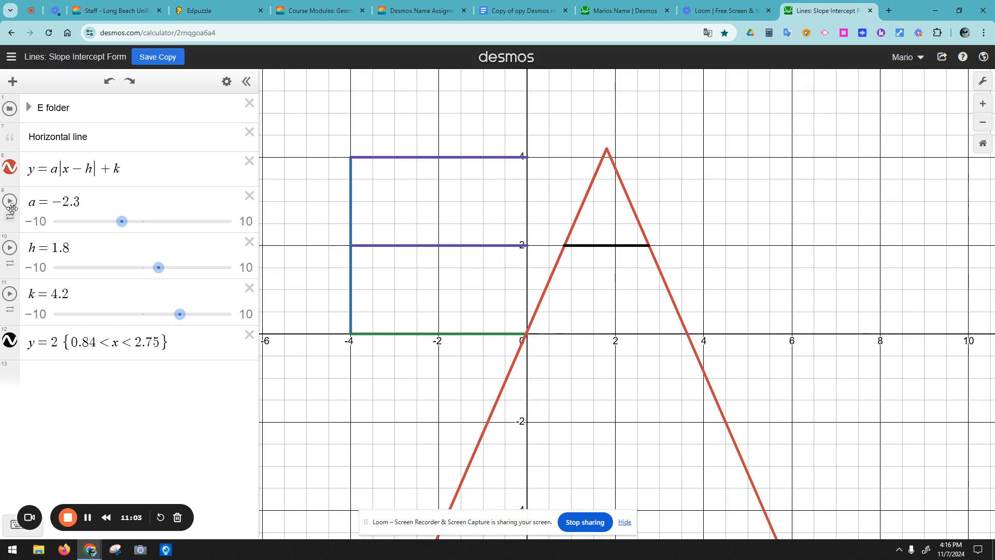
Step: Move the absolute-value equation below the sliders and replace k with 4.2
drag(17, 169, 33, 305)
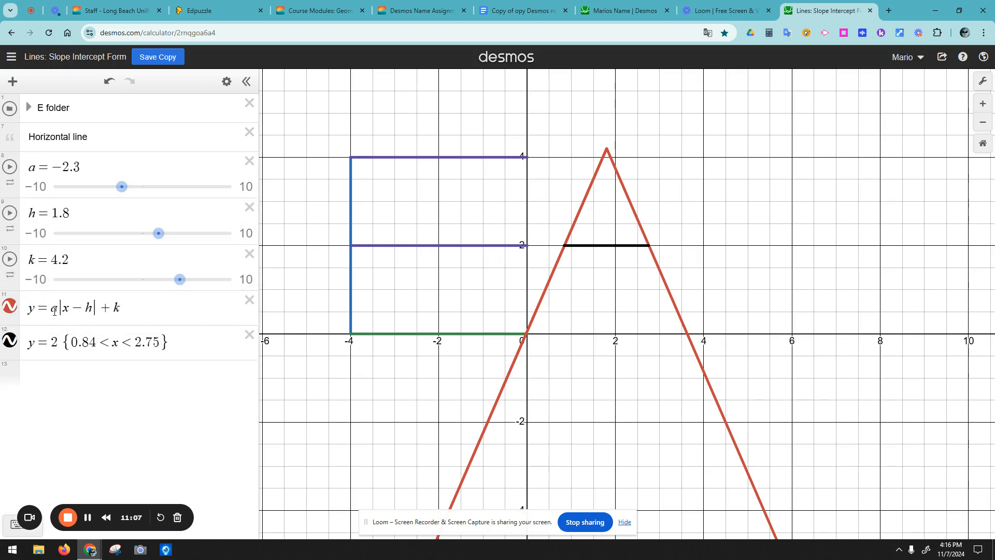
click(124, 315)
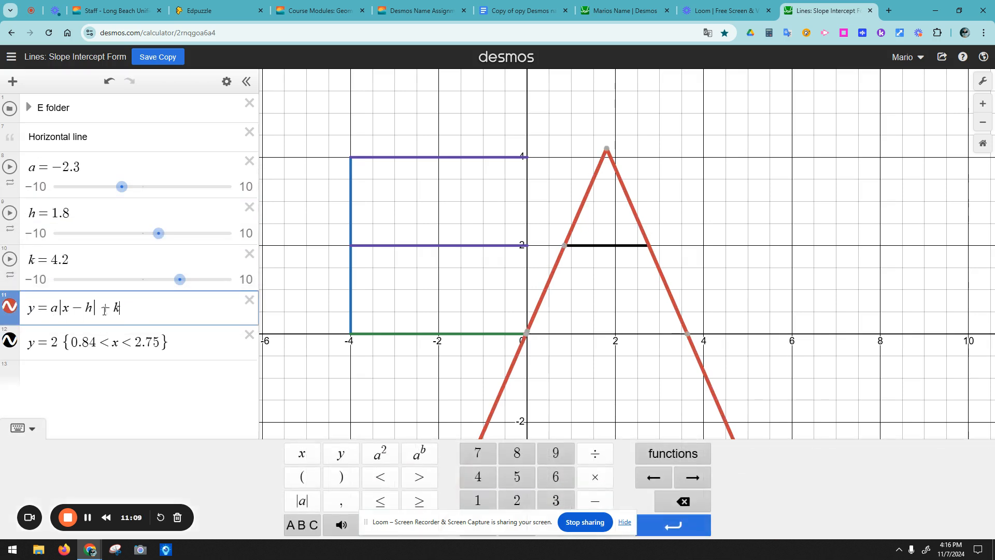
double_click(116, 308)
text(1)
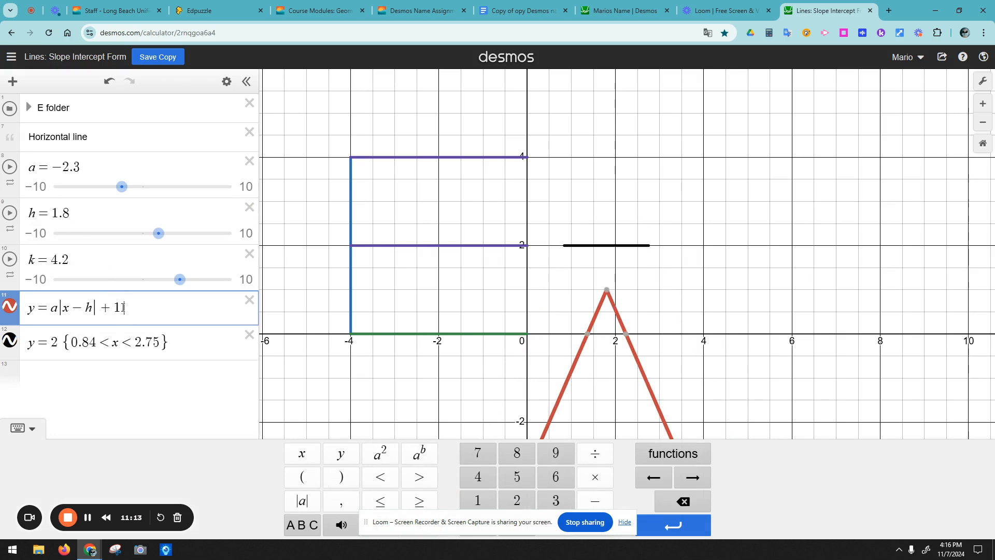
text(.8)
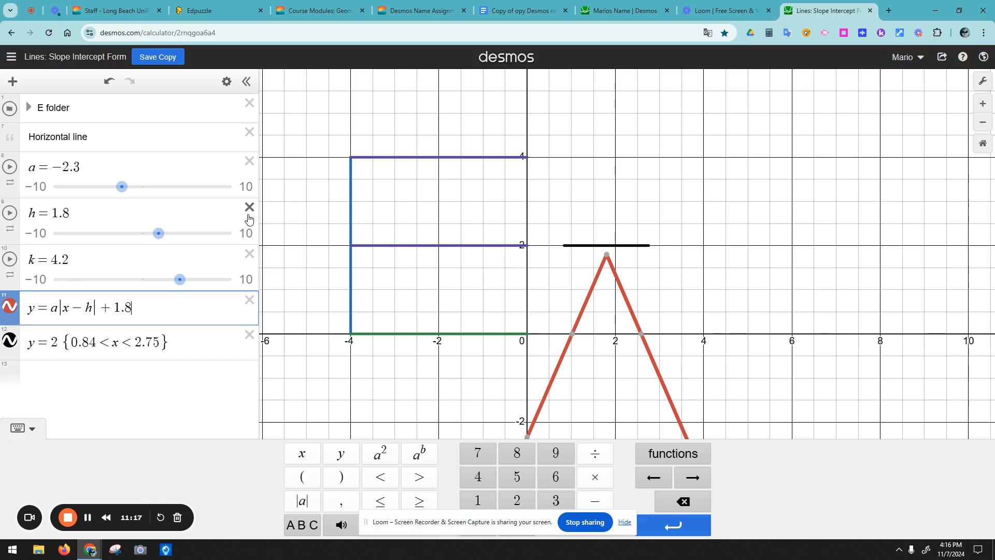
key(ctrl+z)
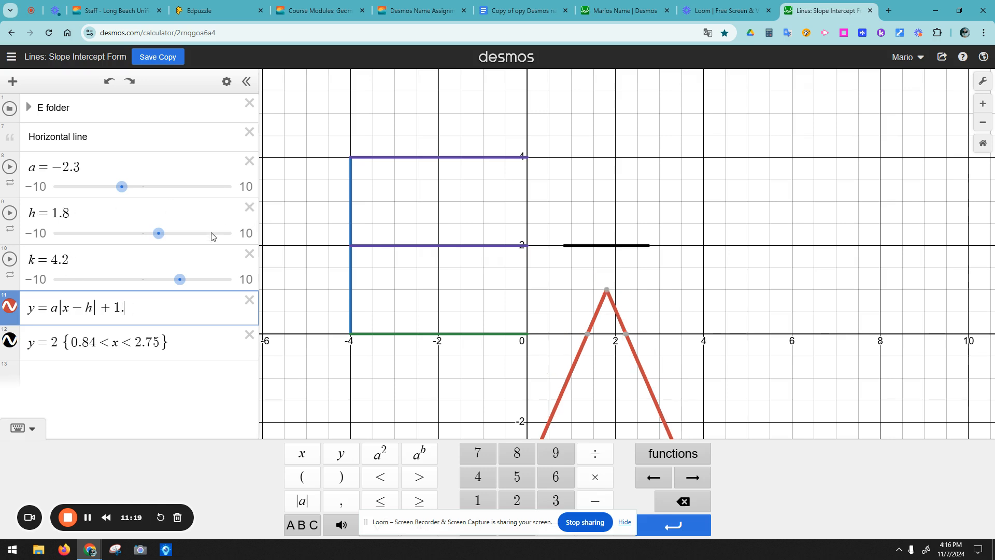
key(ctrl+z)
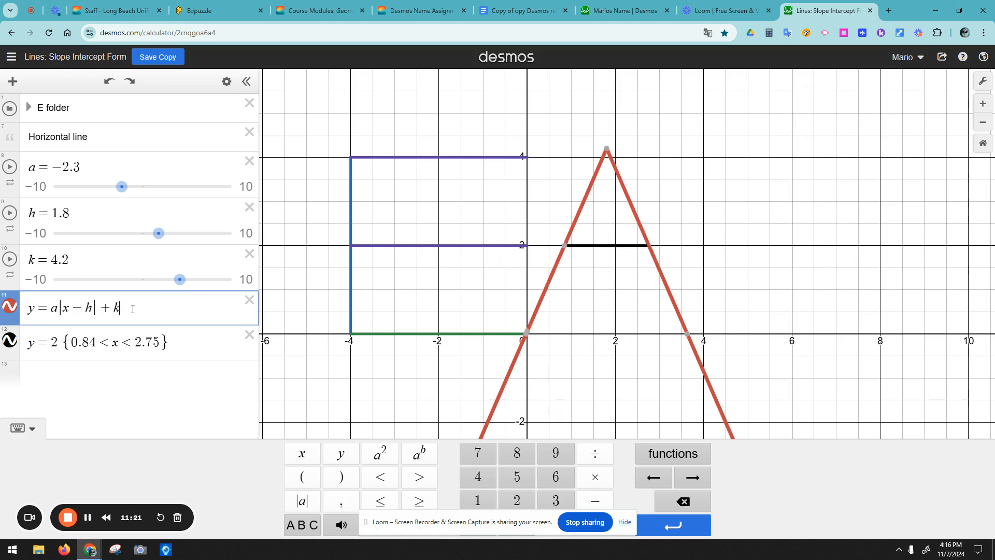
text(4.2)
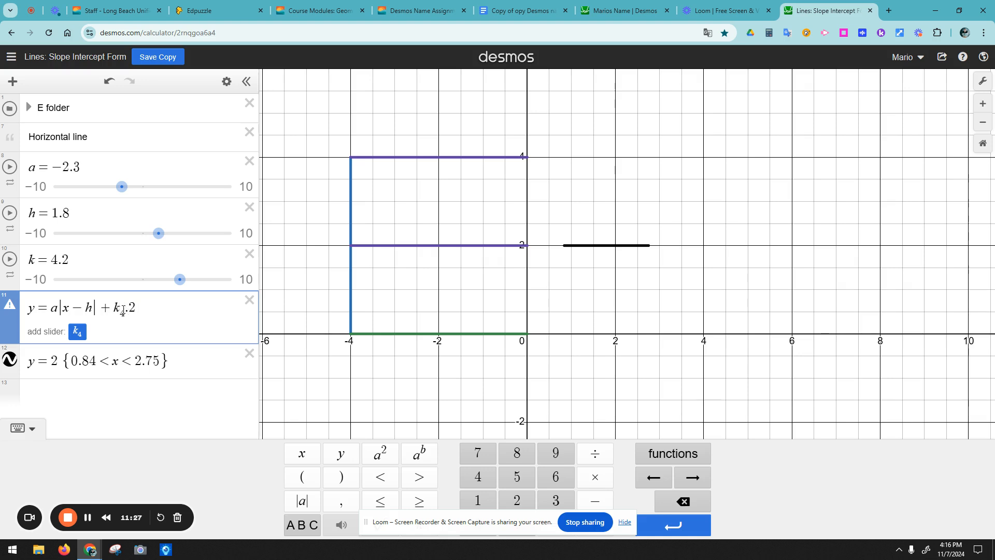
key(BackSpace)
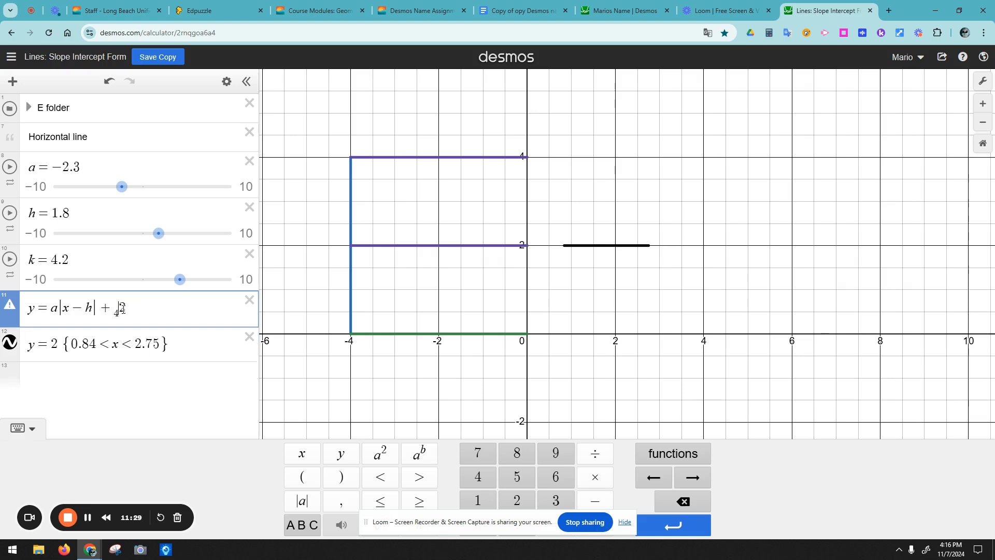
key(BackSpace)
text(4.)
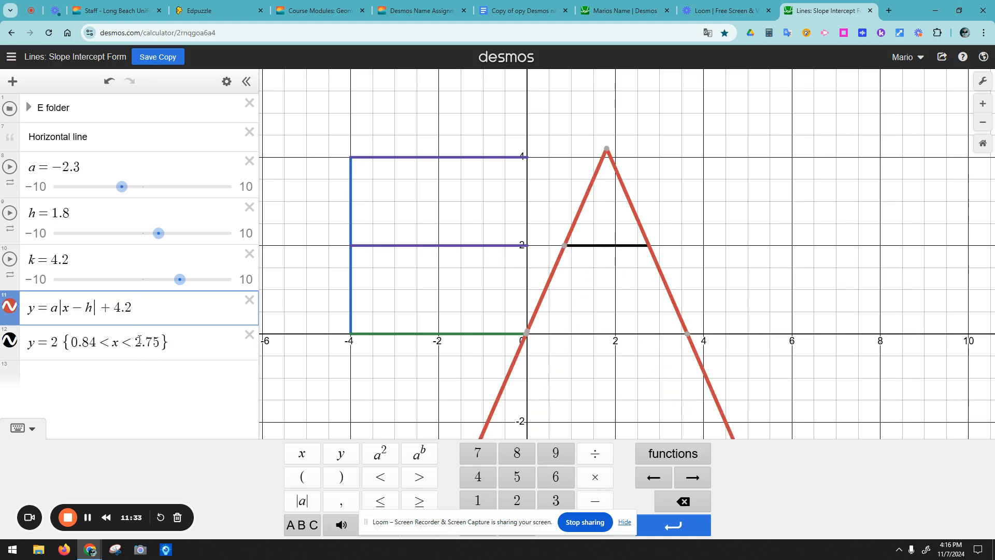
Step: Replace h in the equation with 1.8 and delete the h slider
click(72, 213)
drag(72, 213, 55, 214)
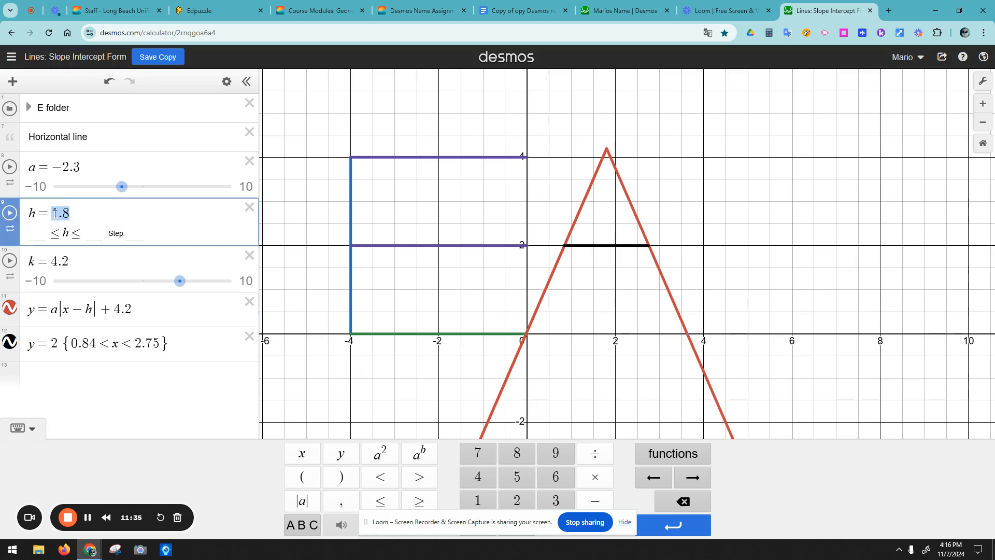
click(99, 313)
drag(96, 311, 86, 306)
text(1.8)
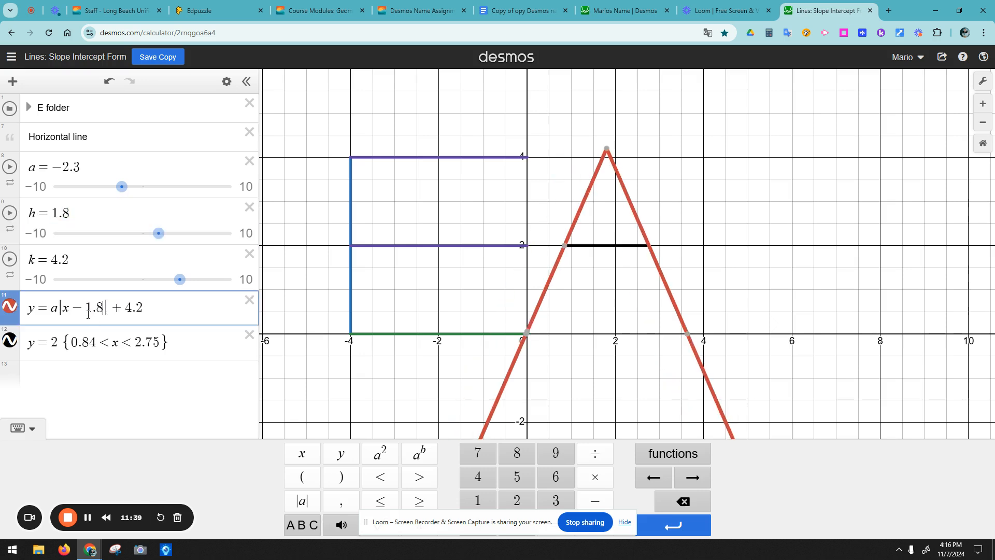
click(249, 207)
Step: Replace a with −2.3 and delete the a and k sliders
drag(81, 166, 52, 166)
key(ctrl+c)
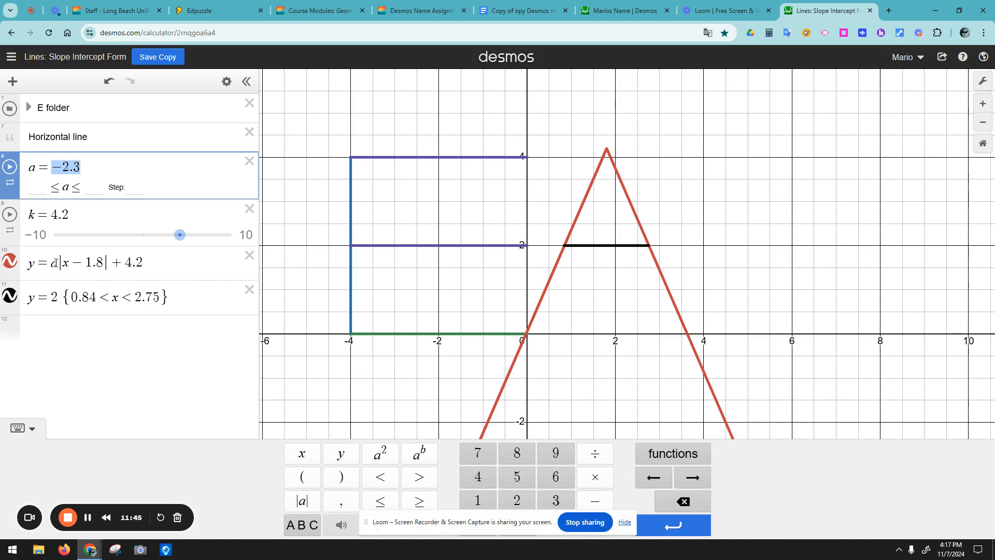
drag(58, 262, 50, 265)
key(ctrl+v)
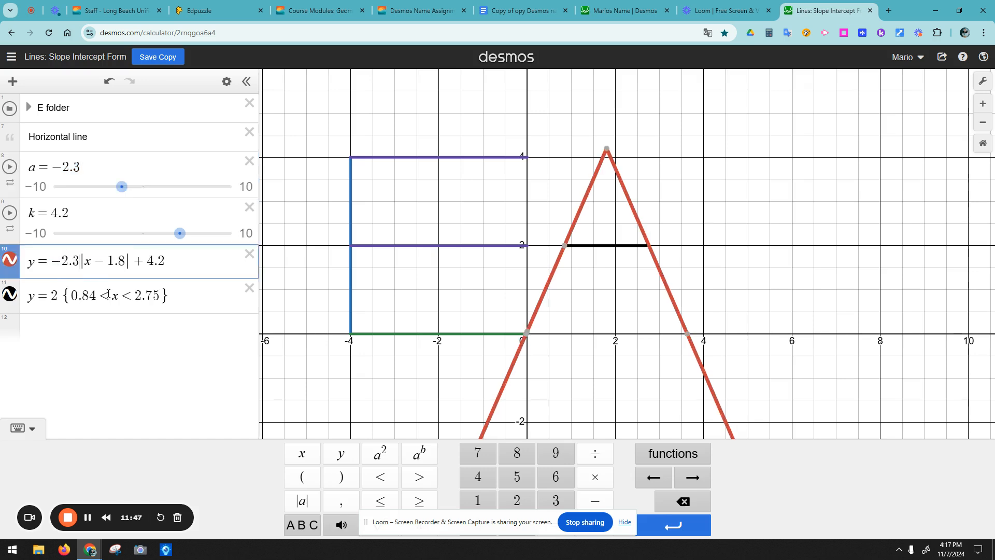
click(249, 161)
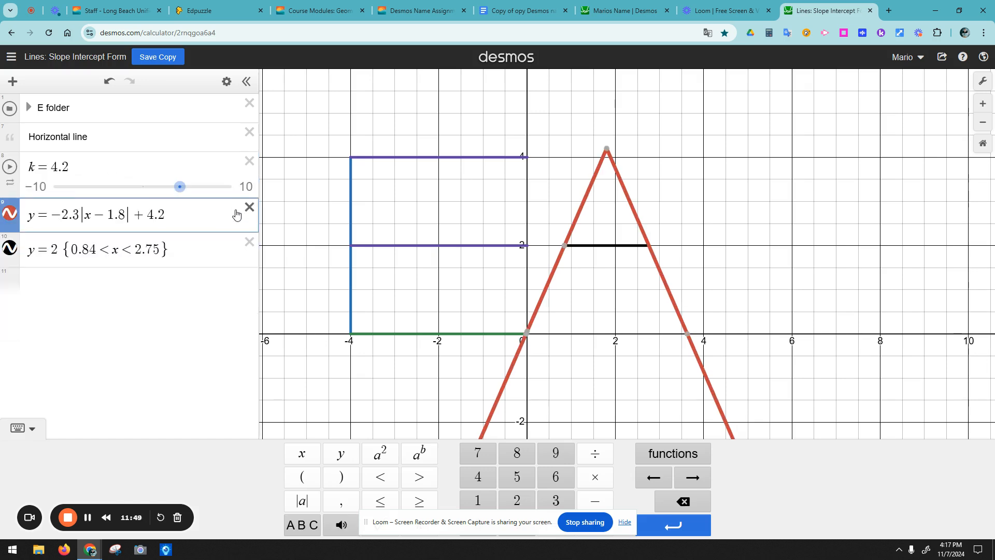
click(249, 161)
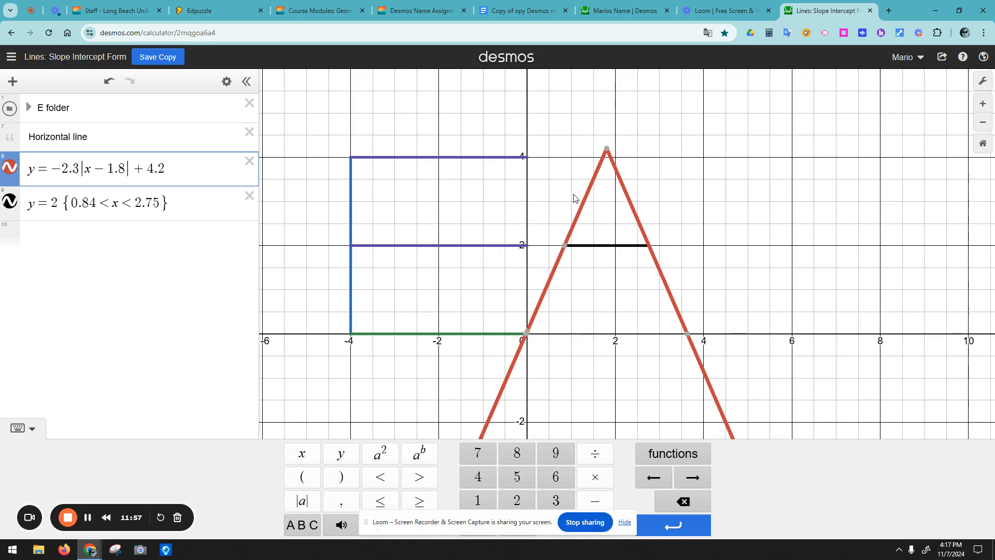
Step: Restrict the red A equation to {0 < x < 4.2}, then tighten the upper bound to the 3.62 x-intercept
click(609, 153)
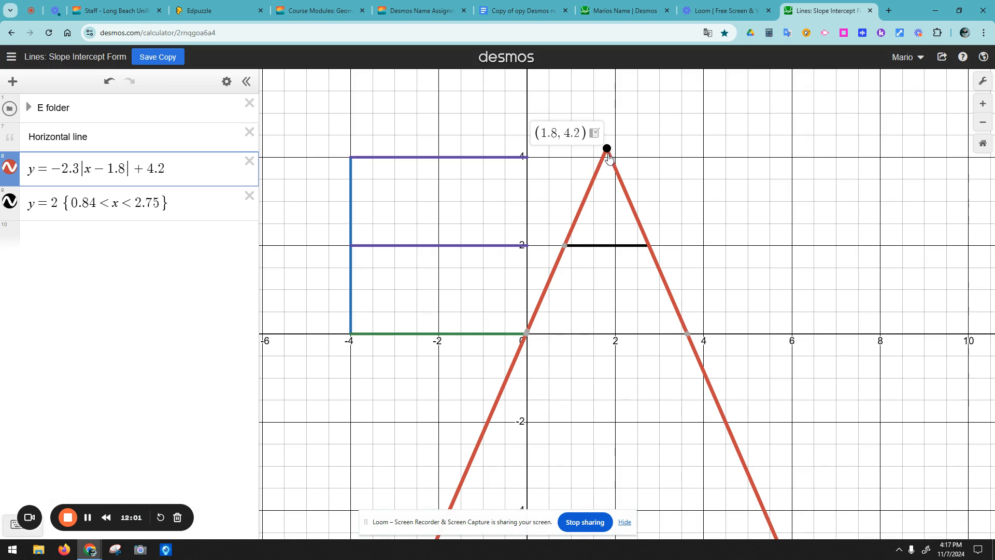
click(186, 172)
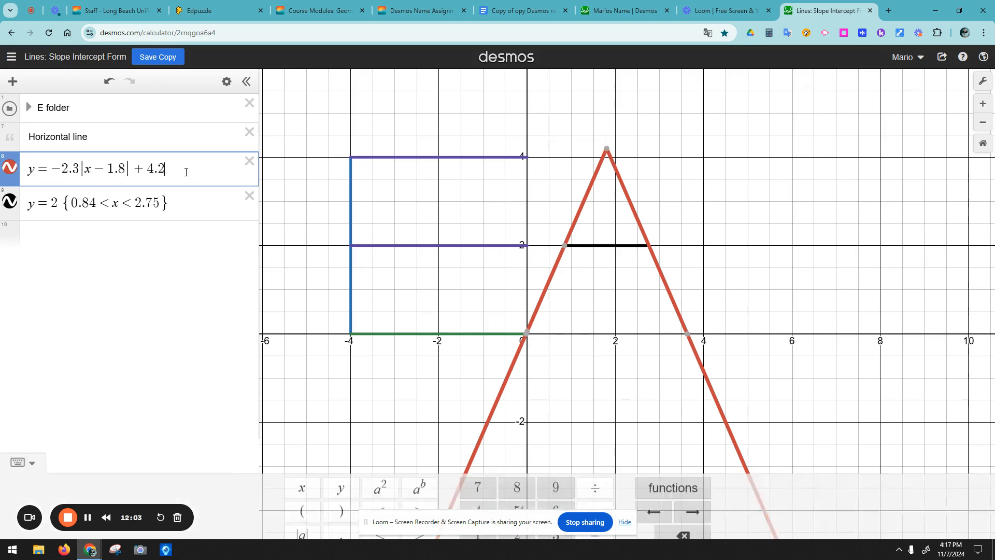
text({)
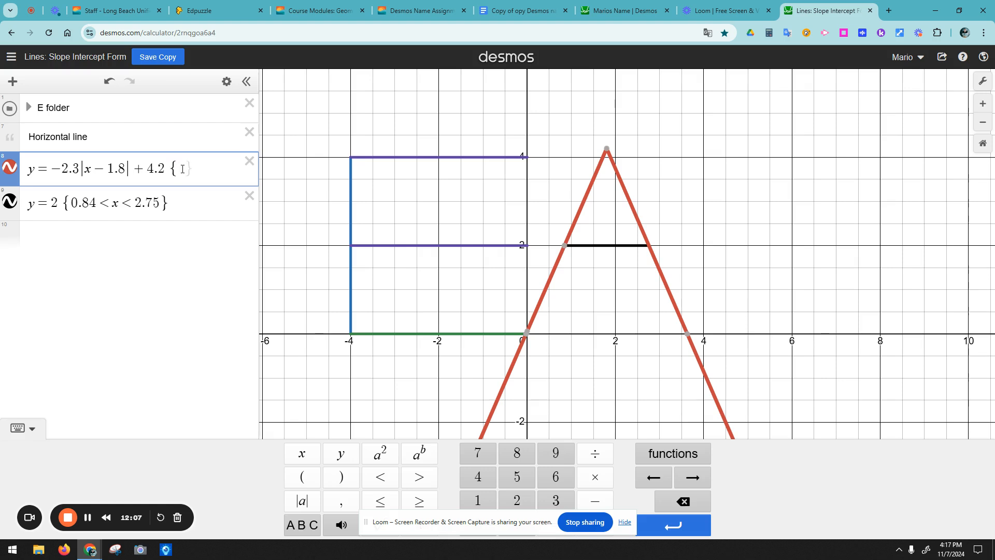
text(0 < x )
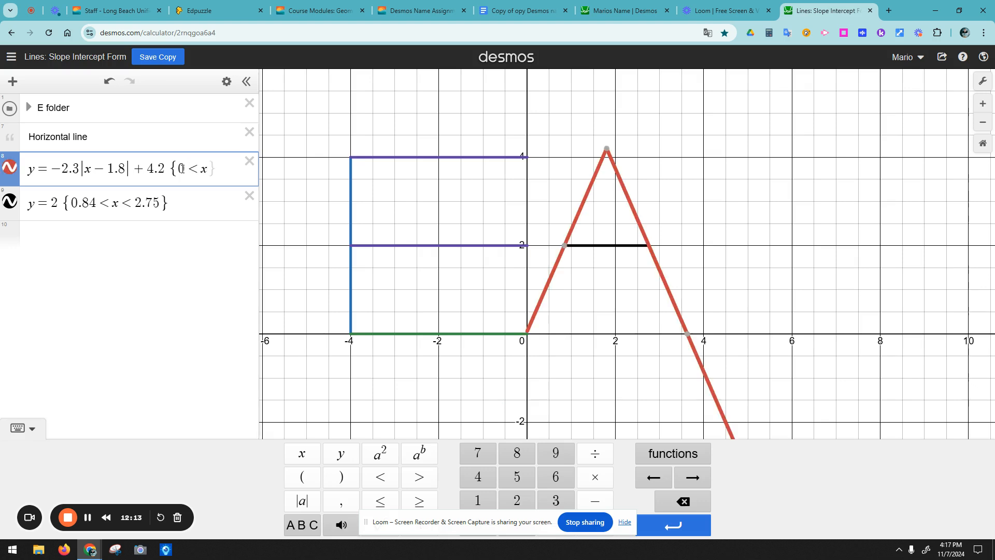
text(< 4.2)
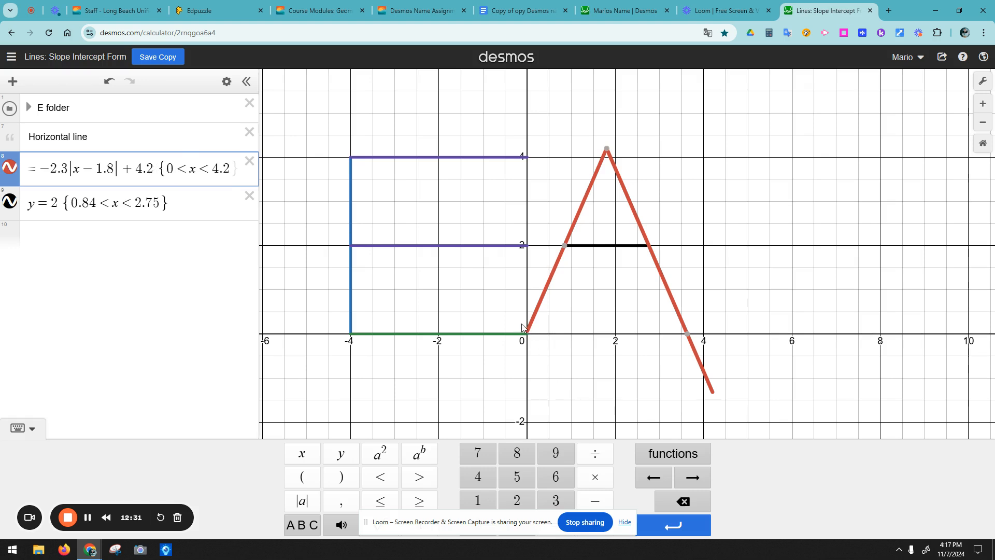
click(688, 335)
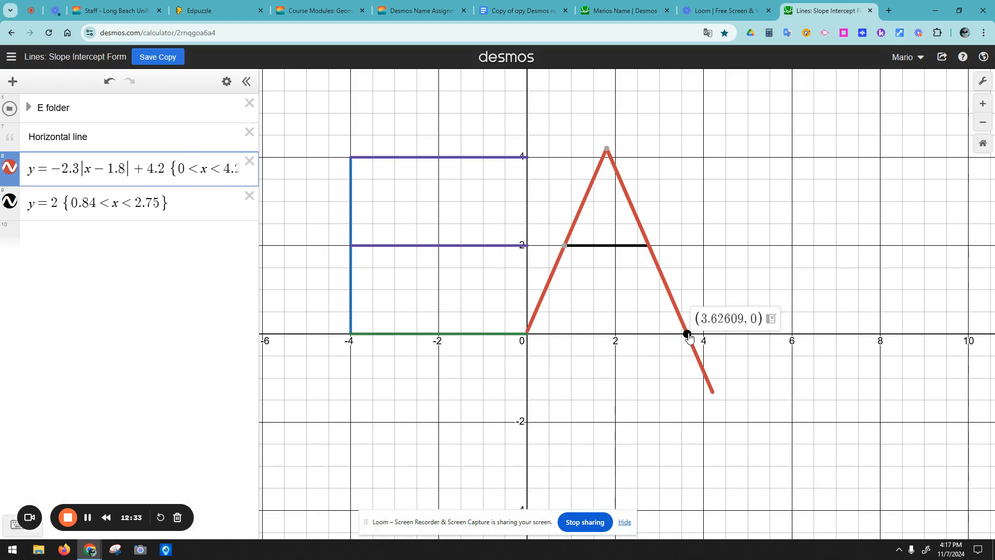
double_click(230, 171)
drag(233, 171, 227, 170)
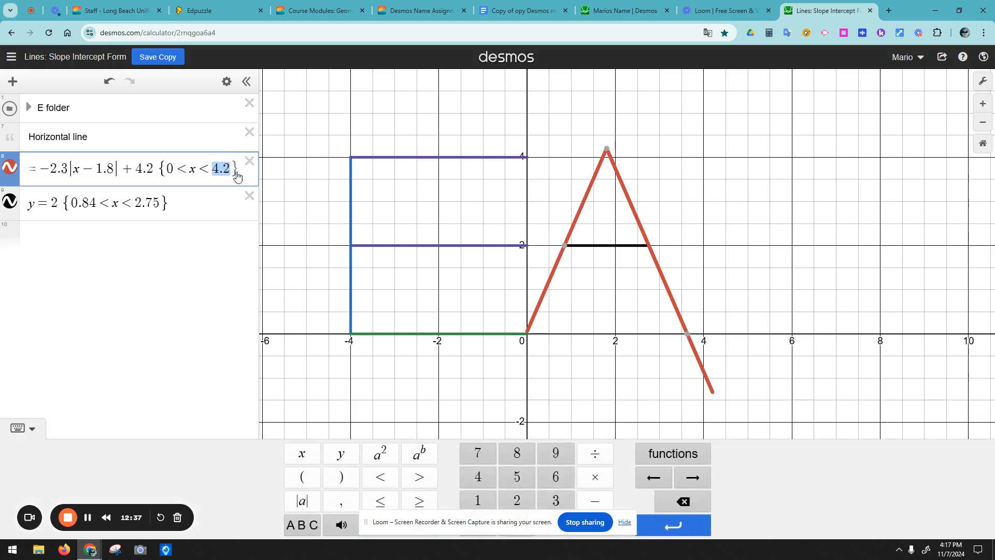
text(3.62)
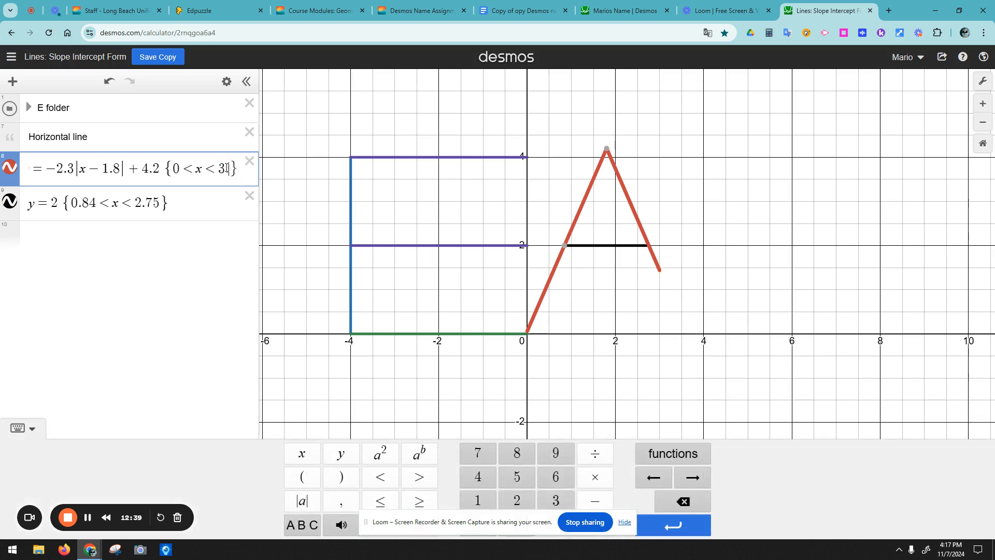
click(672, 373)
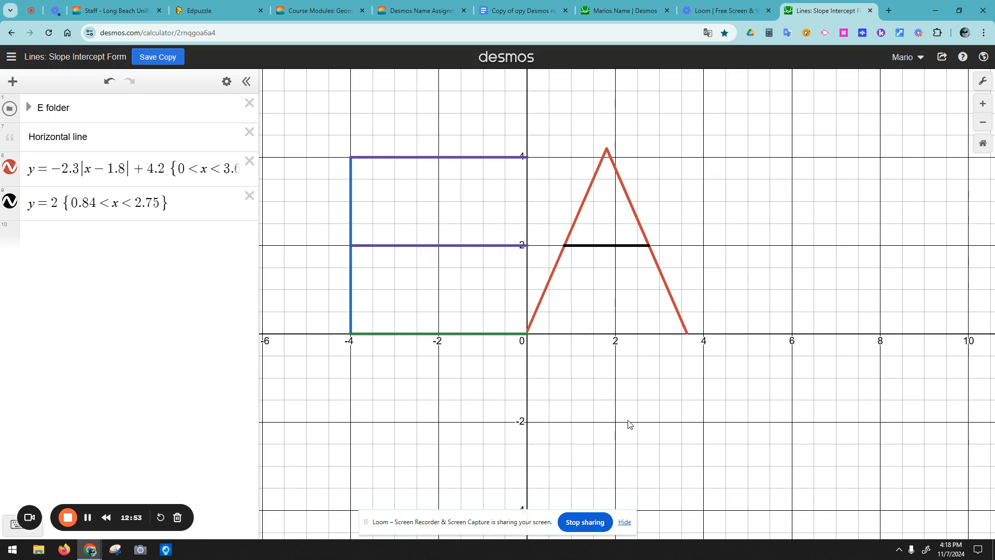
Step: Add a note reading 'How would you do y?' in a new row below the A equations
click(155, 239)
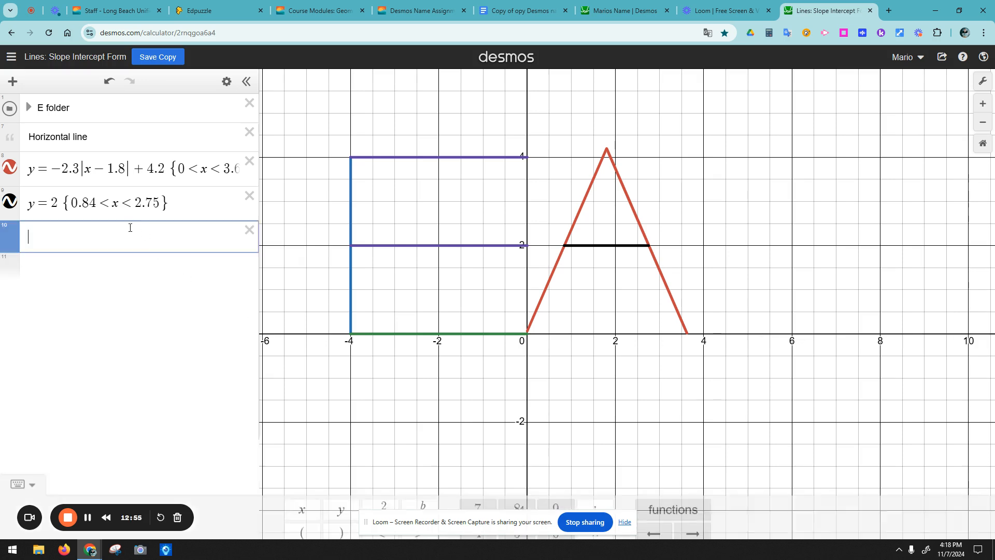
click(27, 109)
click(28, 109)
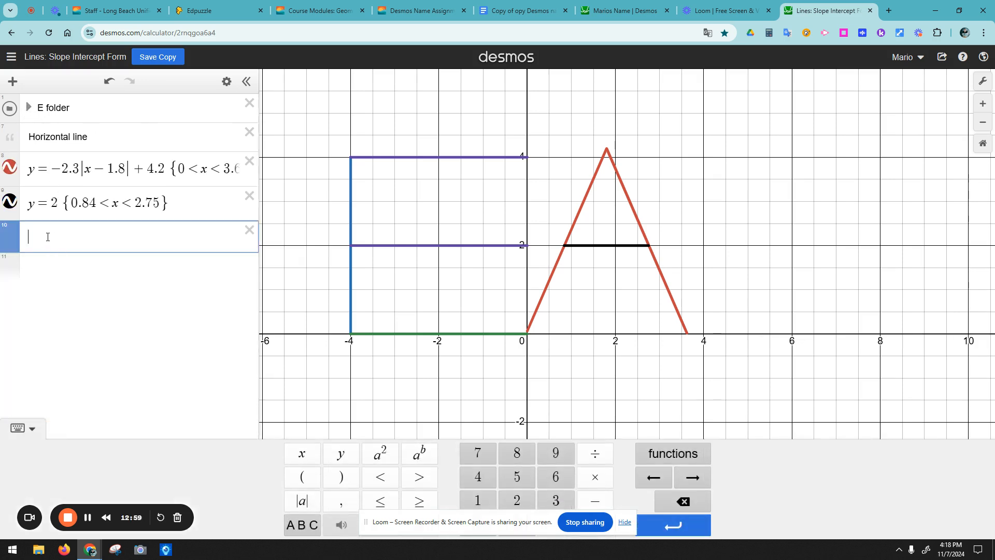
text(y)
click(13, 82)
click(18, 134)
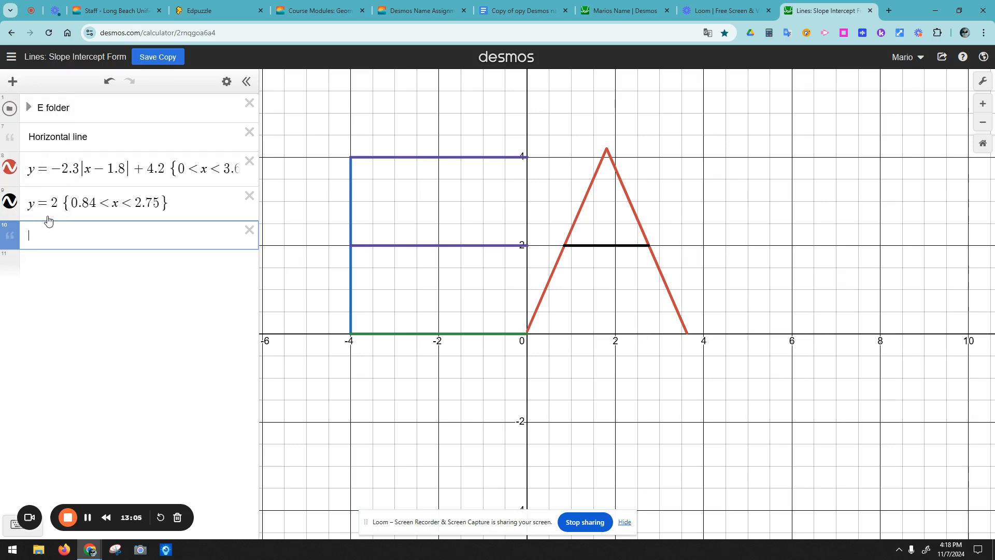
text(How would you do y?)
Step: Add an empty row below the note and pan the graph left
click(94, 260)
click(695, 362)
drag(742, 318, 714, 326)
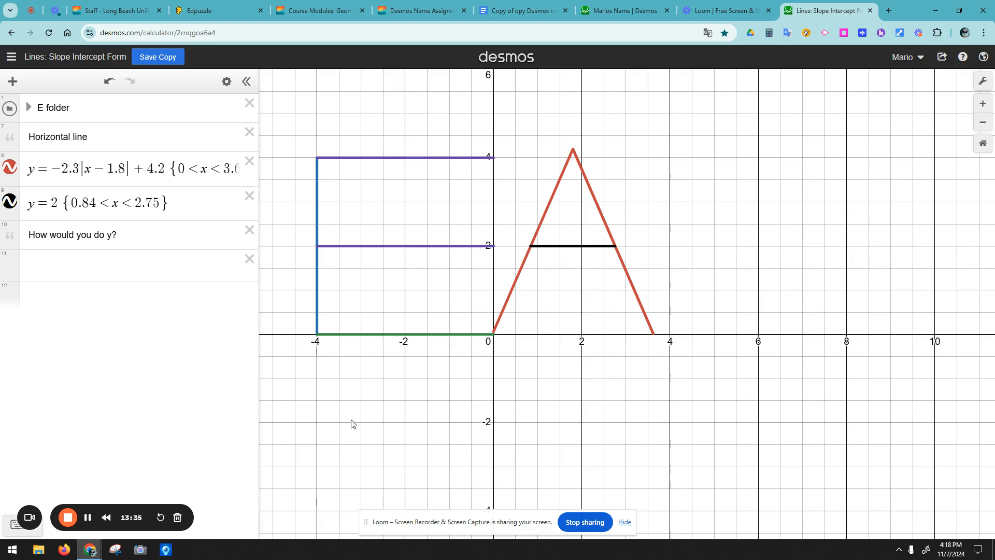
Step: Enter y = mx + b, add m and b sliders, and give the line a negative slope
click(54, 262)
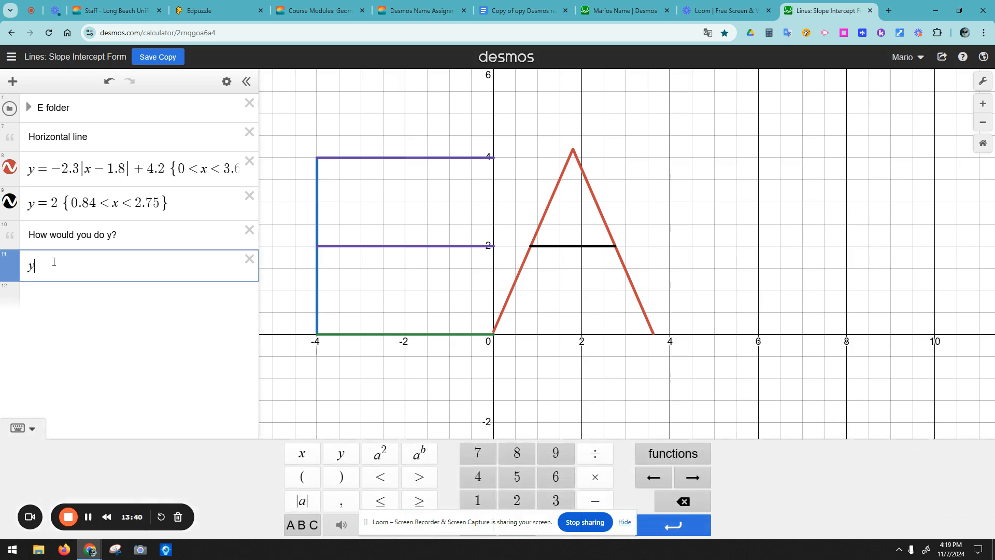
text(x)
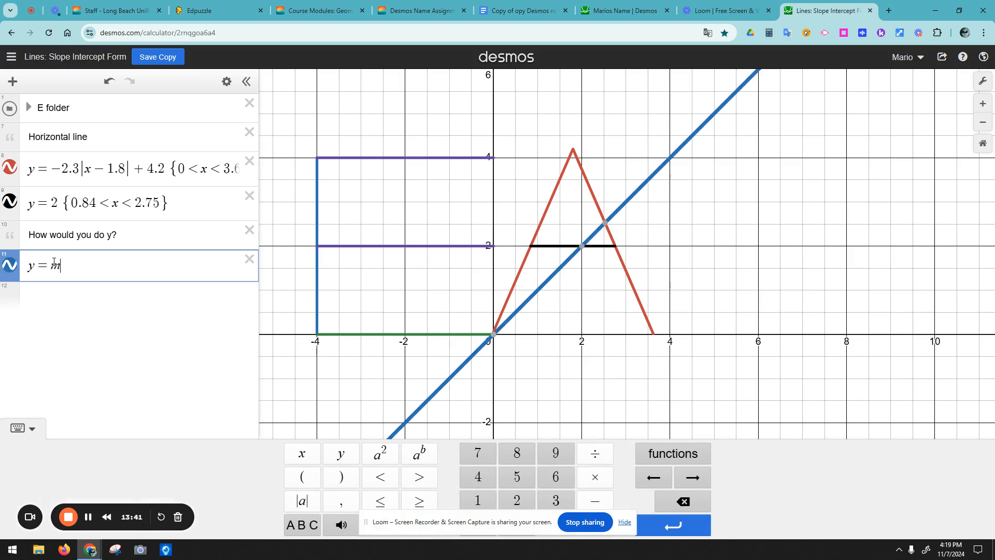
text(x)
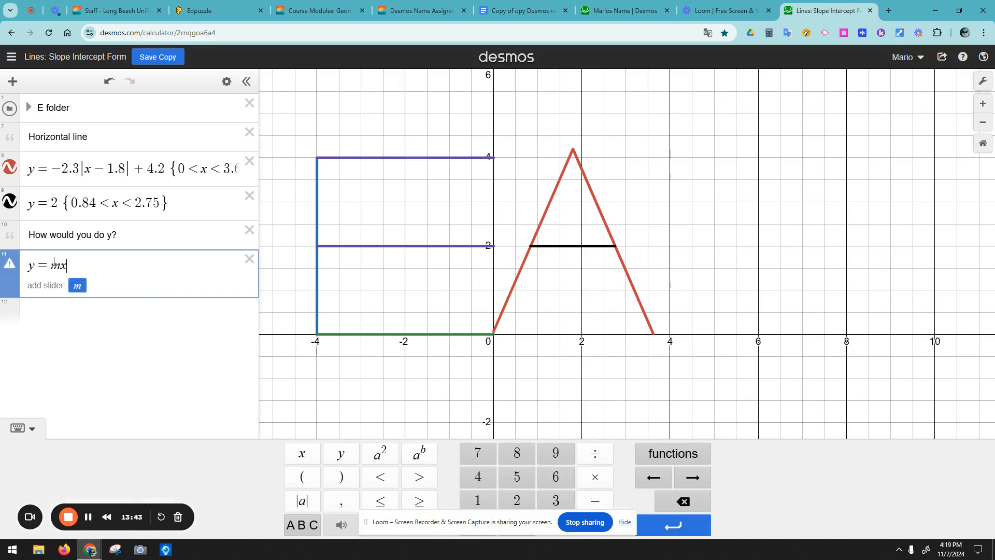
text(+b)
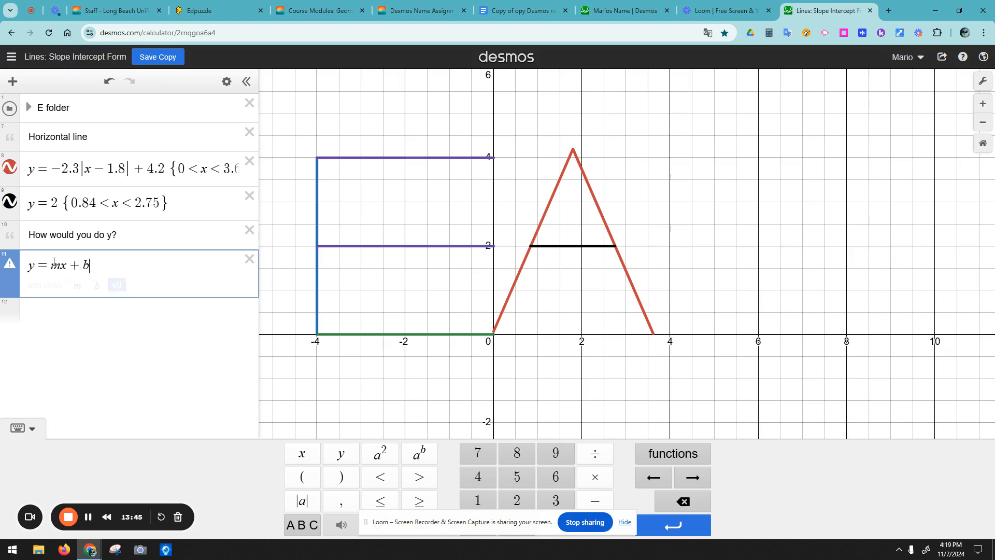
click(116, 285)
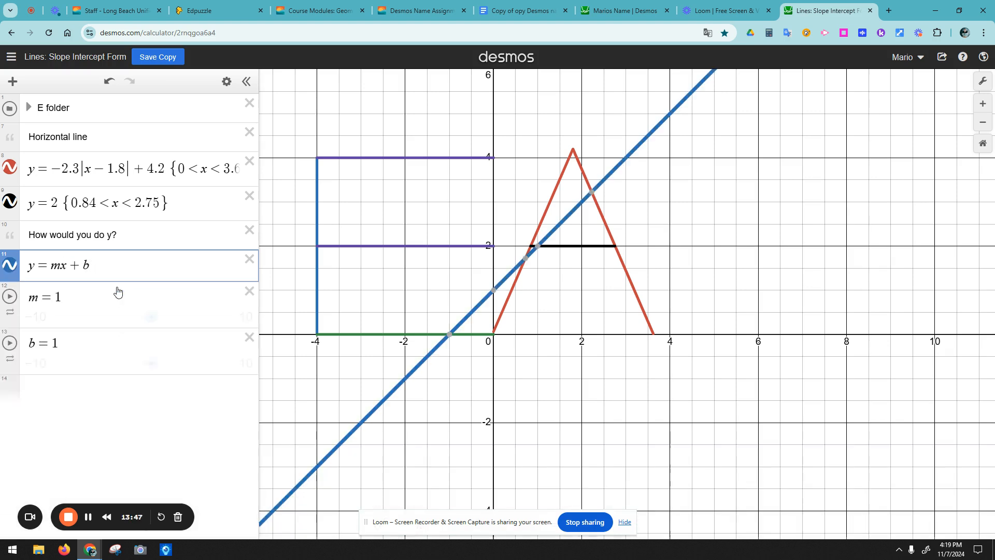
drag(151, 316, 107, 329)
drag(149, 365, 233, 364)
drag(112, 317, 132, 329)
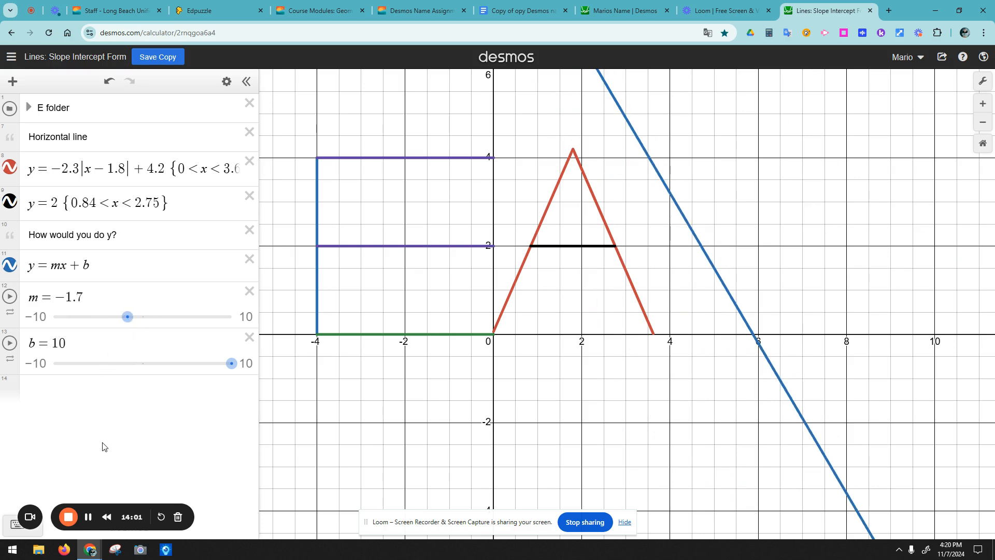
drag(793, 181, 856, 196)
Step: Tune the sliders to m = −1.6 and b = 9.2, with b's slider maximum raised to 20
drag(128, 323, 129, 325)
drag(227, 365, 226, 364)
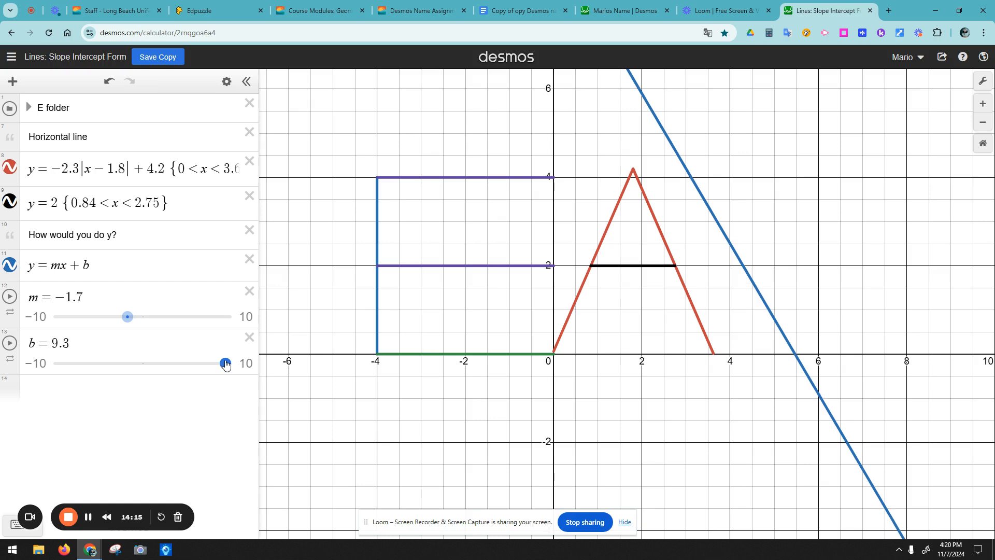
drag(129, 324, 129, 329)
drag(224, 363, 213, 363)
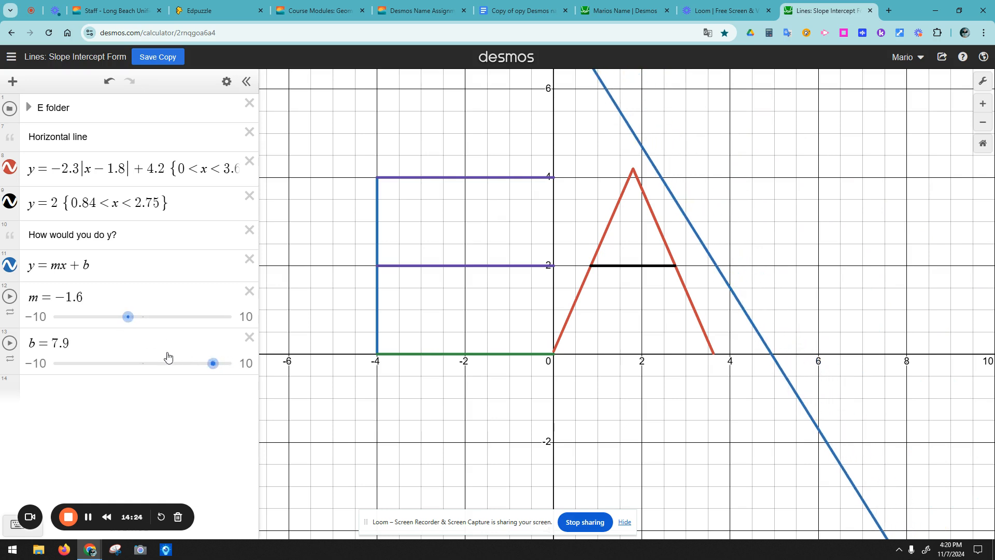
click(178, 359)
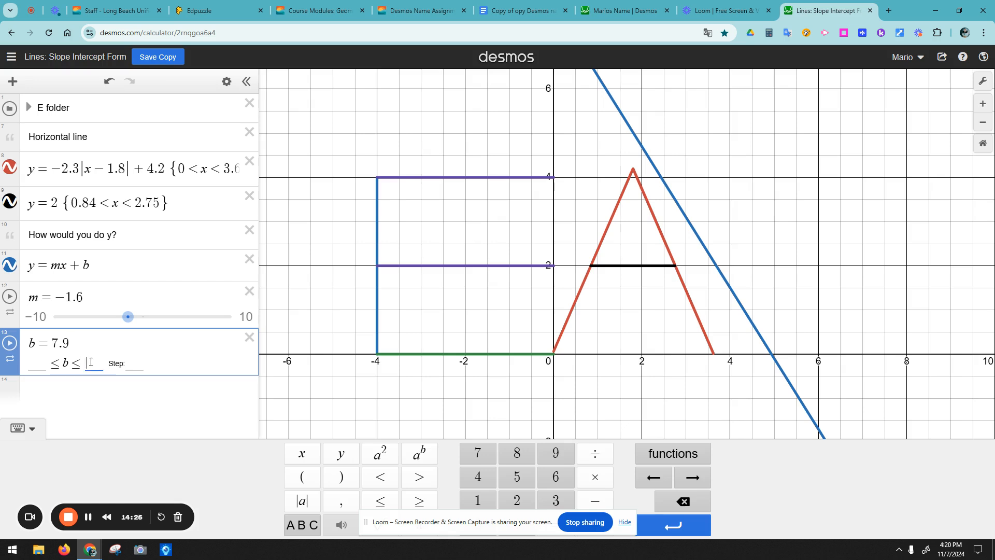
text(20)
key(Return)
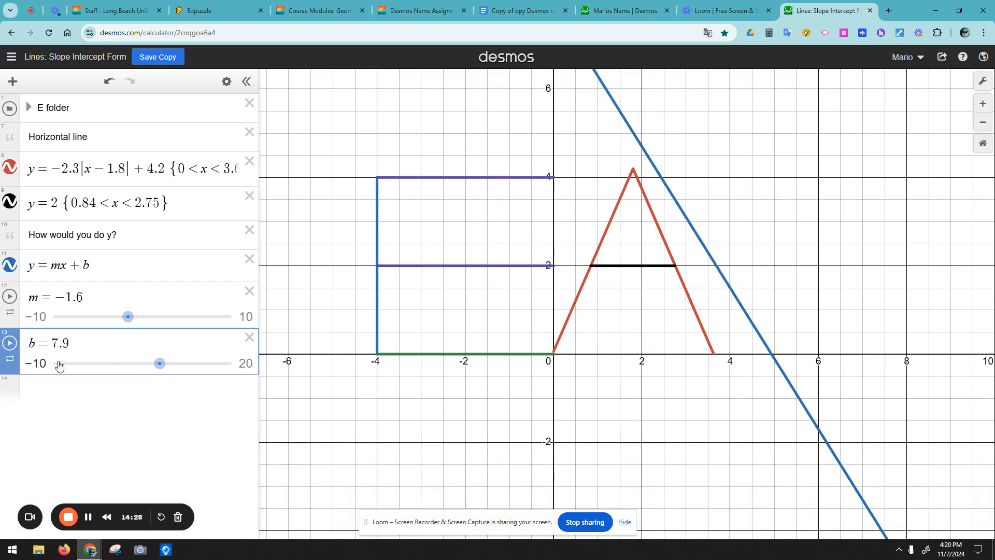
mouse_move(159, 364)
mouse_down()
mouse_move(149, 365)
mouse_move(175, 371)
mouse_up()
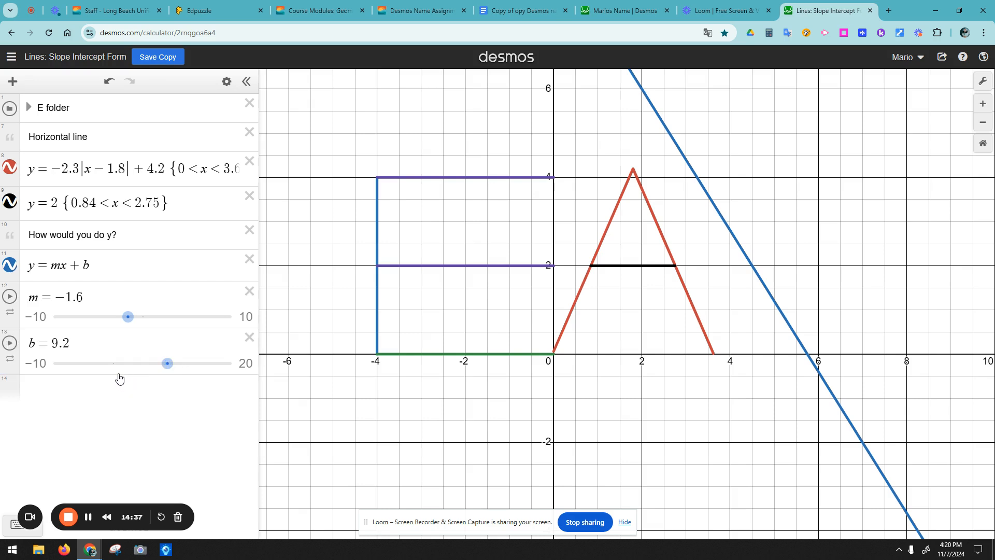
click(104, 399)
drag(90, 265, 32, 260)
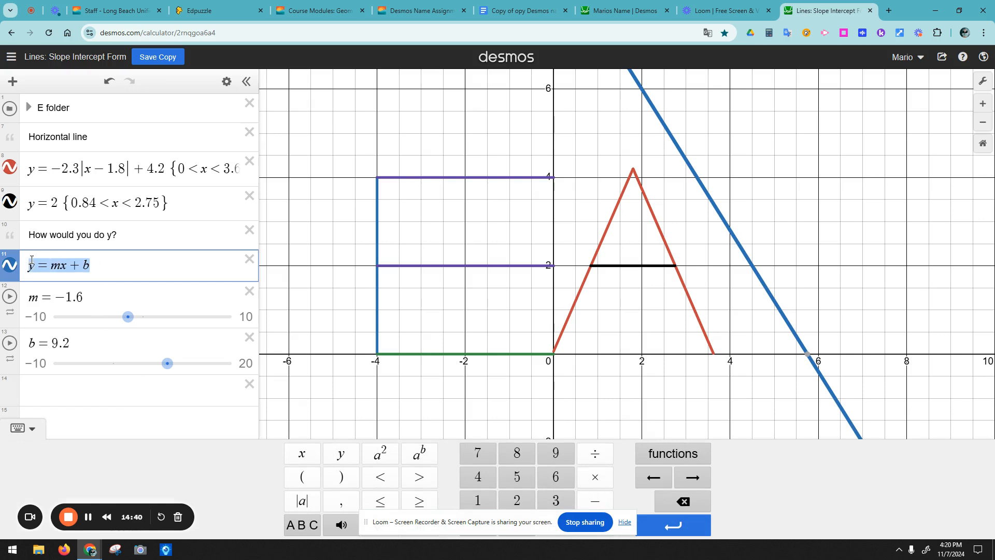
Step: Paste a copy of y = mx + b into a new row
click(61, 384)
text(y=mx+b)
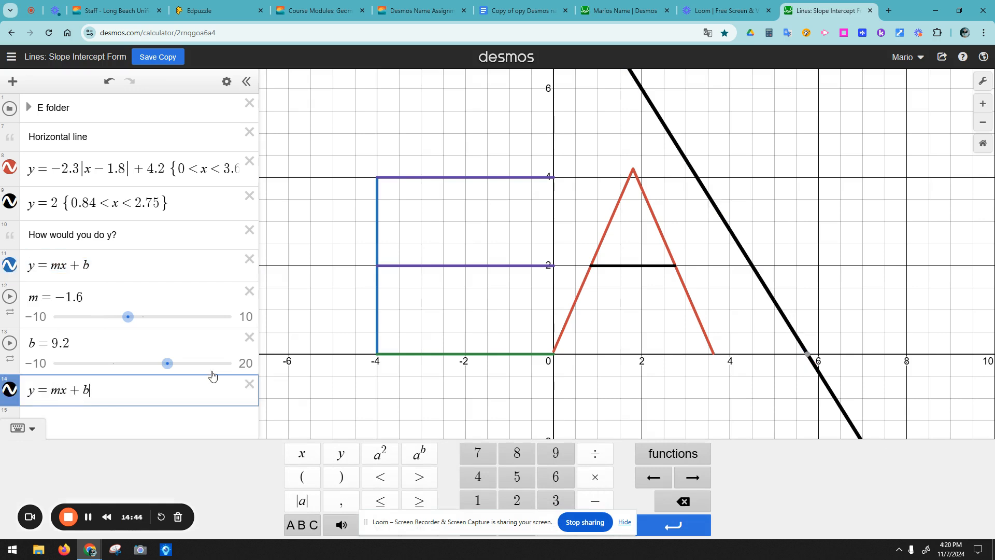
click(121, 426)
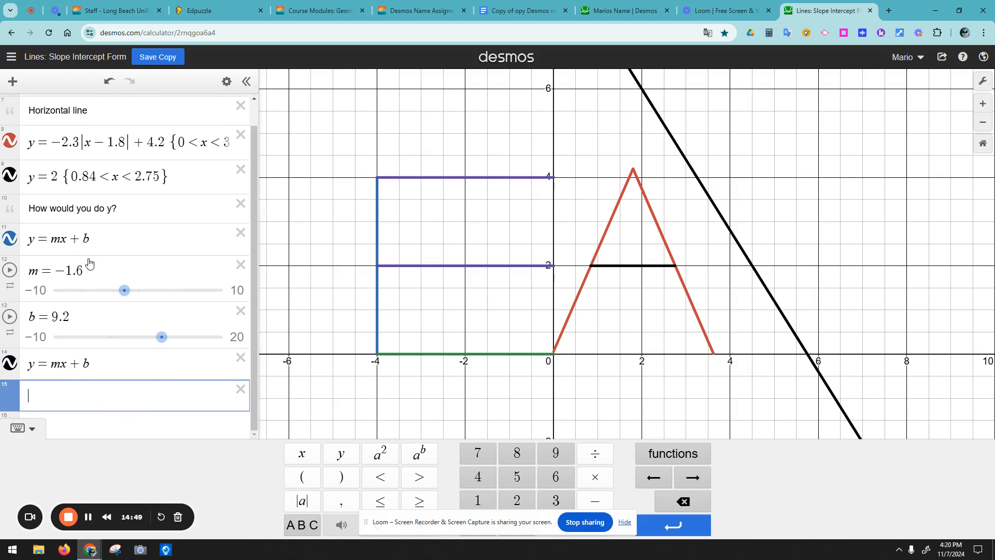
Step: Replace m and b in the blue line with −1.6 and 9.2 and delete both sliders
double_click(87, 238)
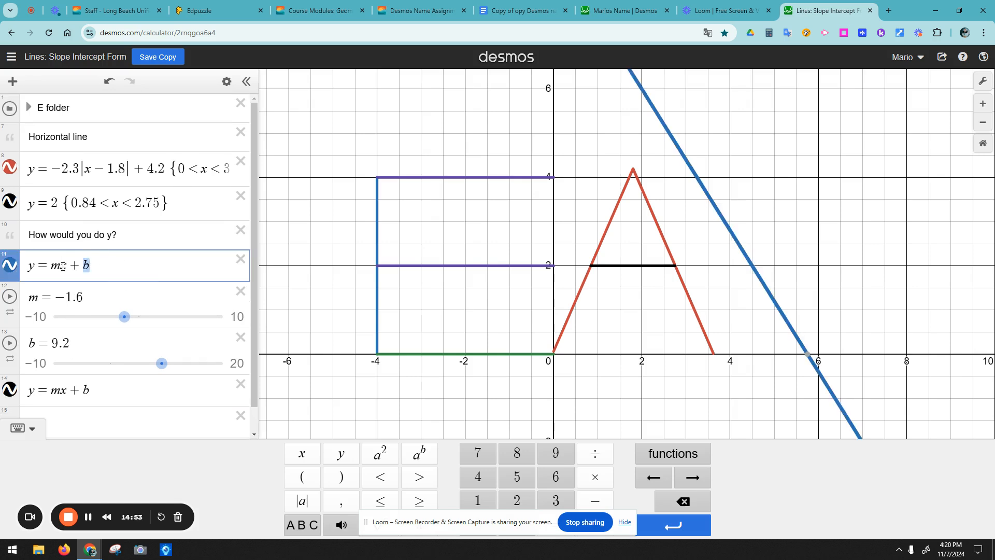
text(-1.6)
click(240, 291)
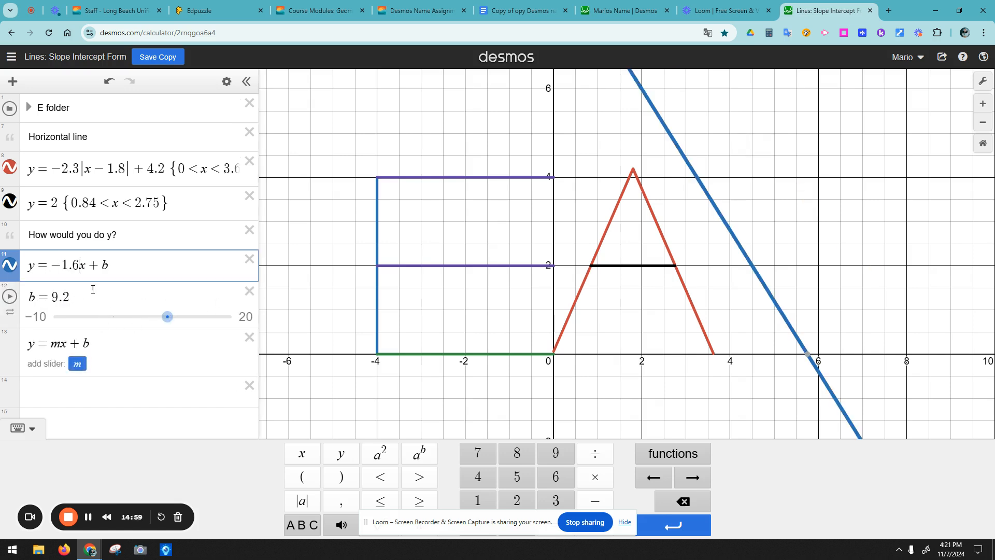
text(9.2)
click(249, 290)
click(145, 303)
click(149, 272)
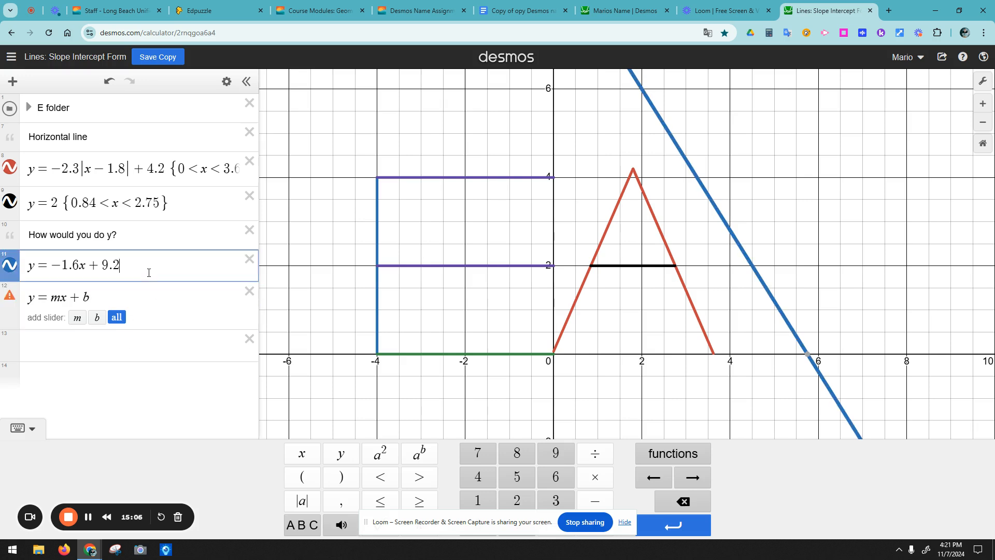
Step: Add sliders for the copied y = mx + b and extend b's upper limit to 20
click(117, 317)
mouse_move(151, 348)
mouse_down()
mouse_move(130, 348)
mouse_move(181, 347)
mouse_move(123, 348)
mouse_move(158, 348)
mouse_up()
drag(155, 396, 93, 425)
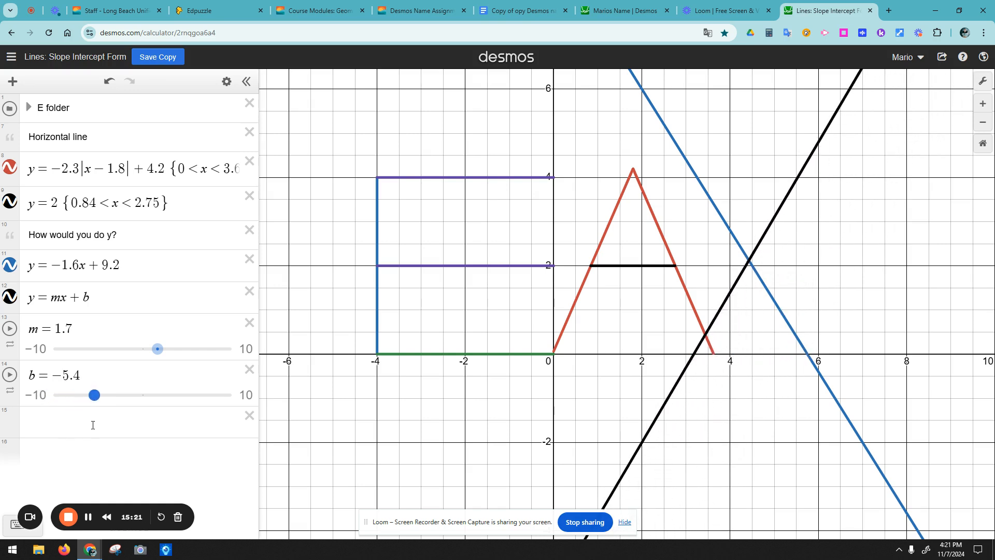
drag(155, 351, 155, 358)
drag(94, 395, 131, 397)
drag(156, 349, 220, 370)
drag(131, 395, 167, 396)
click(119, 376)
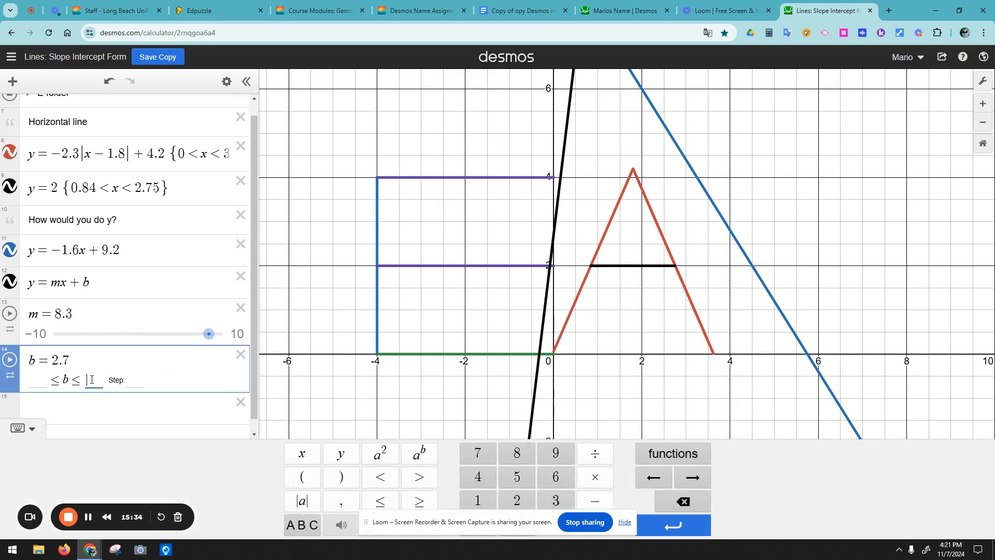
text(20)
key(Return)
drag(135, 390, 48, 399)
drag(200, 356, 146, 363)
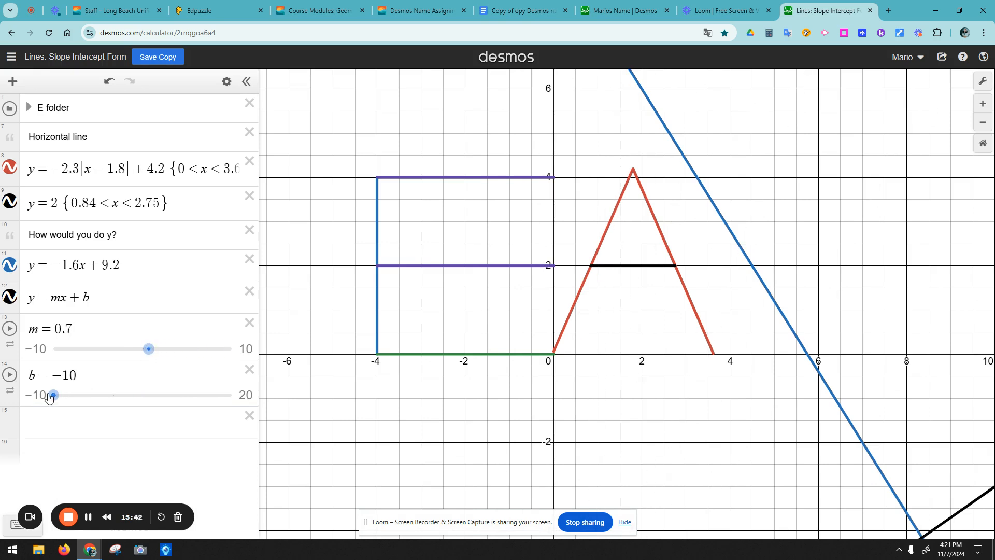
drag(86, 401, 130, 397)
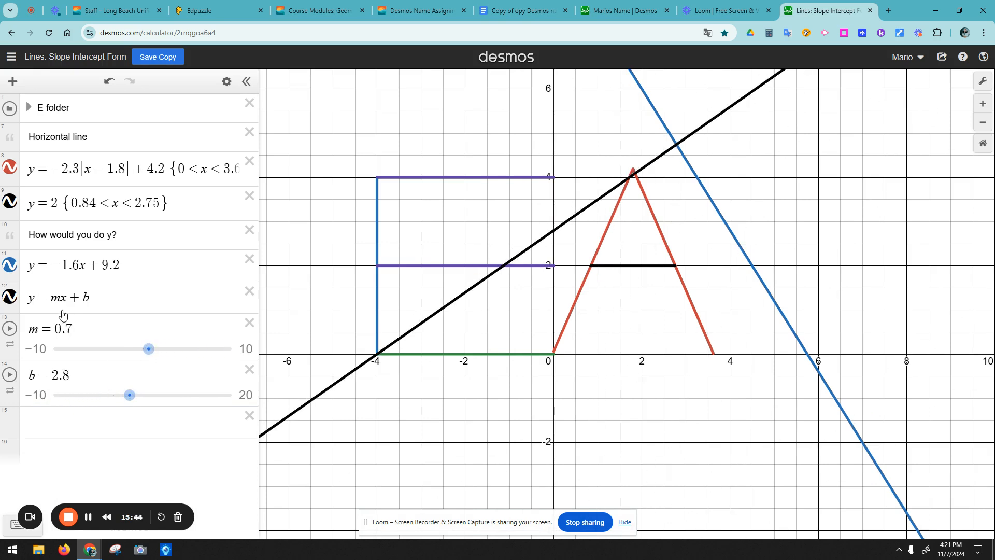
Step: Put a minus sign before m and experiment with different slopes and intercepts
click(53, 297)
text(-)
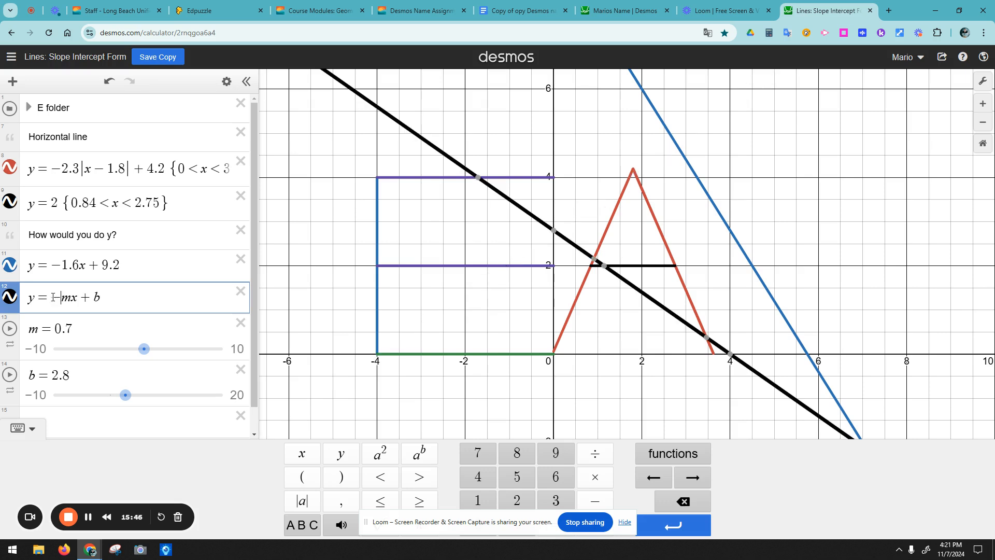
mouse_move(146, 356)
mouse_down()
mouse_move(134, 357)
mouse_move(143, 359)
mouse_up()
mouse_move(130, 395)
mouse_down()
mouse_move(150, 395)
mouse_move(127, 395)
mouse_up()
mouse_move(150, 361)
mouse_down()
mouse_move(200, 356)
mouse_move(150, 363)
mouse_up()
mouse_move(128, 395)
mouse_down()
mouse_move(171, 397)
mouse_move(132, 397)
mouse_move(144, 398)
mouse_up()
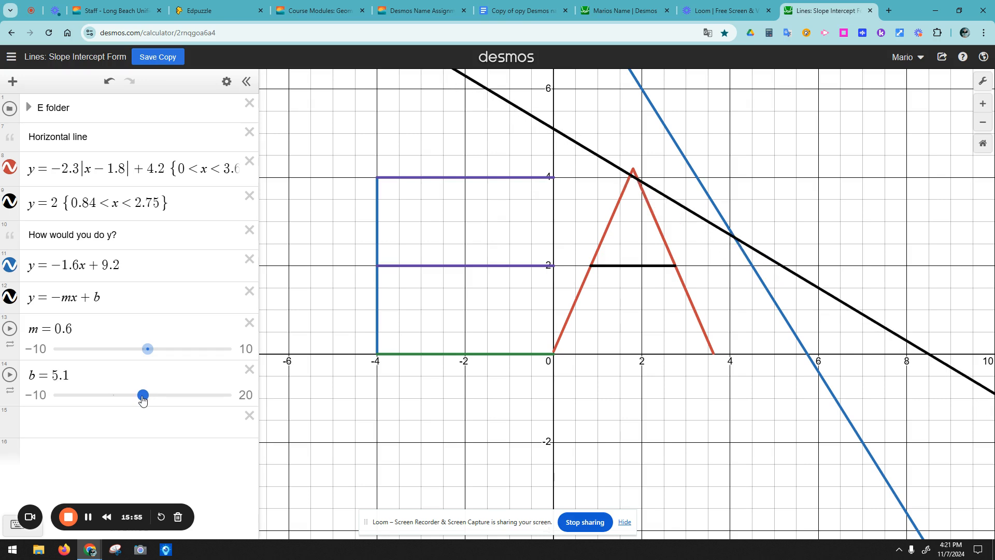
mouse_move(147, 354)
mouse_down()
mouse_move(116, 356)
mouse_move(136, 356)
mouse_up()
drag(143, 395, 104, 394)
drag(136, 349, 123, 353)
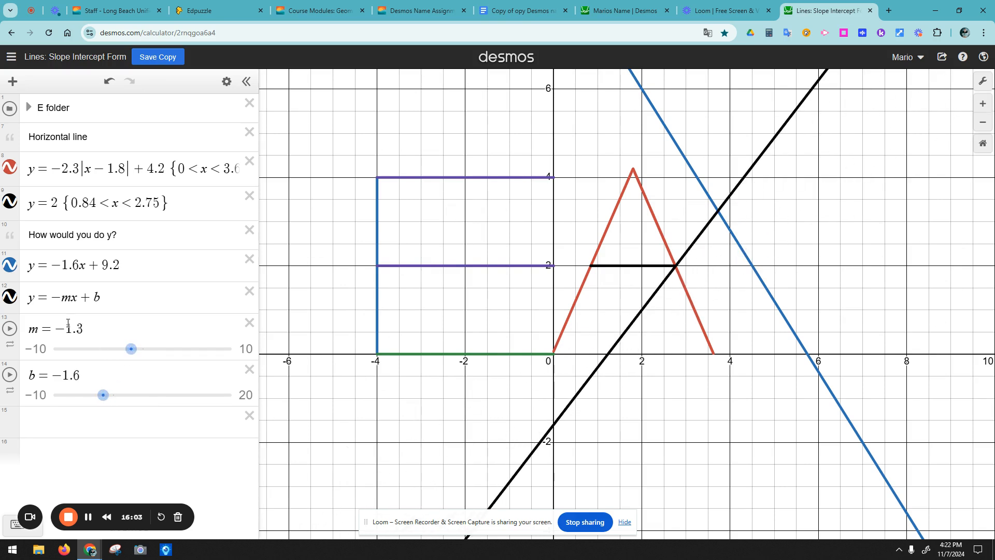
Step: Remove the minus sign, make m positive, and settle on m = 2.1, b = −7.8
click(62, 330)
drag(61, 330, 60, 332)
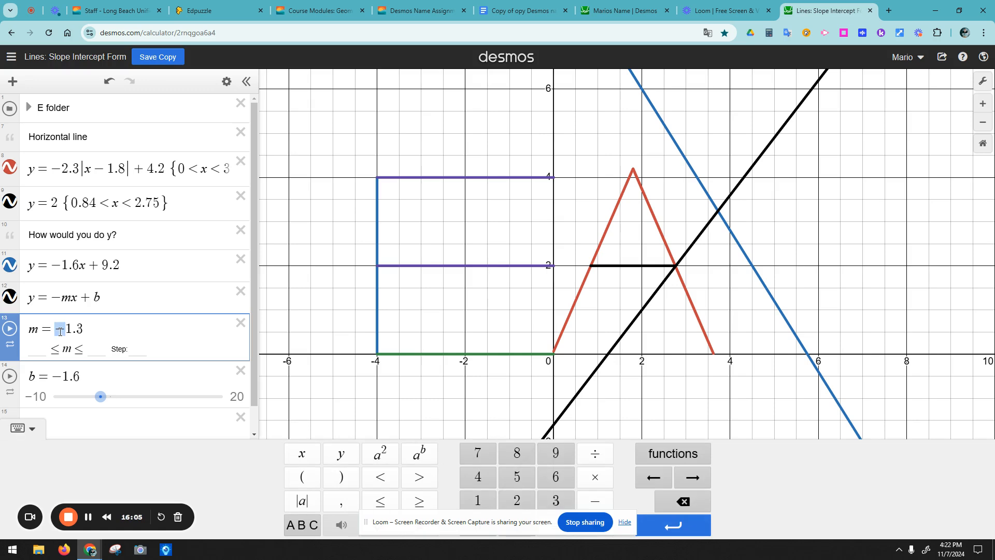
click(56, 297)
key(Delete)
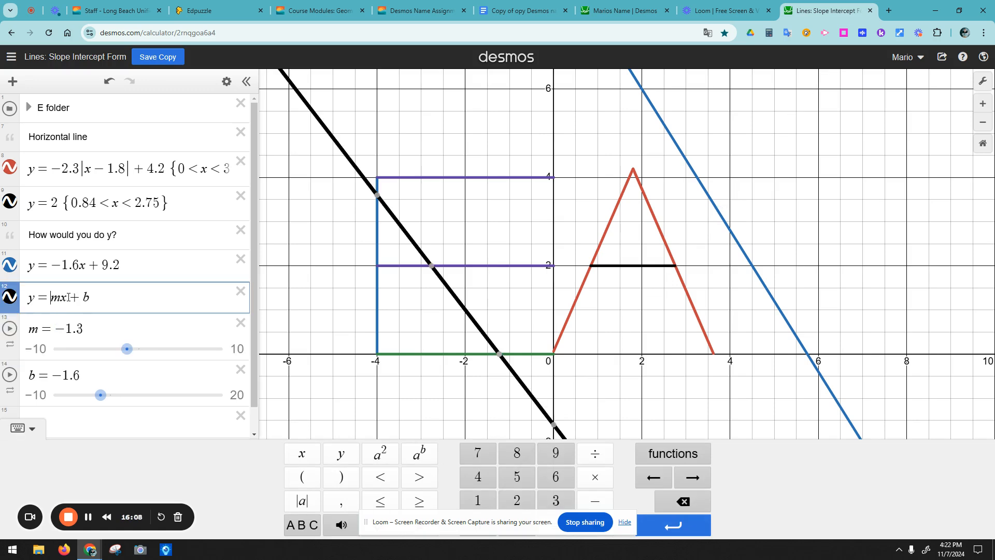
click(68, 330)
key(BackSpace)
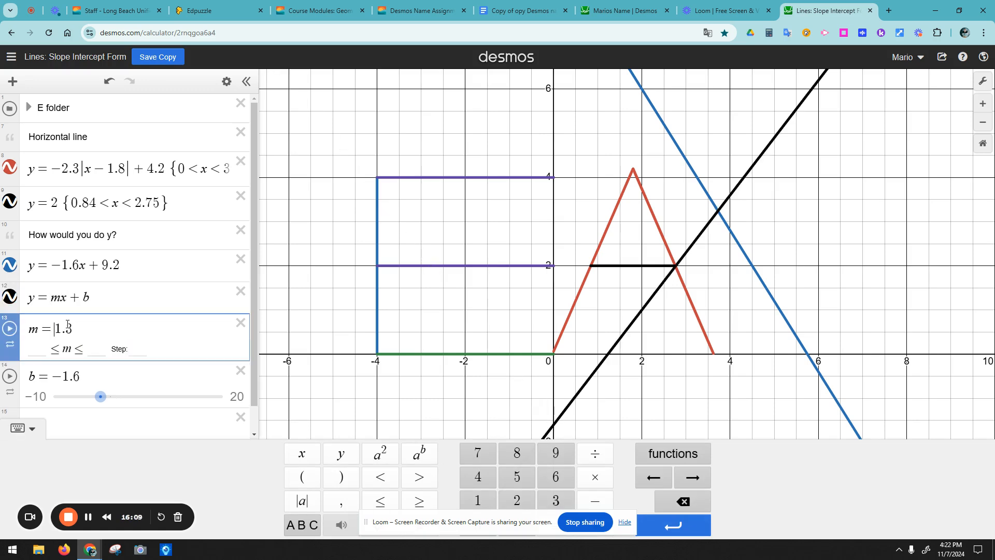
mouse_move(99, 399)
mouse_down()
mouse_move(70, 403)
mouse_move(93, 406)
mouse_move(84, 404)
mouse_up()
mouse_move(150, 353)
mouse_down()
mouse_move(131, 357)
mouse_move(152, 372)
mouse_up()
drag(84, 396, 67, 376)
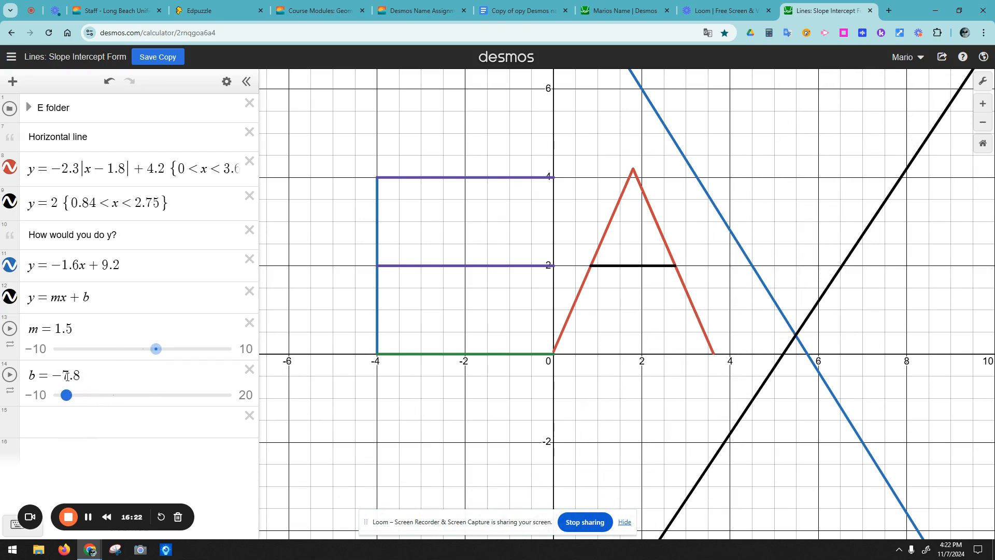
drag(155, 348, 154, 369)
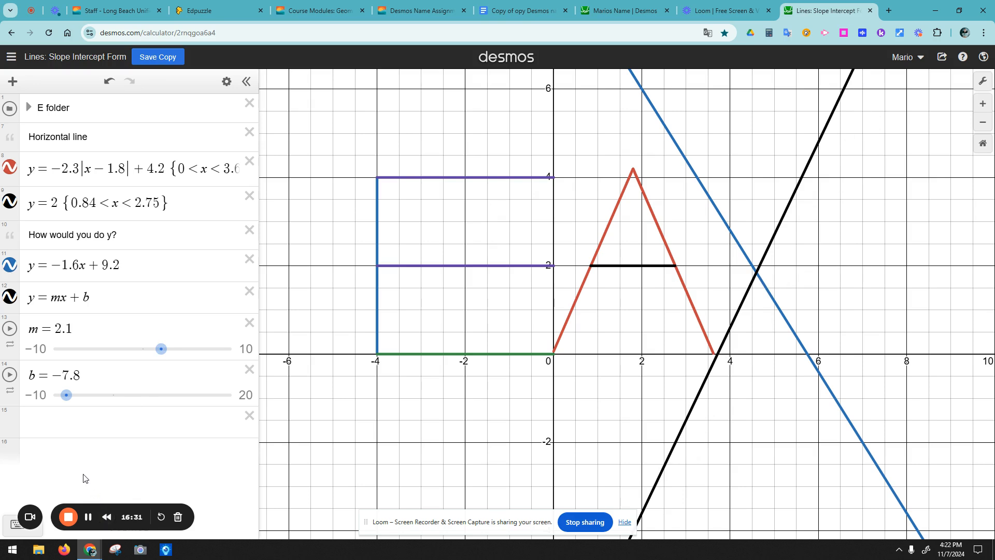
Step: Change the blue line's intercept from 9.2 to 10 and pin the intersection at (4.81081, 2.3027)
click(134, 264)
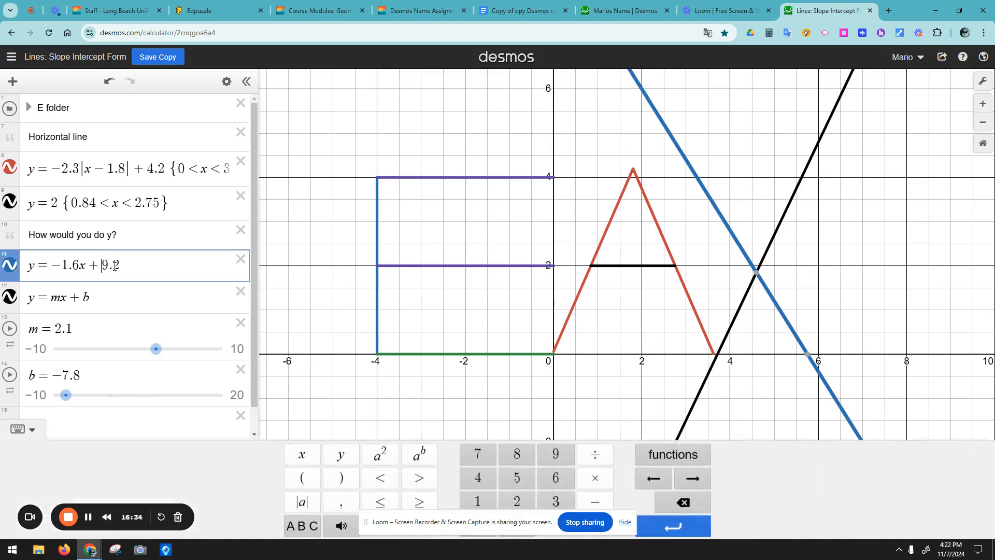
drag(120, 265, 104, 264)
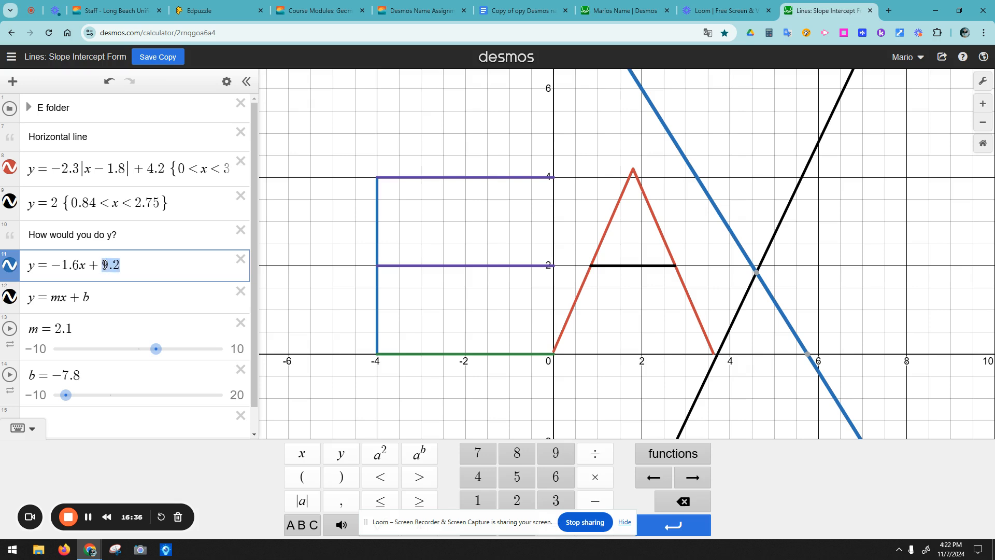
text(12)
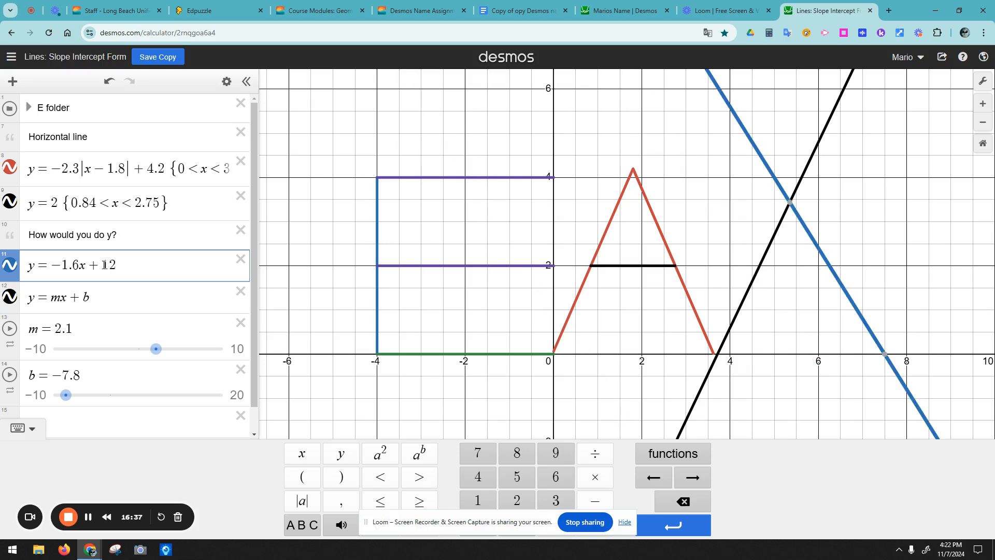
key(BackSpace)
key(BackSpace)
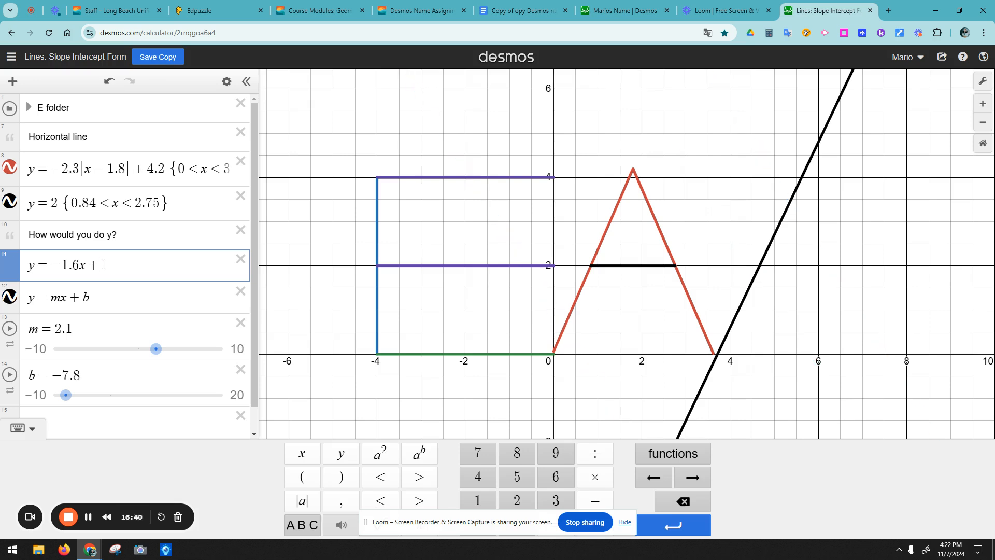
text(11)
key(BackSpace)
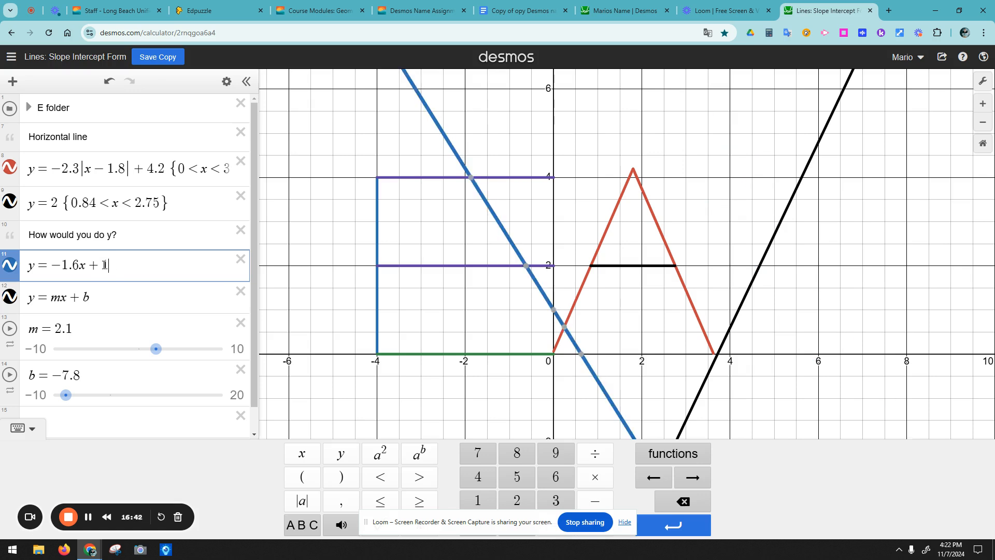
text(0)
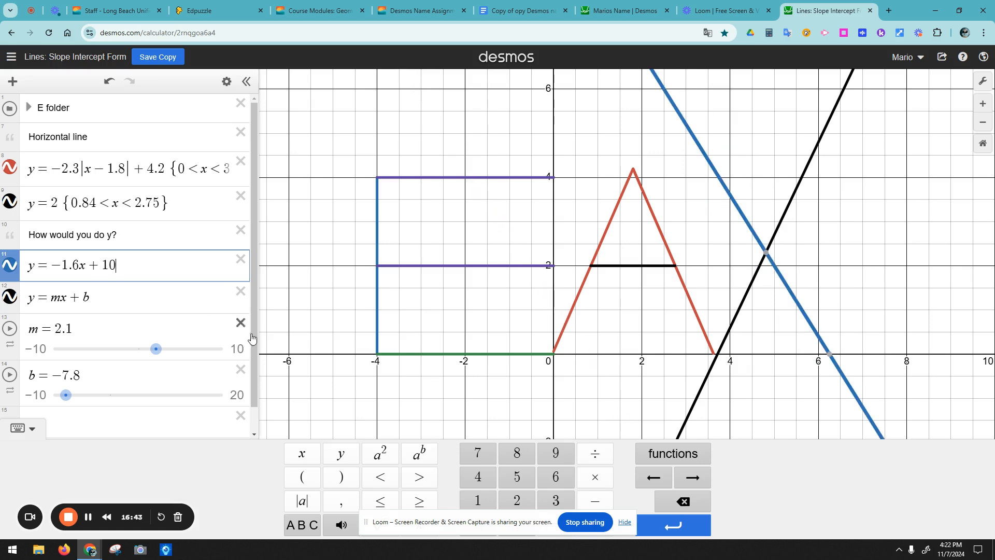
click(758, 272)
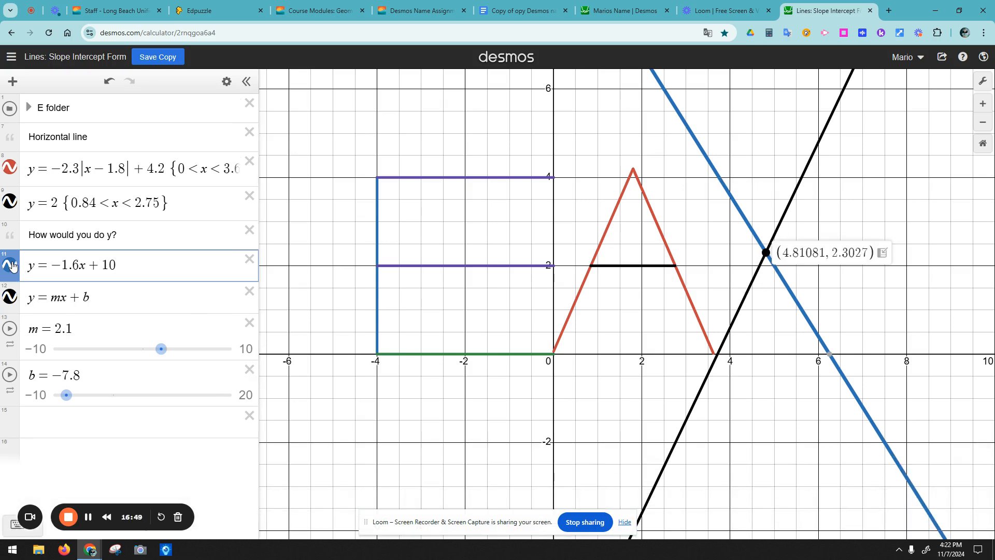
Step: Make the y = mx + b line blue and pin the two lines' intersection point
click(10, 296)
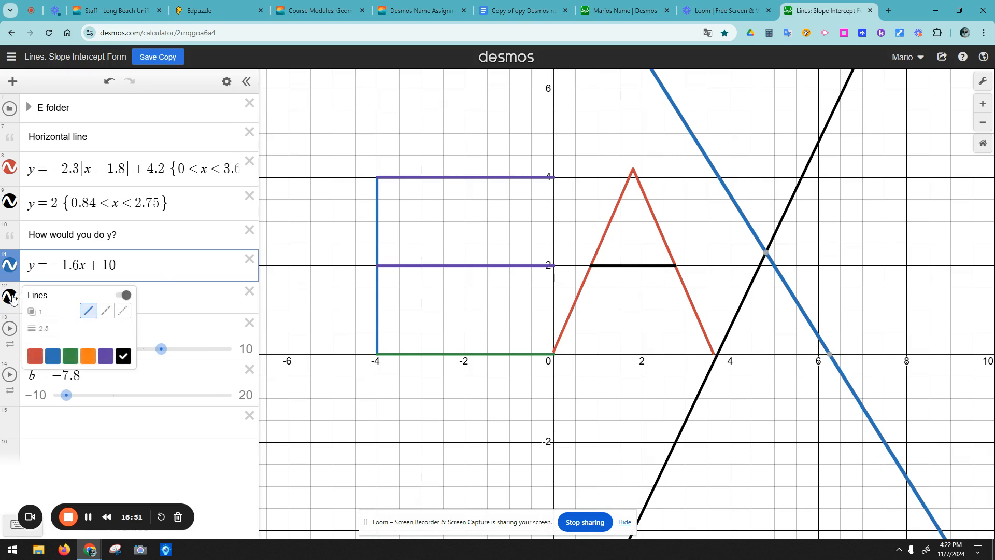
click(53, 356)
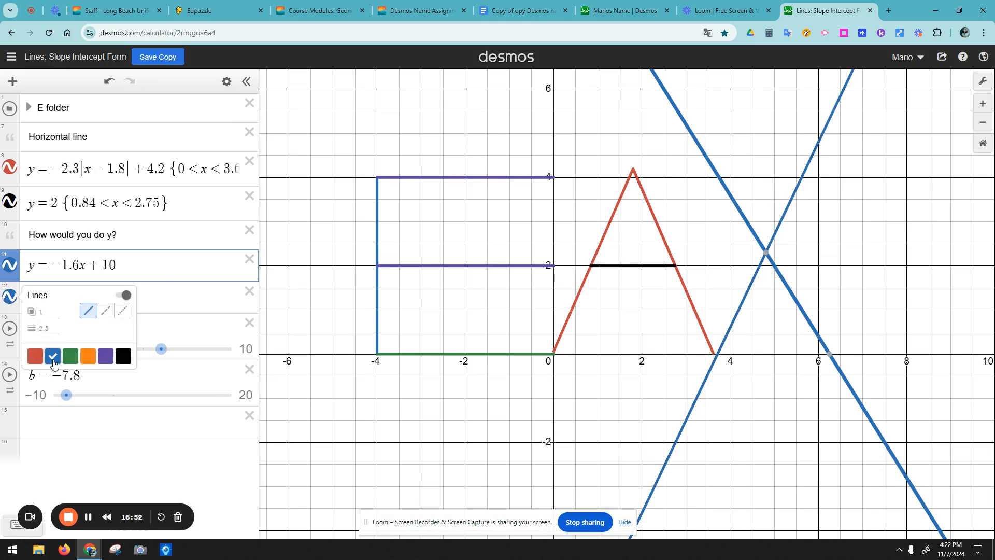
click(837, 529)
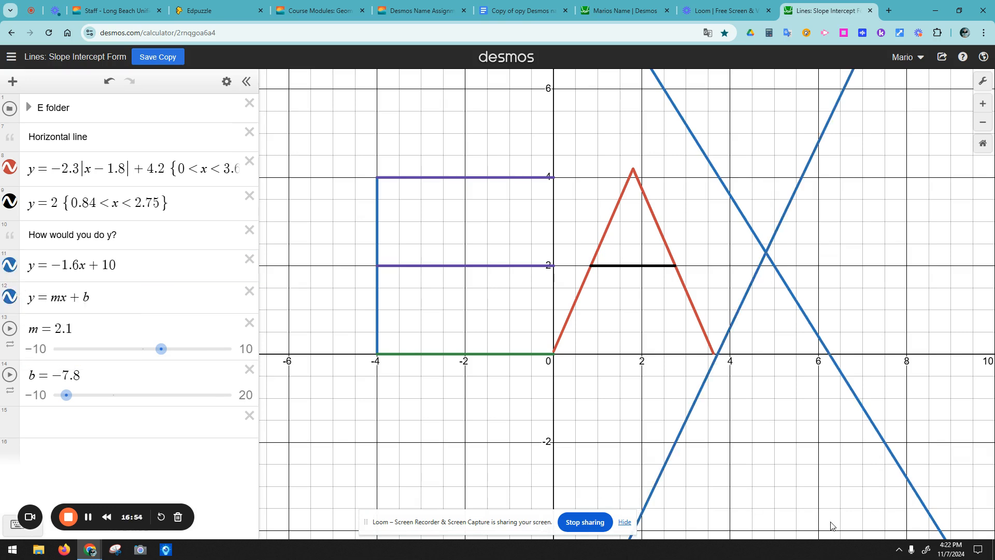
click(720, 177)
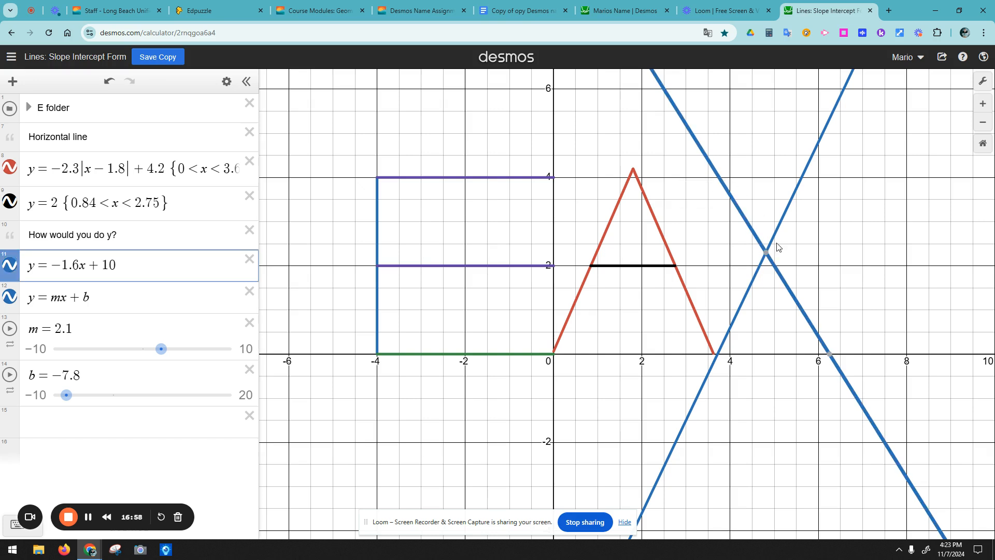
click(766, 253)
click(719, 357)
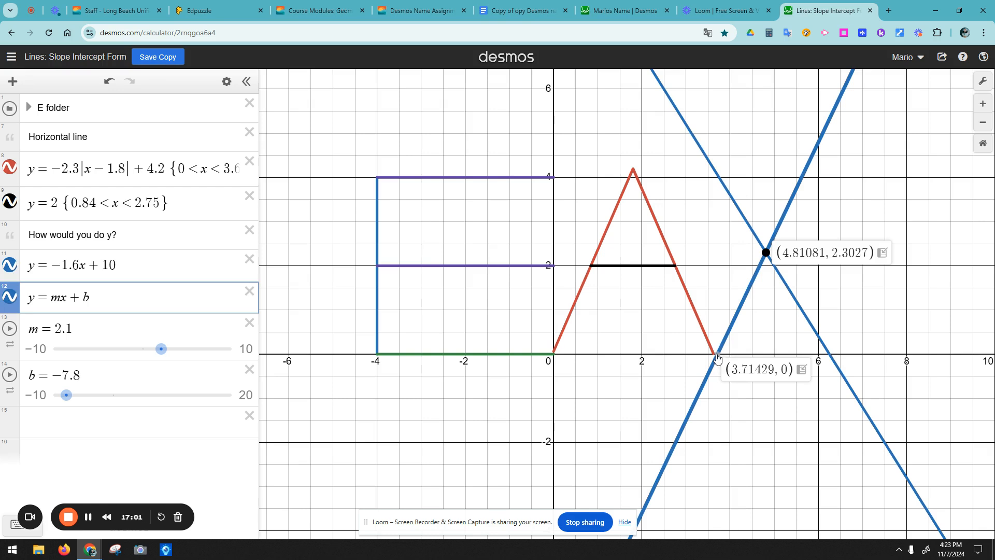
mouse_move(767, 258)
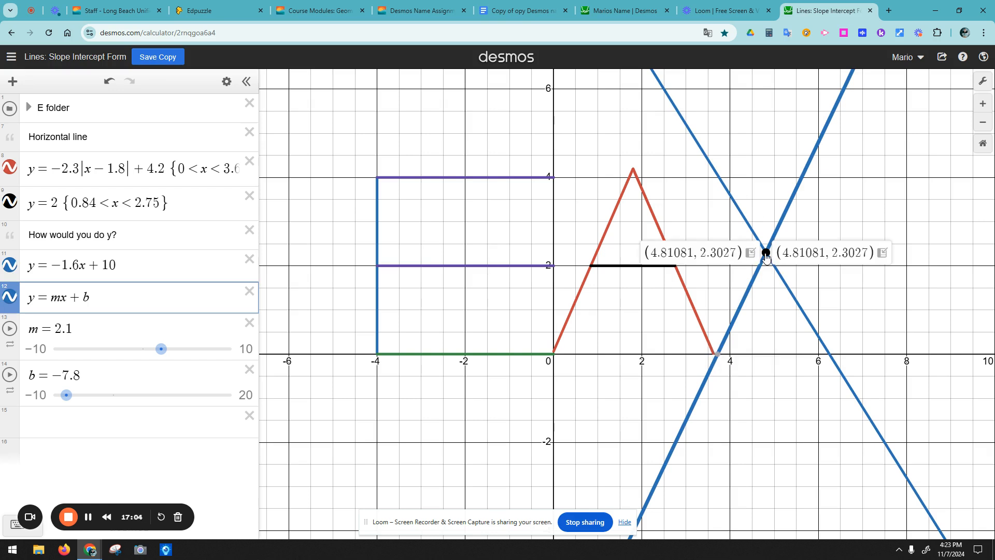
click(718, 180)
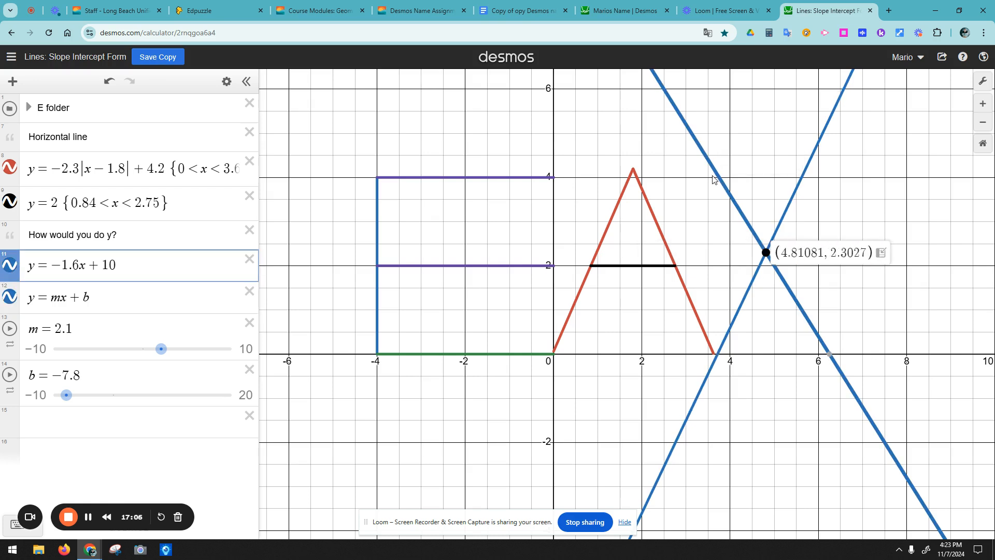
Step: Make the y = −1.6x + 10 line green and re-mark the intersection point
click(9, 266)
click(9, 266)
click(8, 268)
click(8, 267)
click(8, 268)
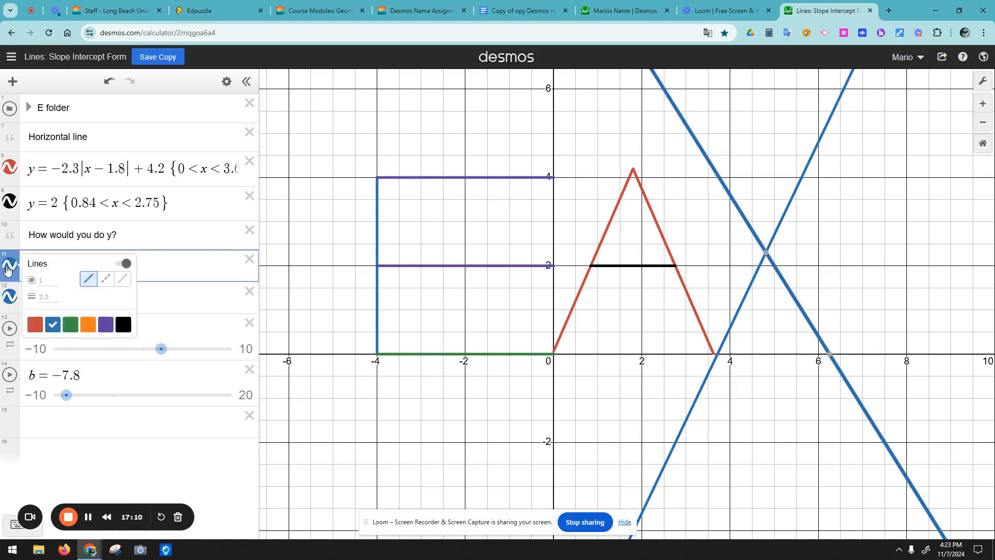
click(70, 325)
click(409, 347)
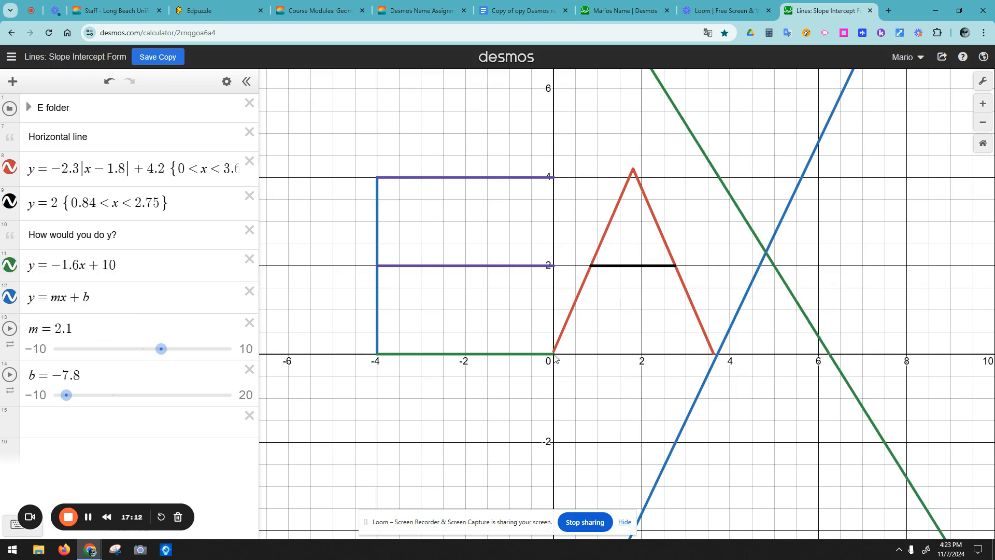
click(767, 253)
click(767, 254)
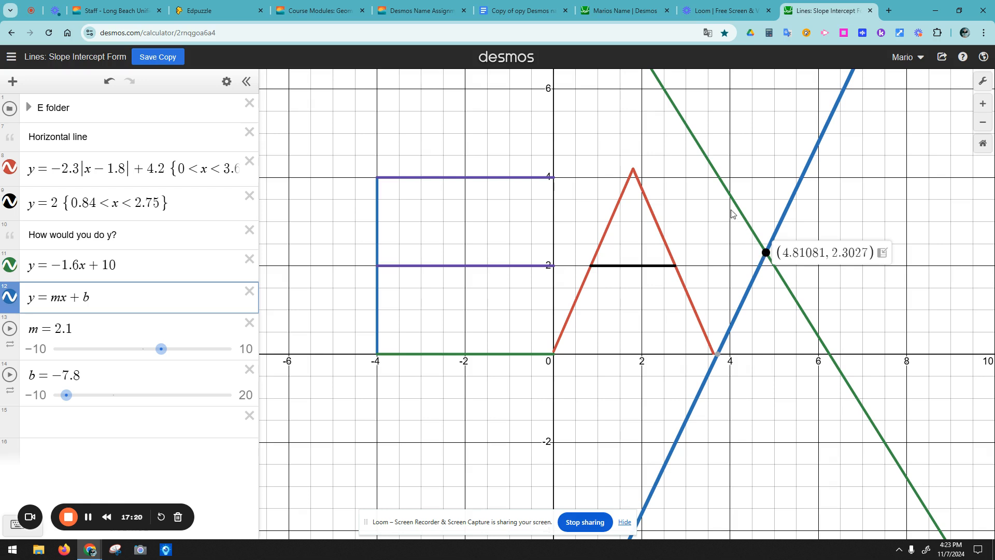
click(721, 181)
mouse_move(721, 178)
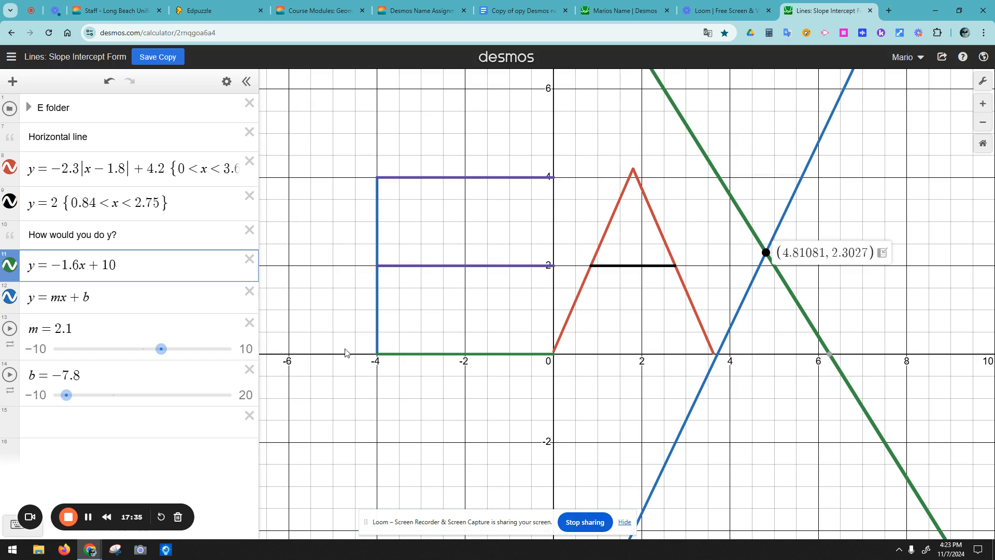
Step: Add the restriction {3.75 < x < 4.8} to y = −1.6x + 10, forming a short green arm
click(141, 263)
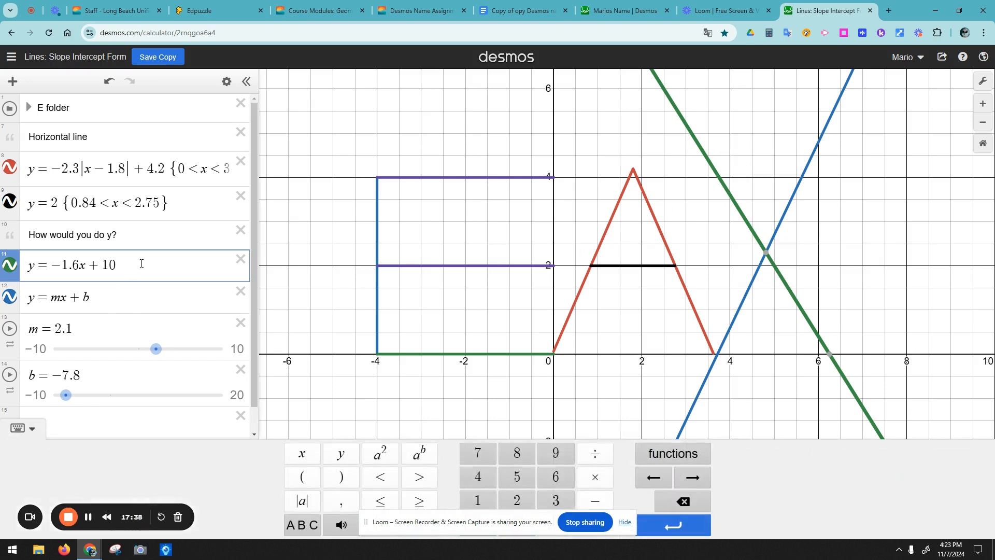
text(3.)
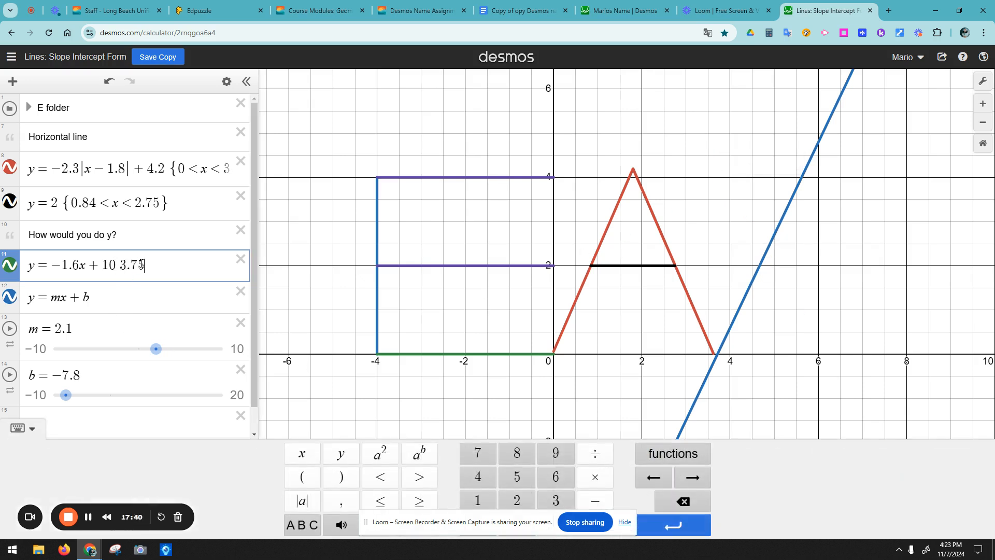
text(75 < x < 4.8})
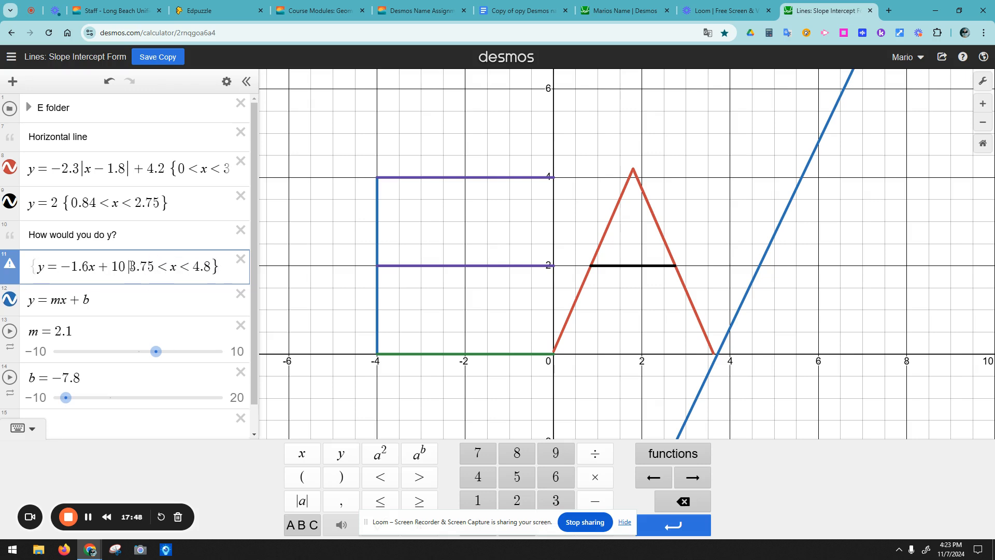
click(131, 266)
text({)
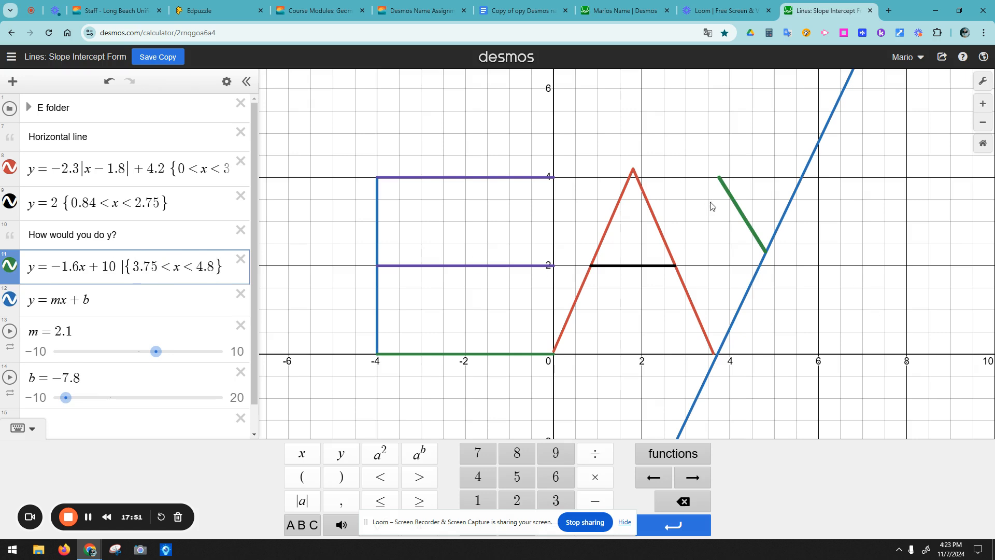
click(719, 352)
drag(720, 353, 717, 354)
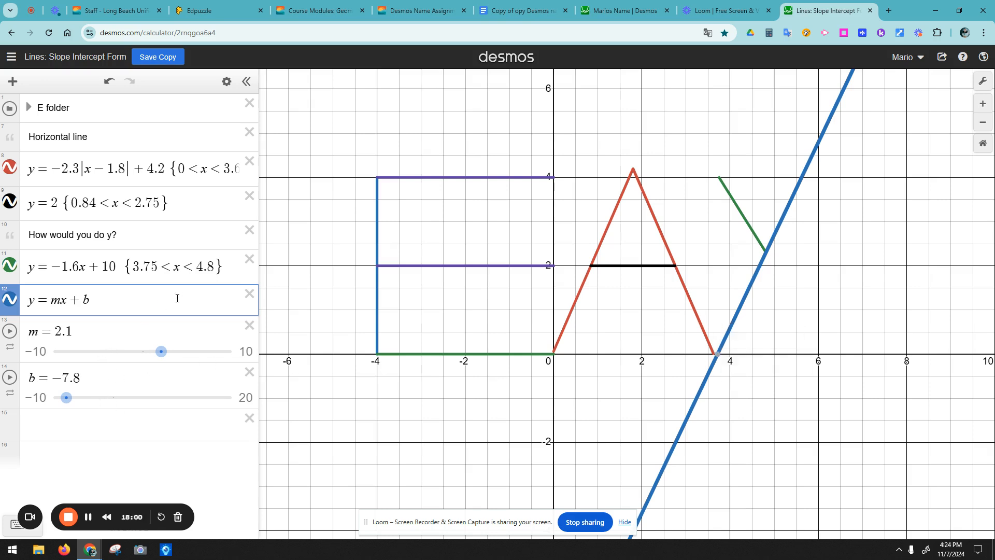
Step: Append the restriction {0 < y < 4} to the blue y = mx + b equation
click(137, 306)
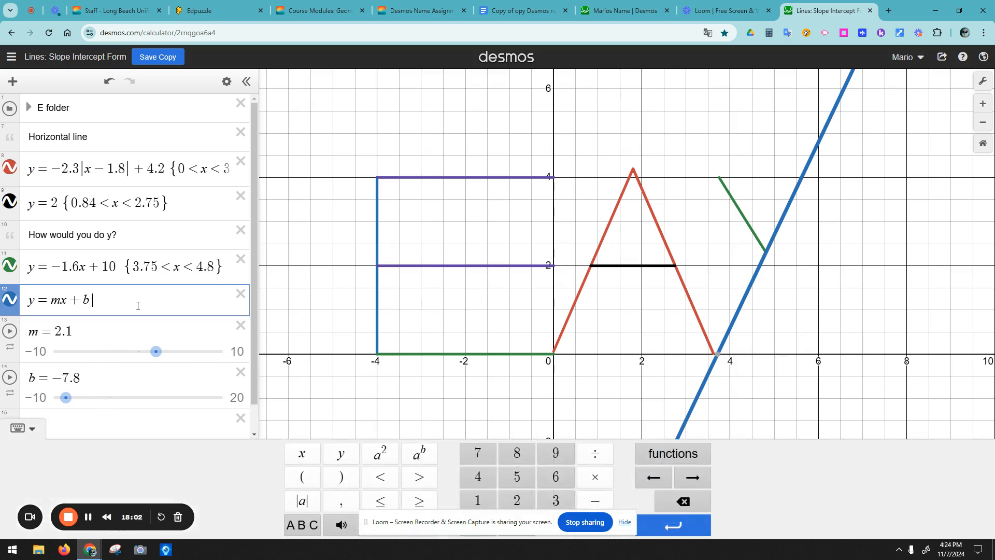
text({)
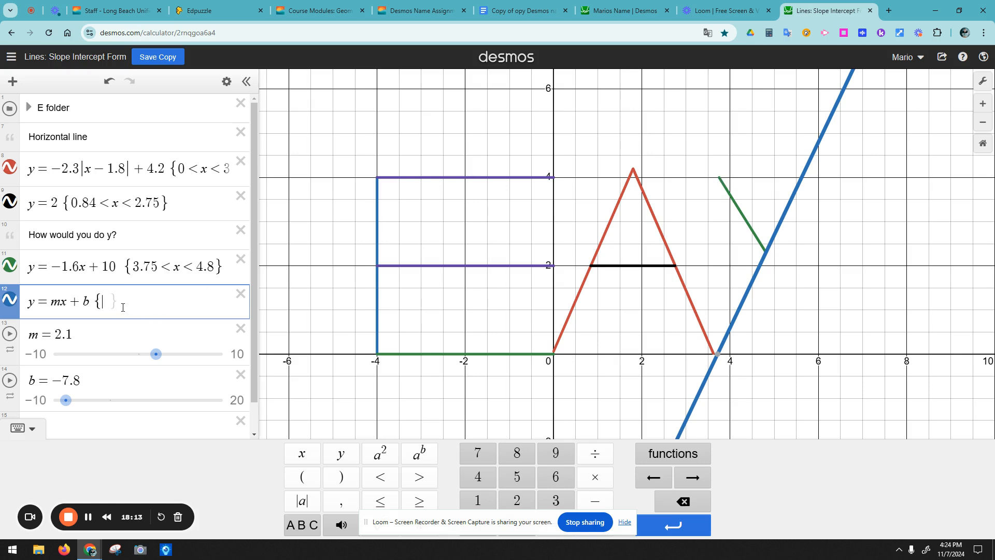
text(<)
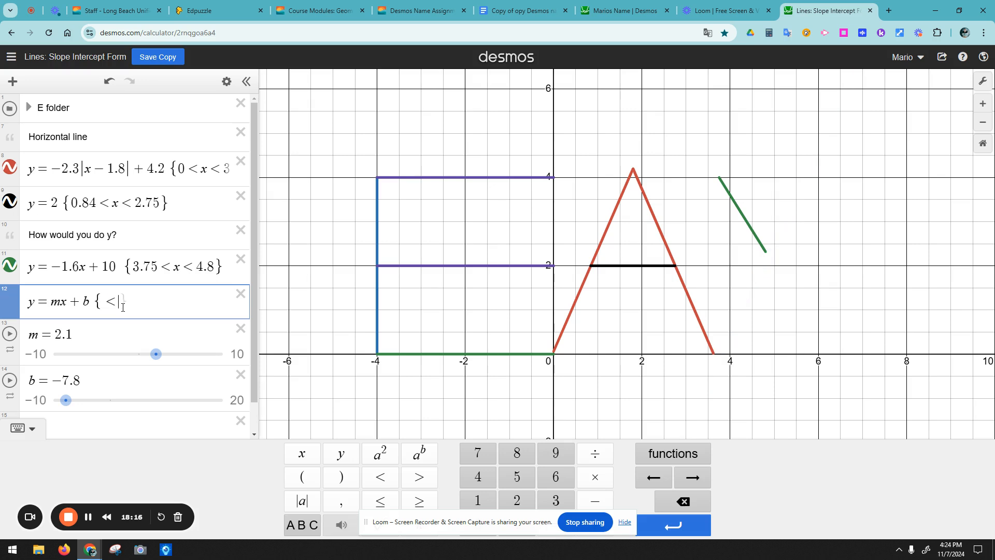
text(y<40)
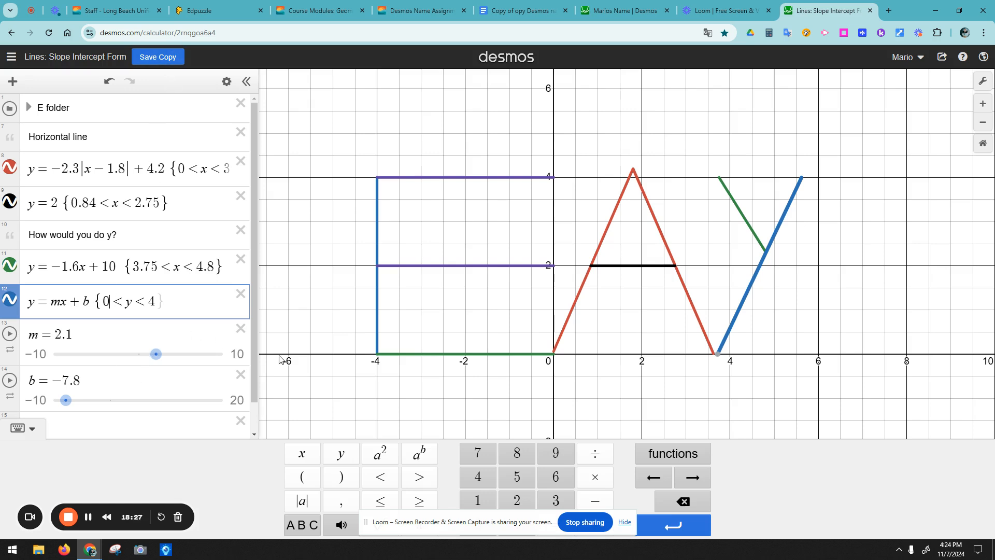
click(87, 517)
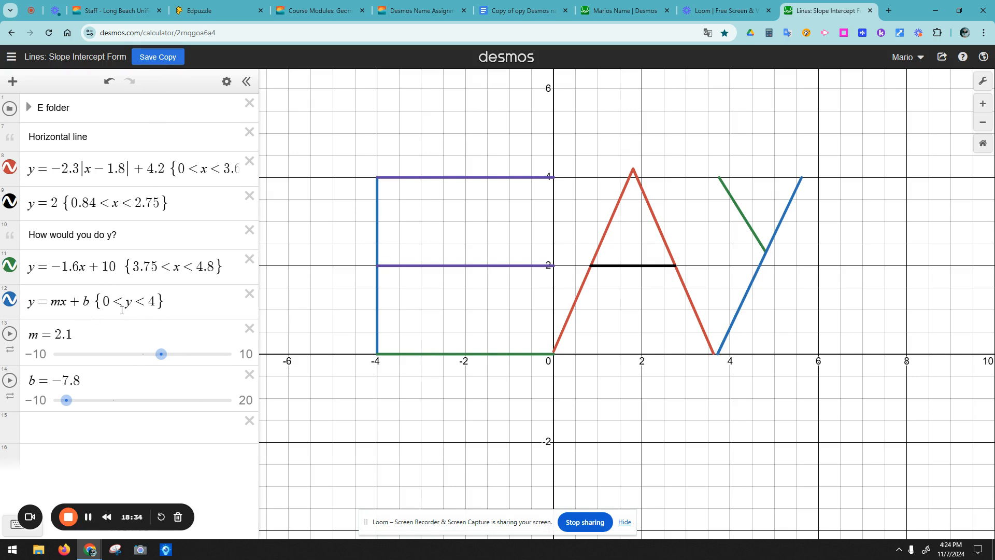
drag(71, 336, 58, 339)
key(ctrl+c)
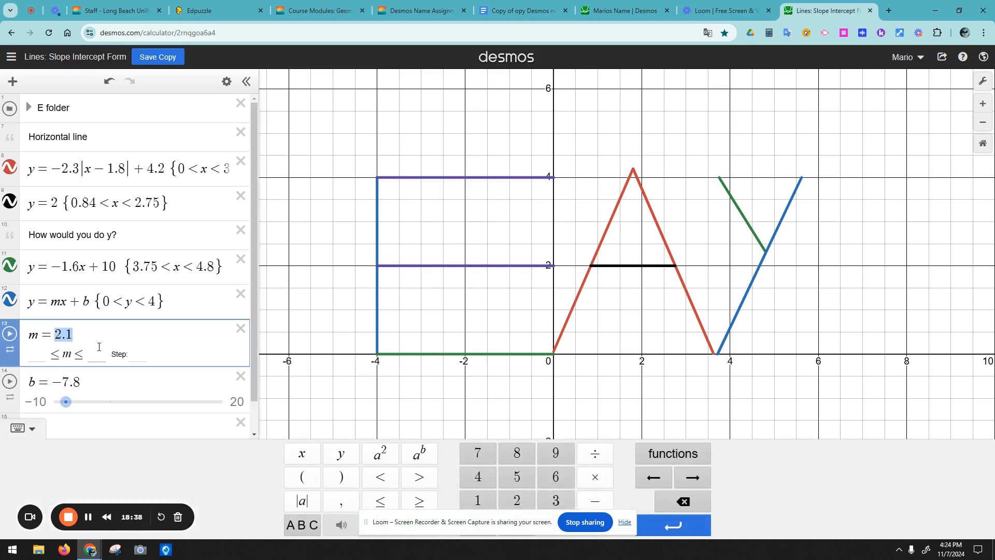
Step: Substitute 2.1 for m and −7.8 for b in the blue line, then delete both sliders
drag(58, 304, 52, 303)
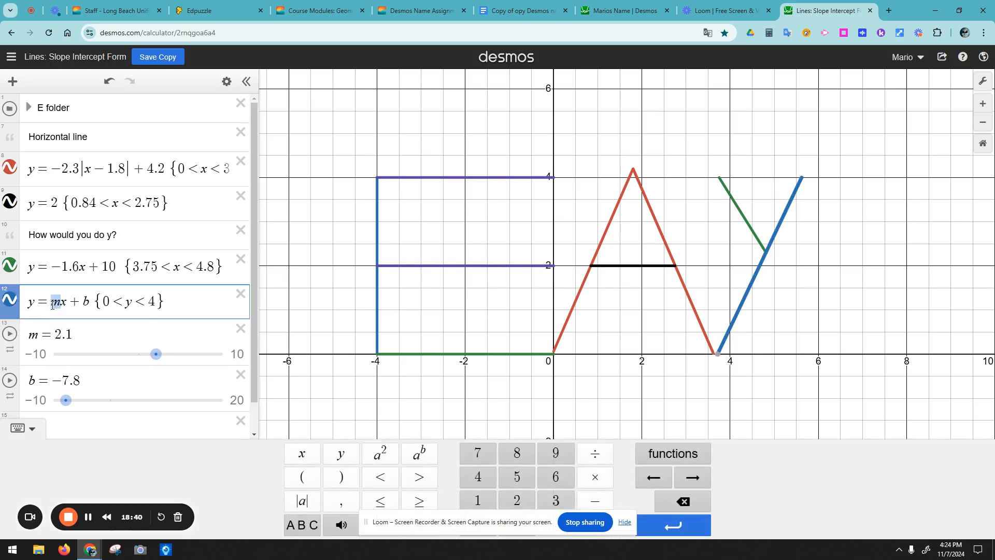
key(ctrl+v)
drag(81, 381, 53, 363)
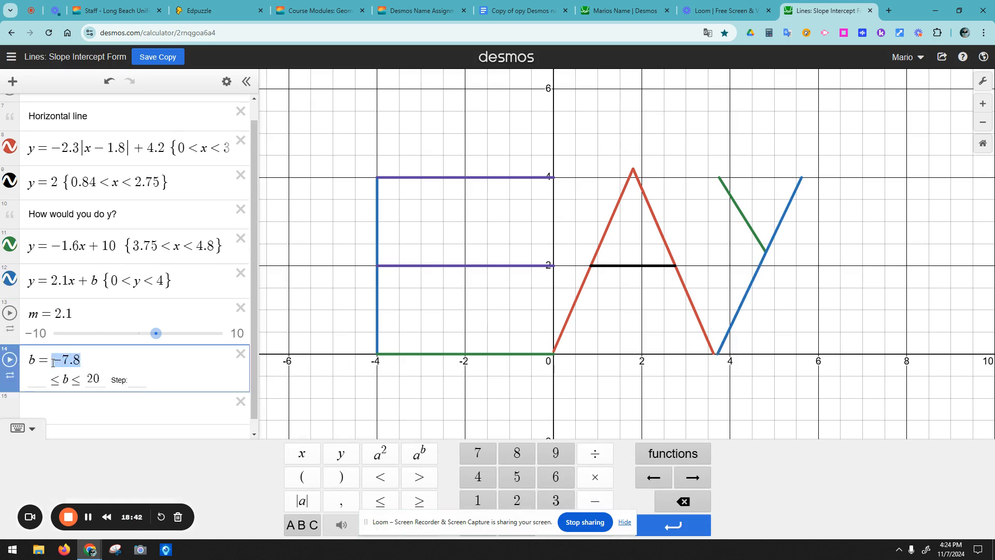
click(100, 283)
double_click(94, 295)
text(−7.8)
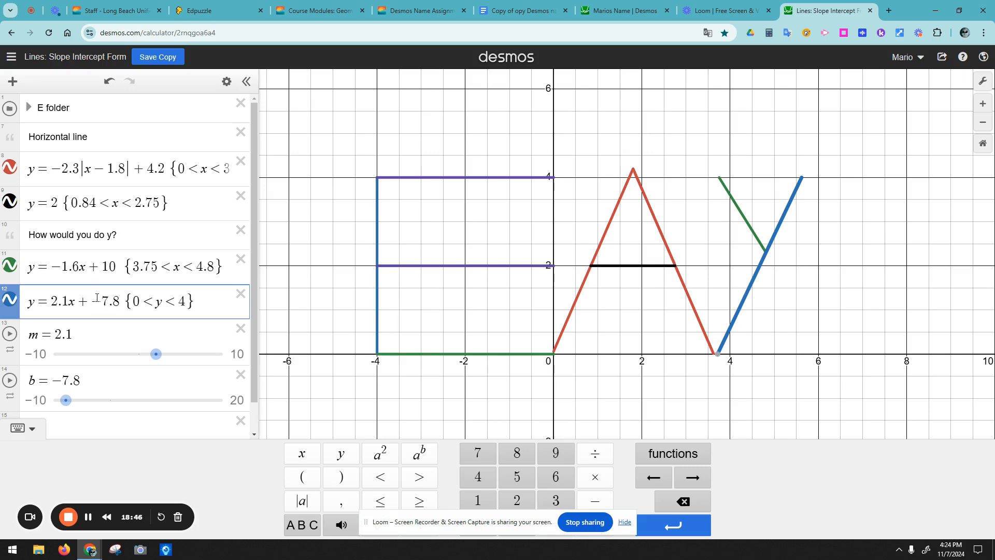
click(240, 328)
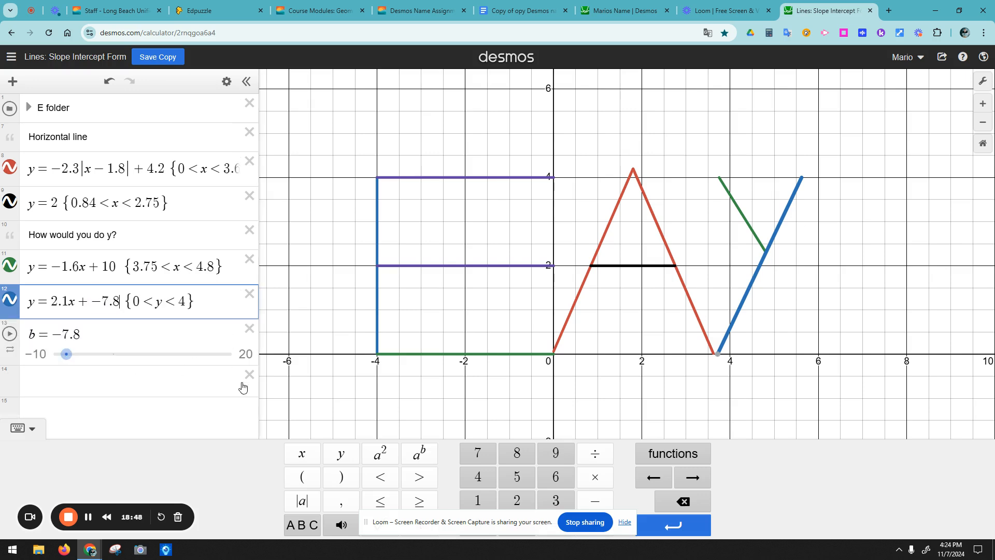
click(249, 328)
click(199, 382)
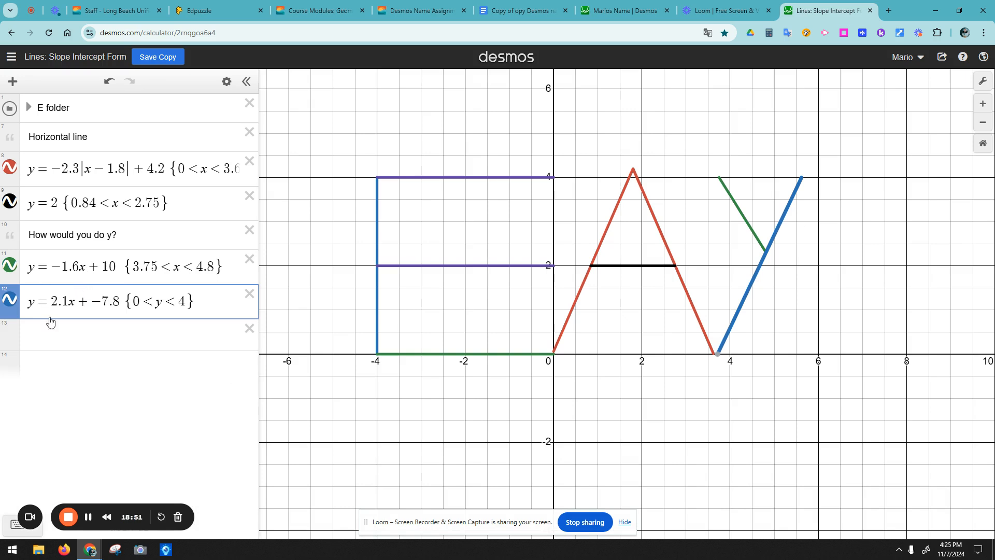
Step: Add a 'Letter y' folder above the Y note holding y = −1.6x + 10 and y = 2.1x + −7.8
click(12, 82)
click(36, 176)
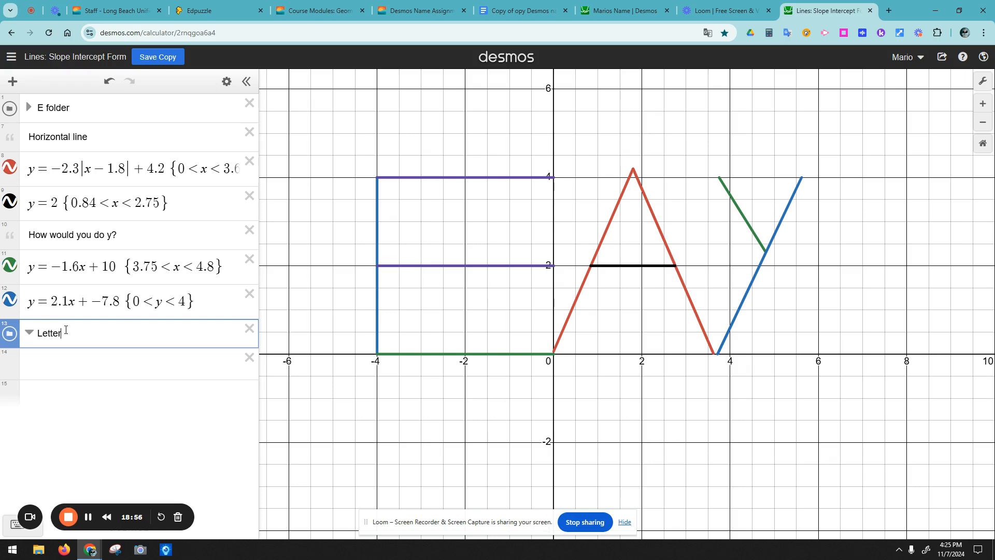
click(53, 390)
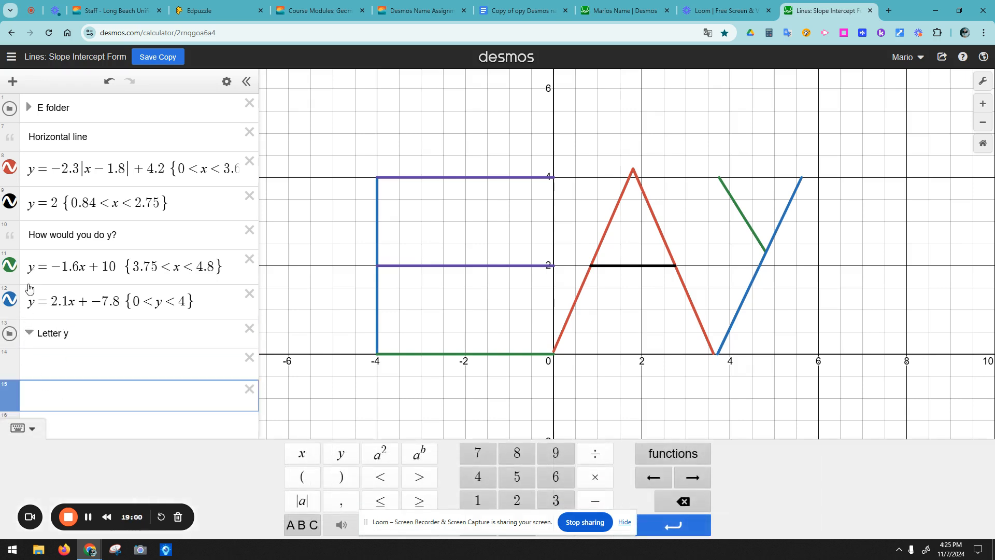
drag(23, 324, 21, 231)
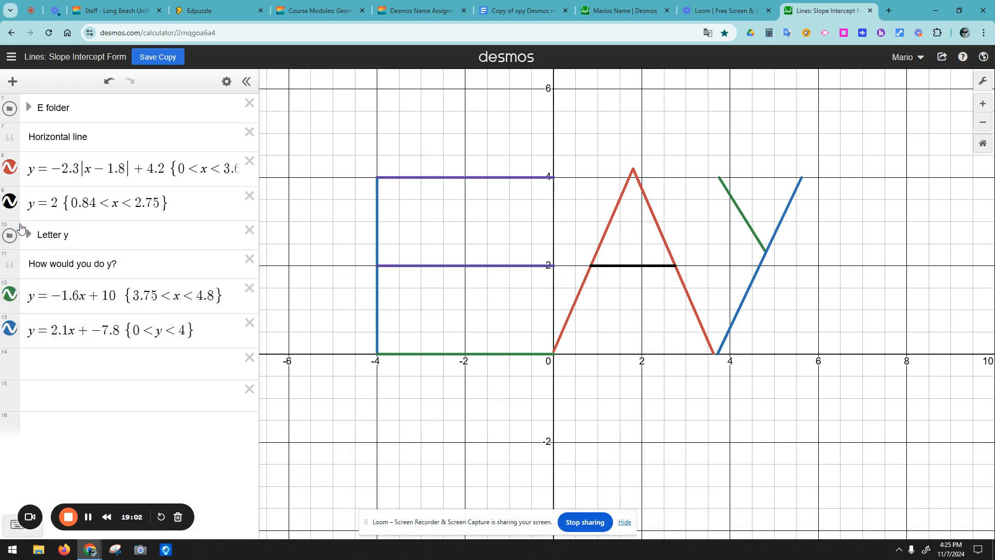
drag(17, 293, 21, 251)
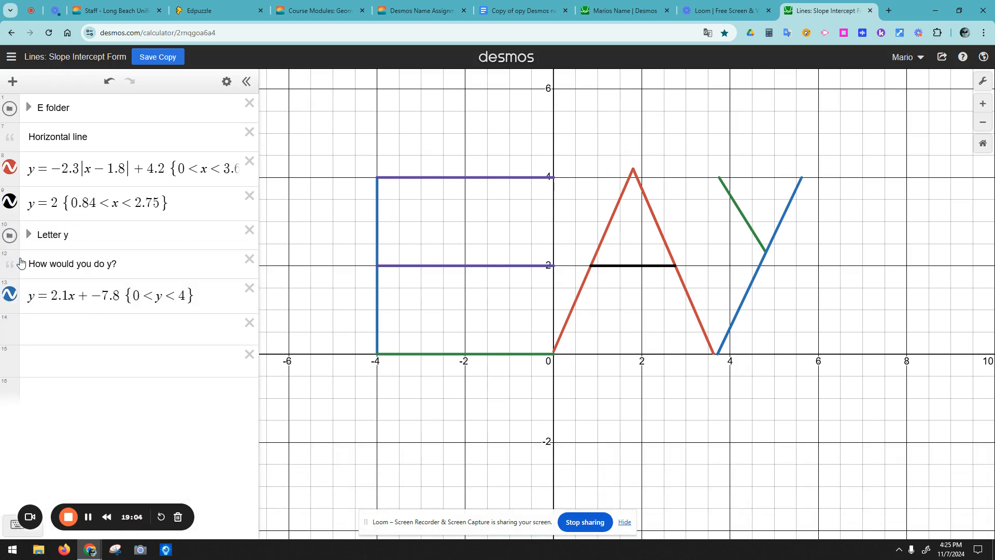
click(28, 236)
drag(15, 331, 16, 288)
Step: Check the Letter y and E folder contents, collapse both, and start a blank expression
click(29, 236)
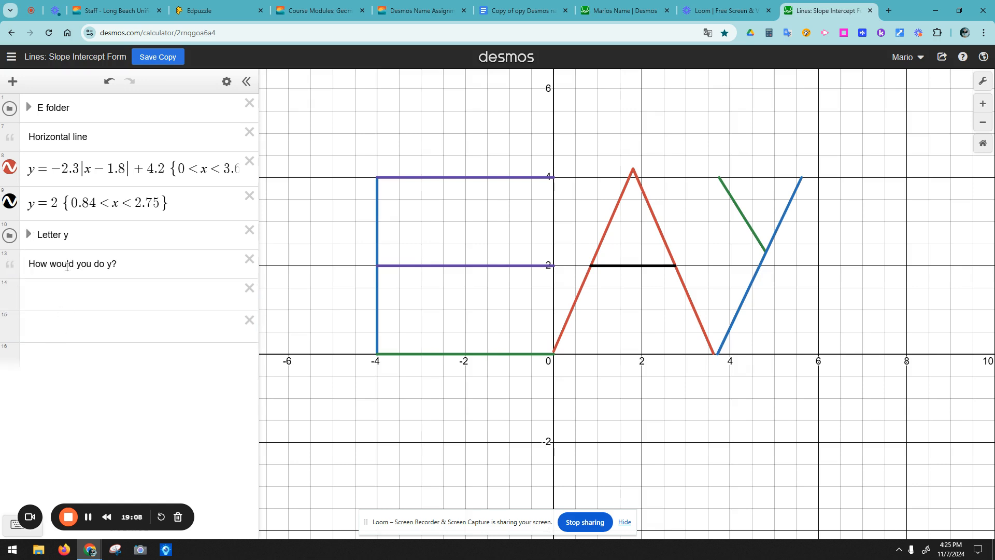
click(28, 234)
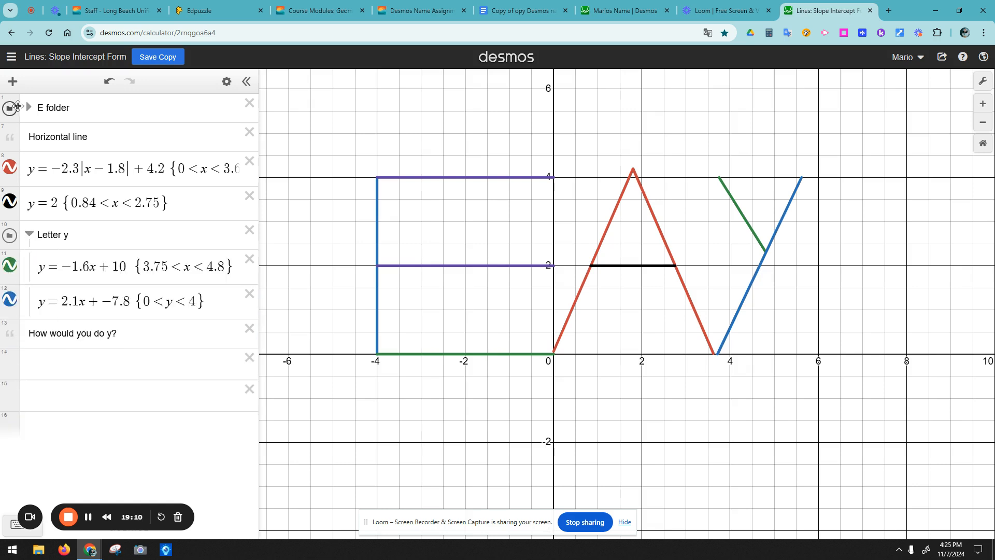
click(28, 107)
scroll(80, 337, down, 2)
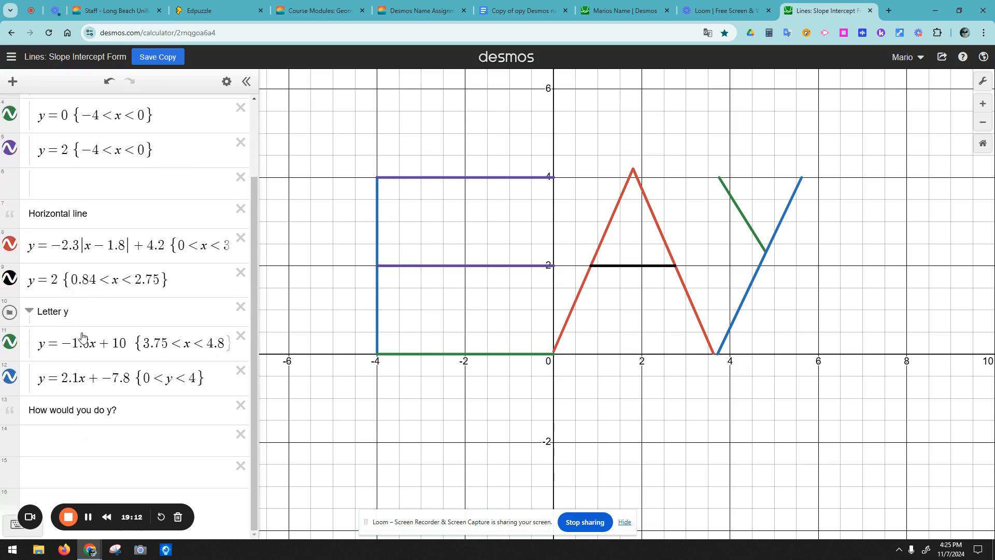
scroll(78, 321, up, 2)
click(30, 108)
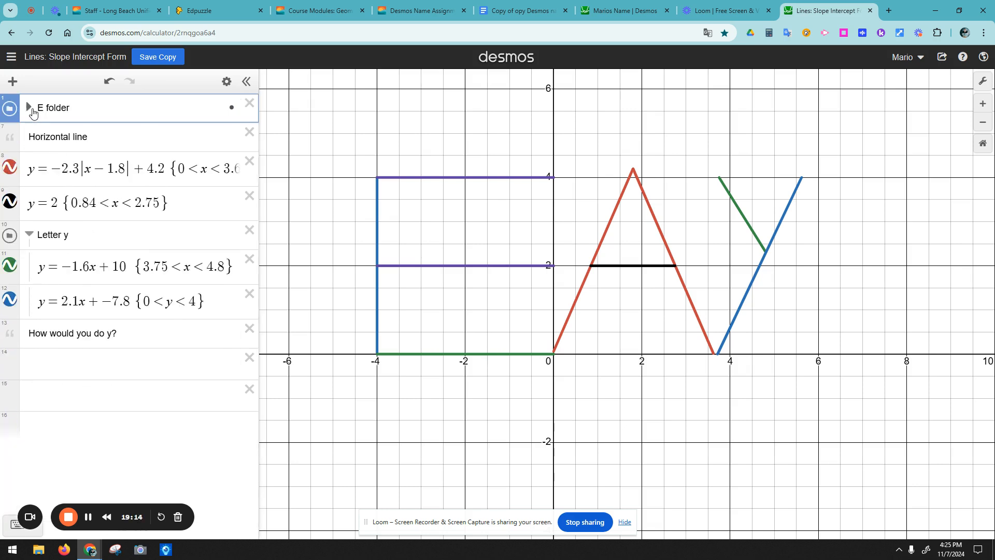
click(29, 234)
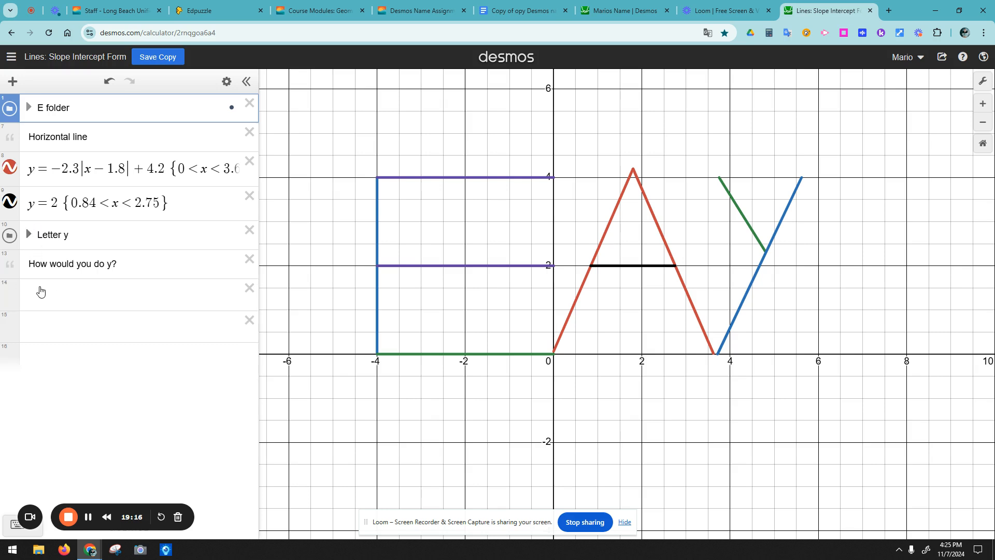
click(44, 290)
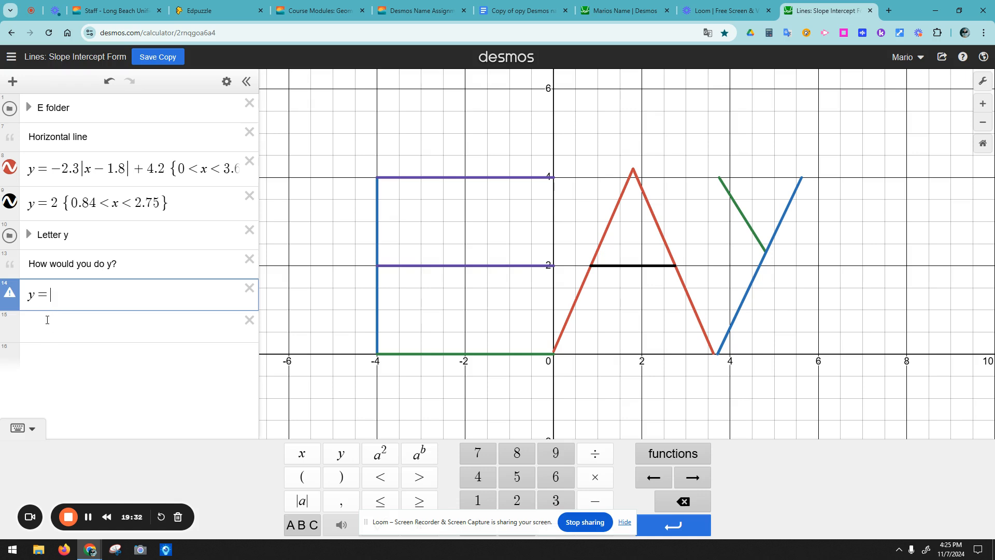
Step: Enter y = a(x−h)² + k in row 14 and add sliders for a, h and k
text(a()
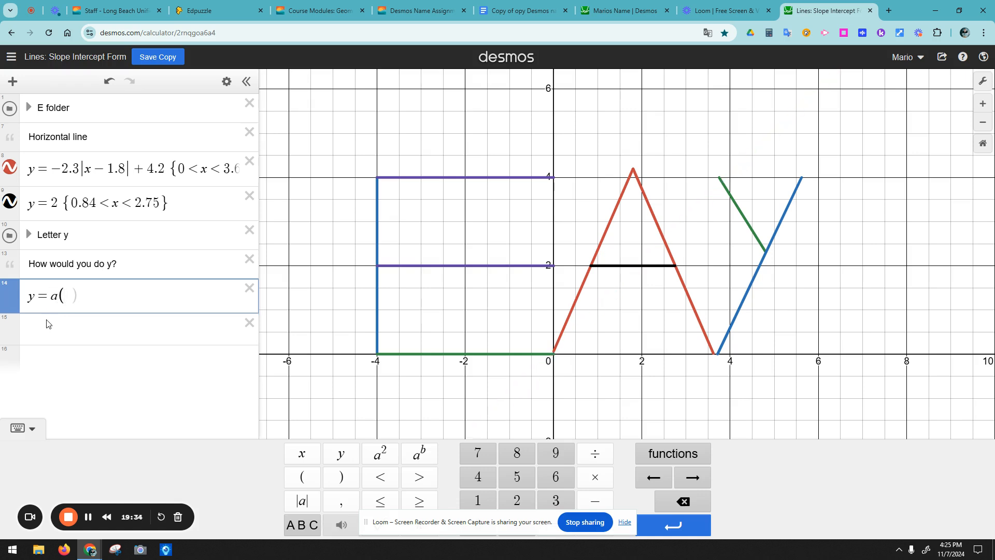
text(x-h))
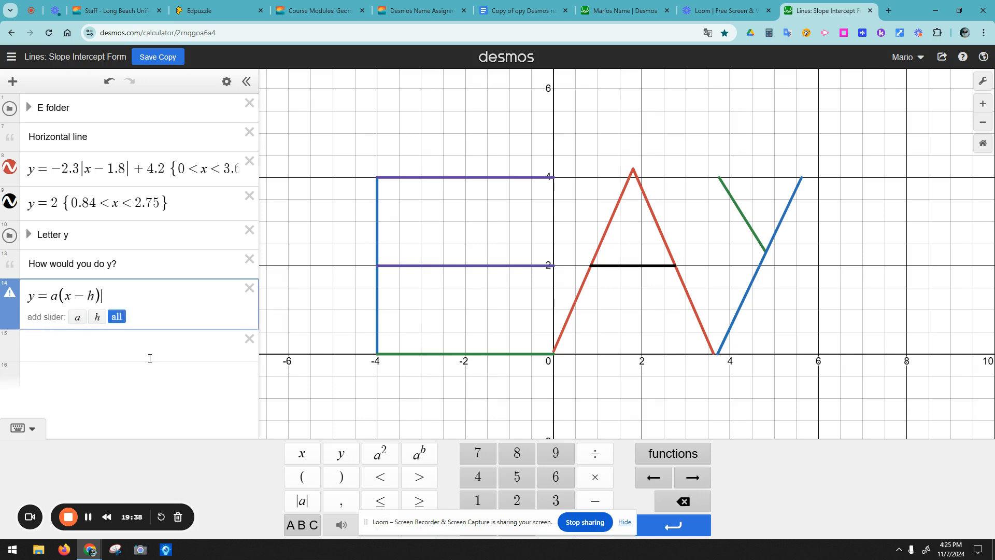
click(376, 456)
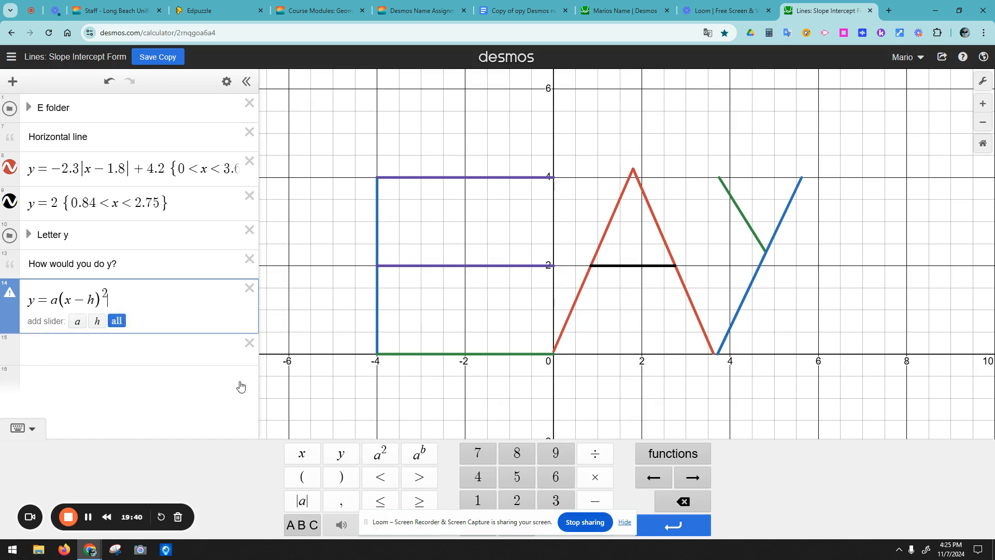
text(+ k)
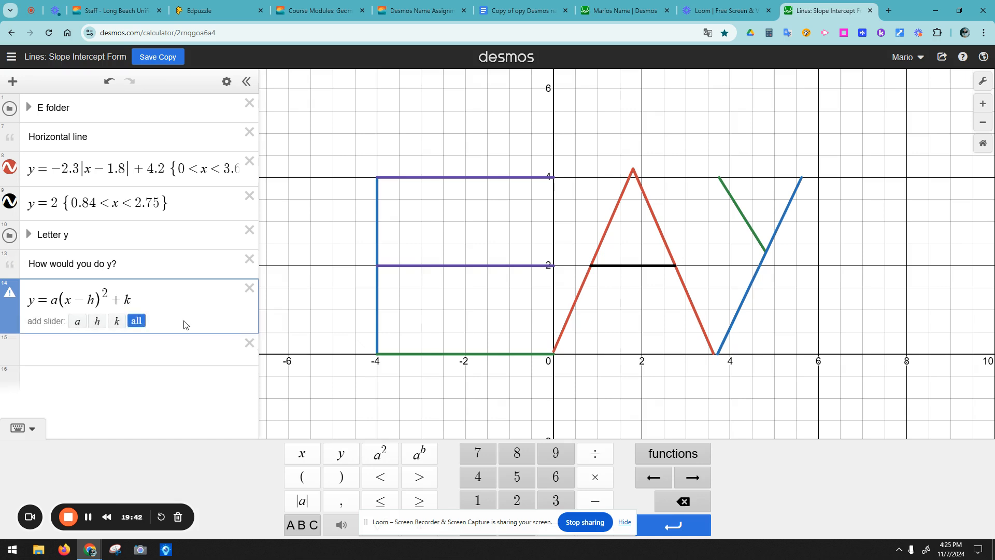
click(137, 321)
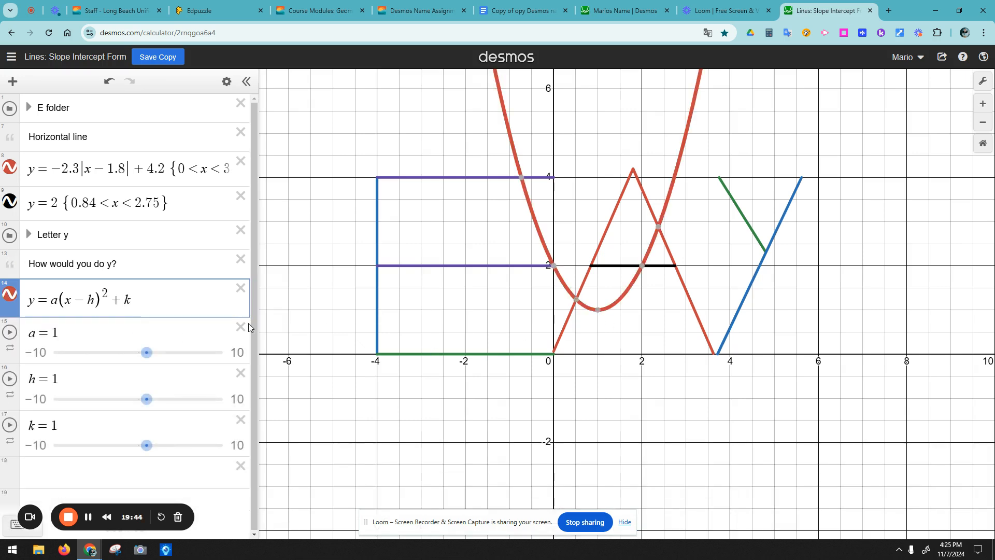
Step: Drag the sliders to a = −1.9, h = 6.6, k = 4, then hide the parabola
drag(147, 352, 129, 354)
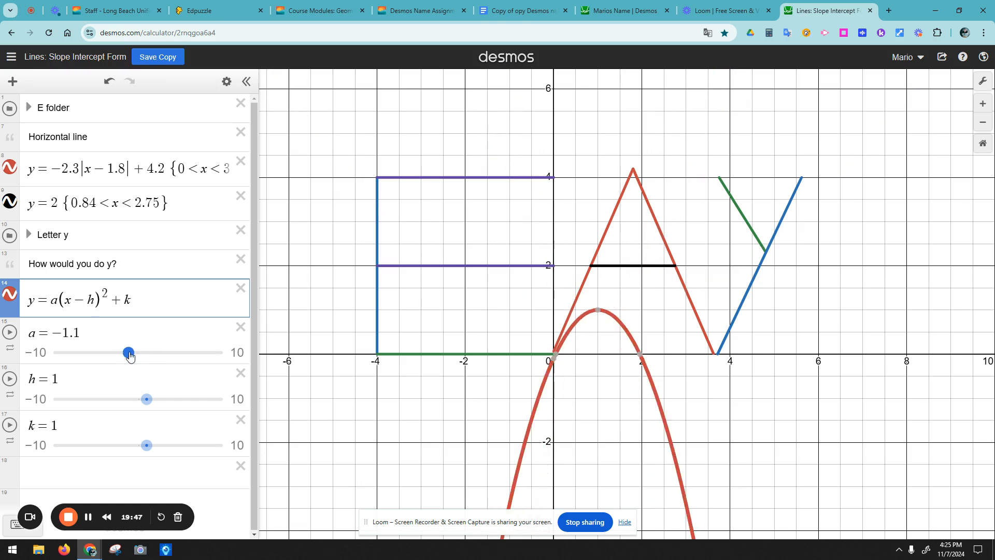
mouse_move(147, 399)
mouse_down()
mouse_move(123, 401)
mouse_move(142, 400)
mouse_up()
drag(146, 446, 180, 444)
drag(128, 352, 104, 368)
drag(142, 399, 191, 400)
drag(108, 352, 124, 361)
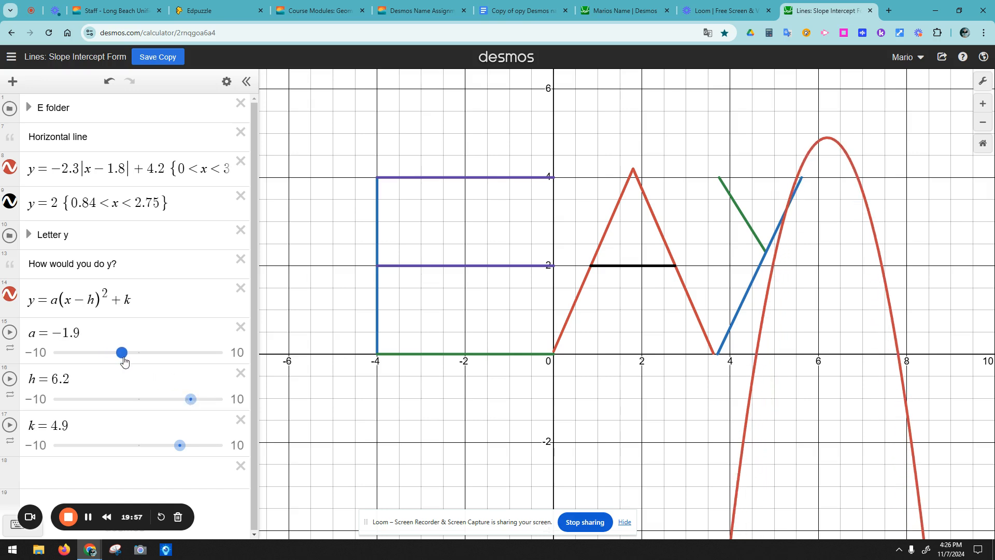
click(181, 443)
drag(191, 333, 198, 352)
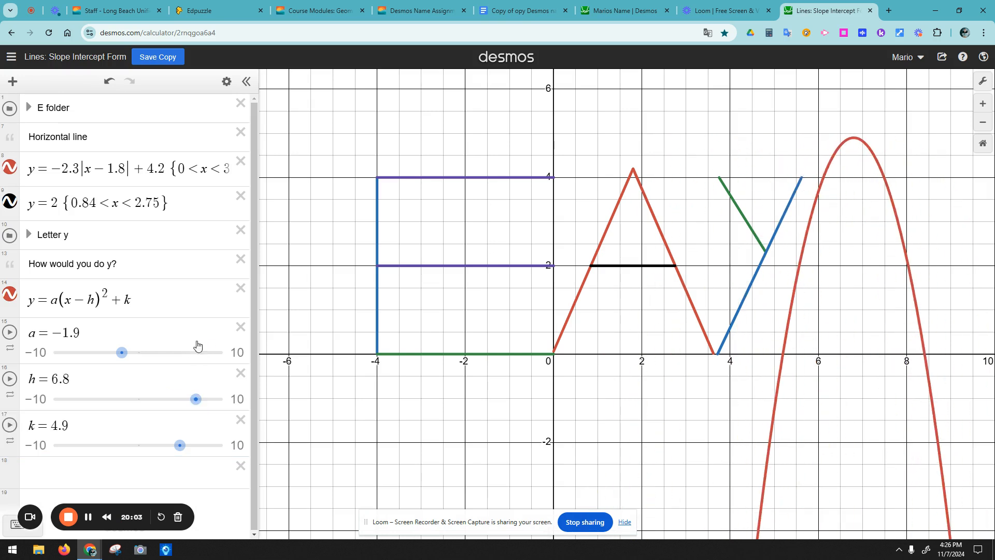
drag(181, 445, 171, 445)
drag(195, 399, 194, 399)
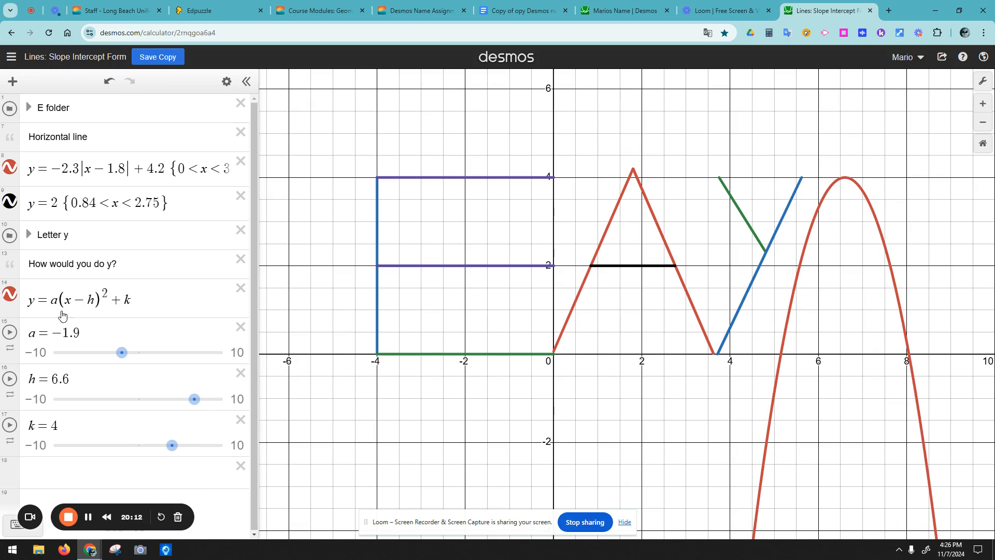
click(12, 303)
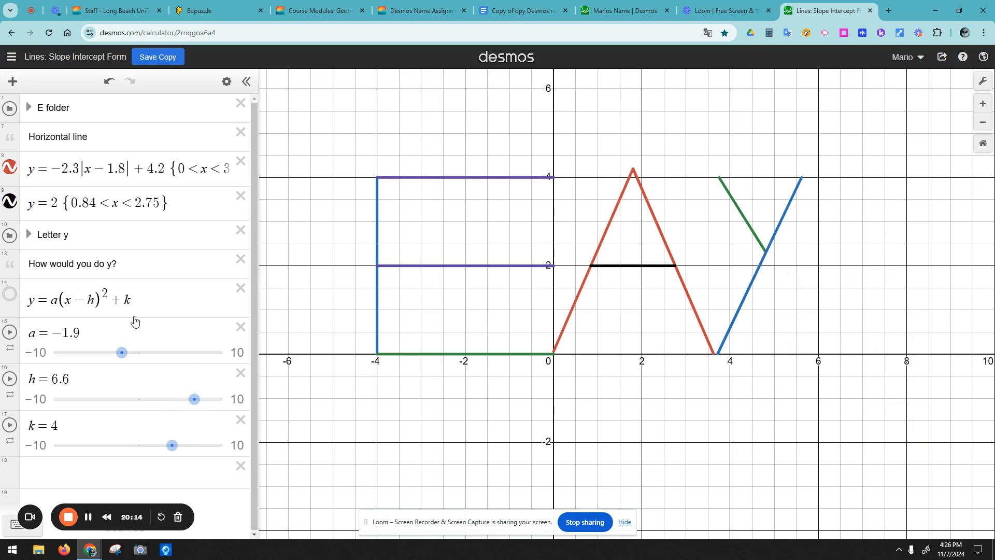
Step: Delete the parabola's a, h and k slider rows
click(240, 327)
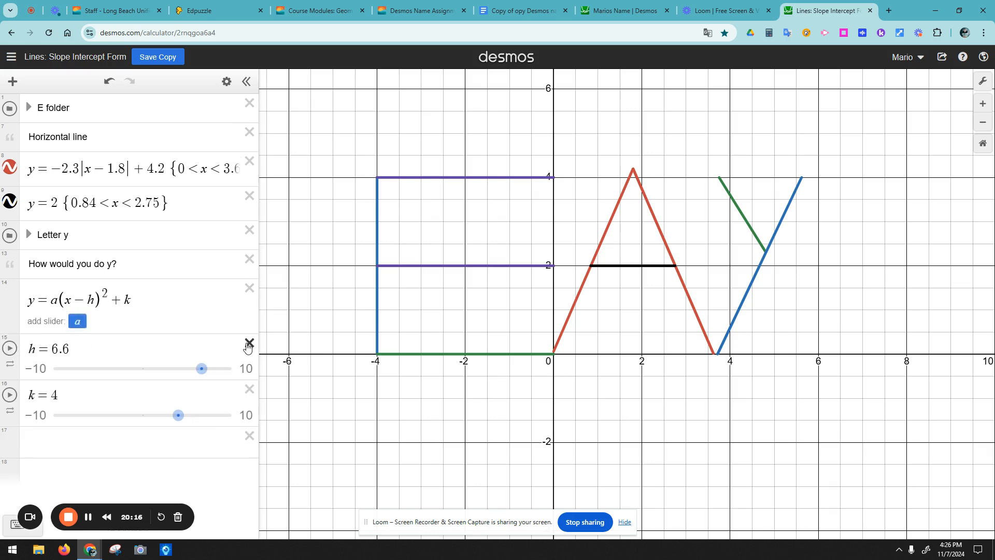
click(248, 344)
click(249, 343)
Step: Enter the circle x² + y² = 5 in a new row
click(177, 358)
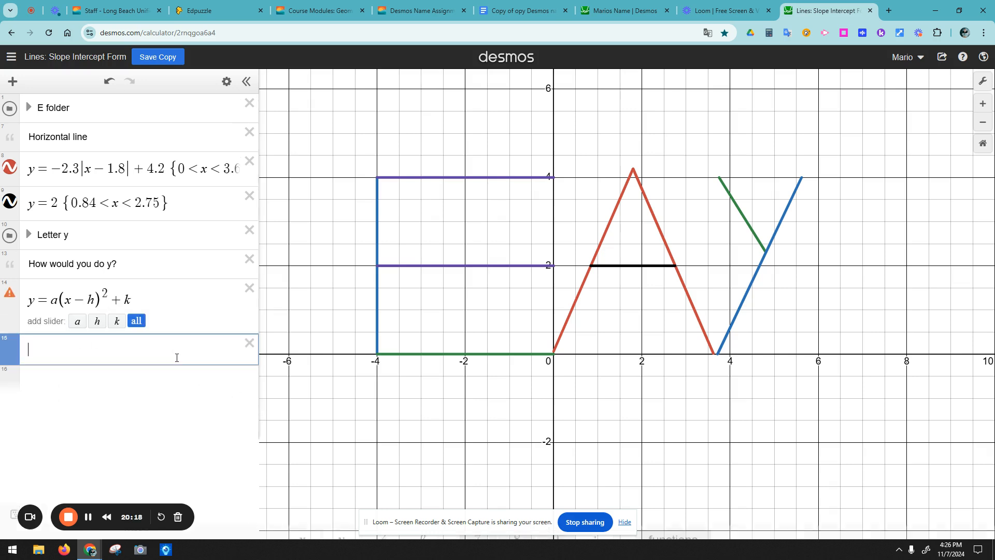
text(x)
key(BackSpace)
text(x)
key(BackSpace)
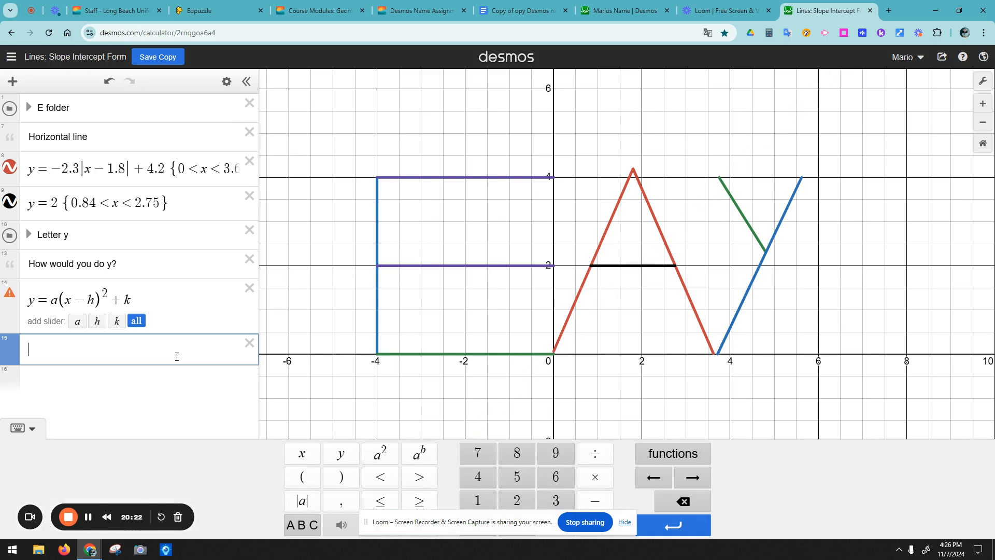
text(x)
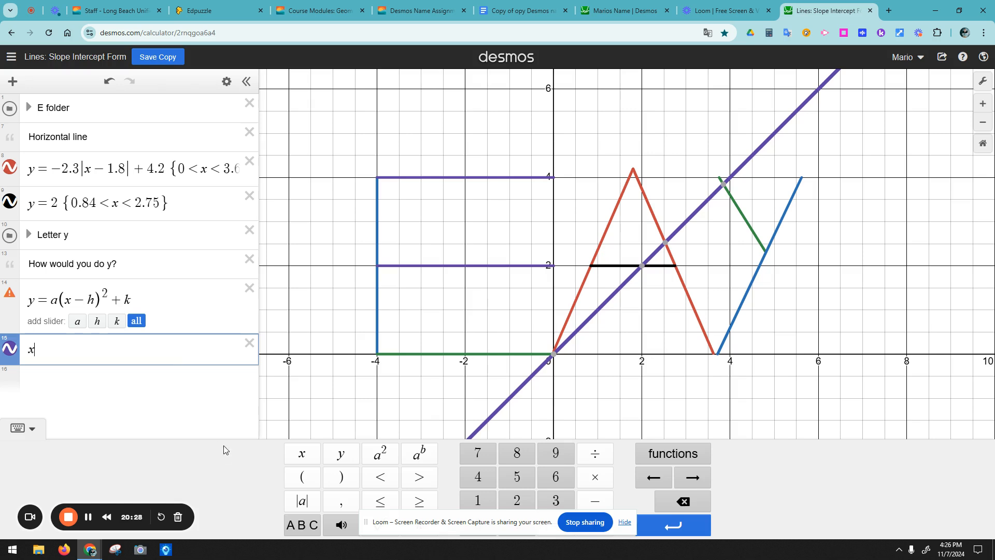
click(380, 453)
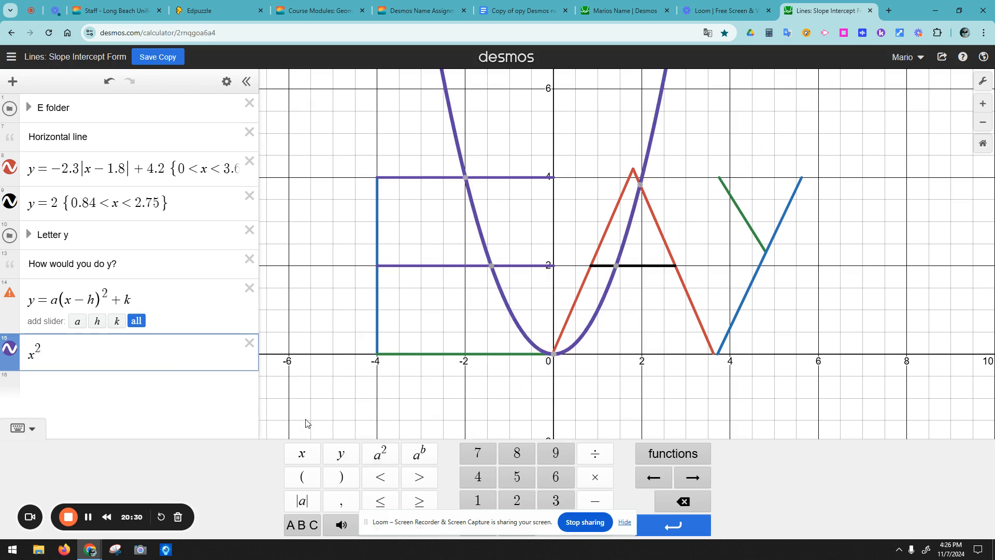
text(+)
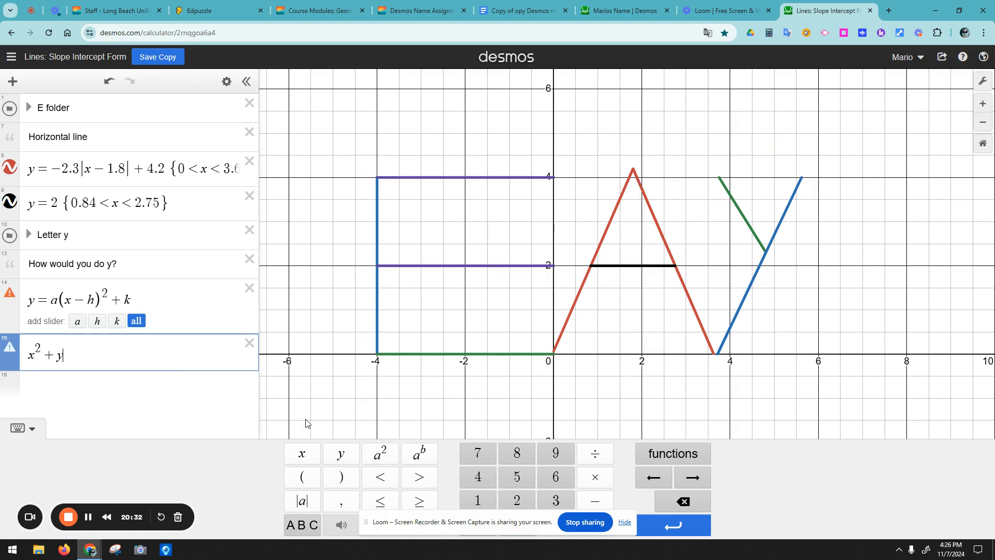
text(y)
click(378, 457)
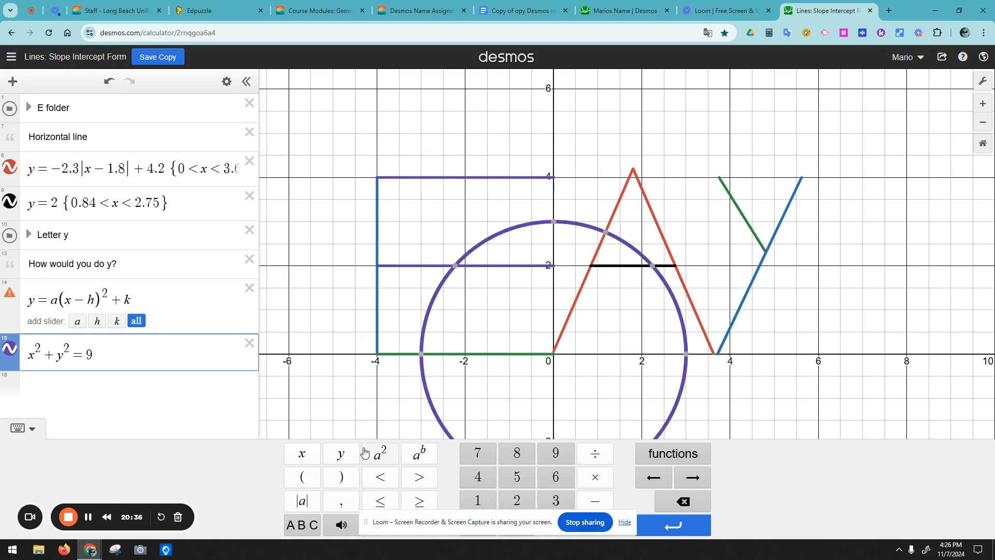
key(BackSpace)
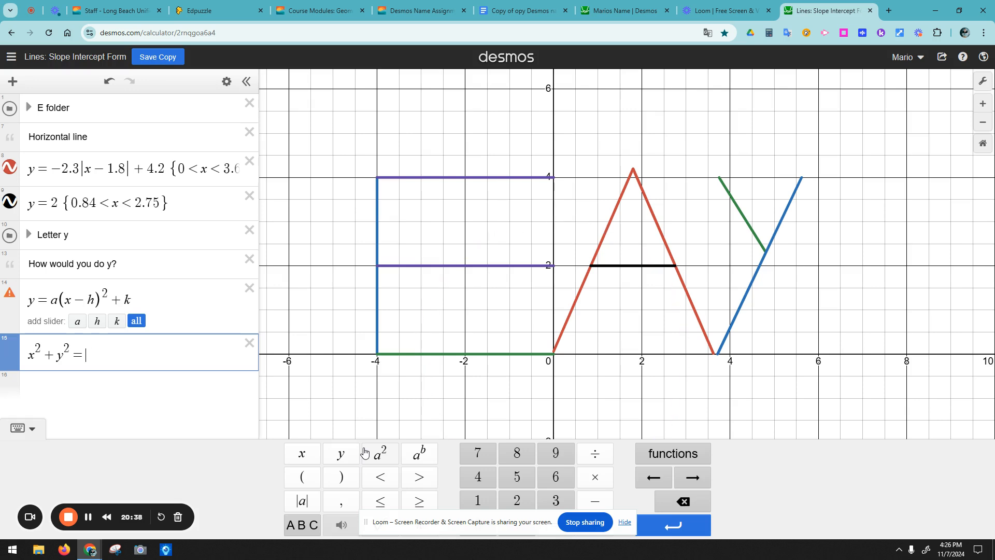
text(5)
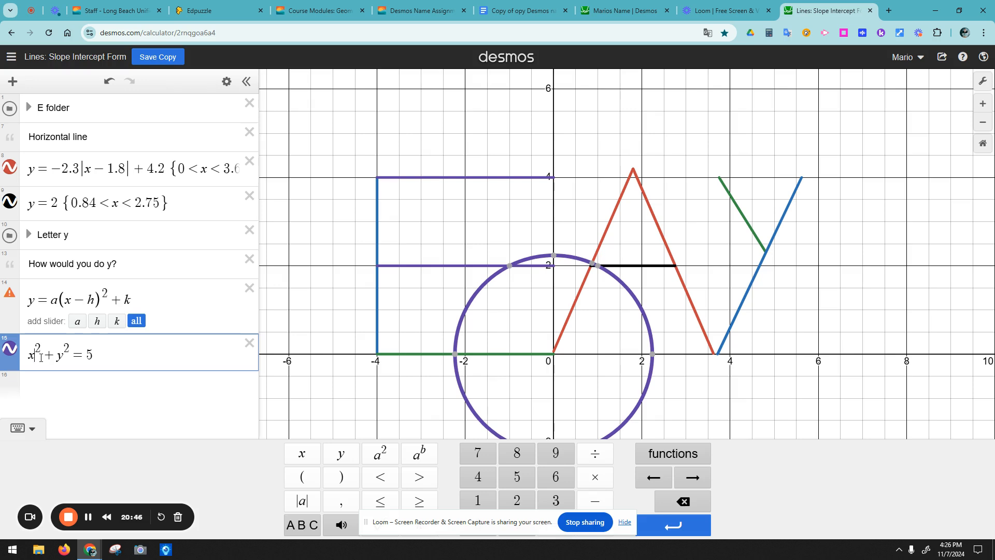
Step: Rewrite the circle as (x−h)² + (y−k)² = r
key(BackSpace)
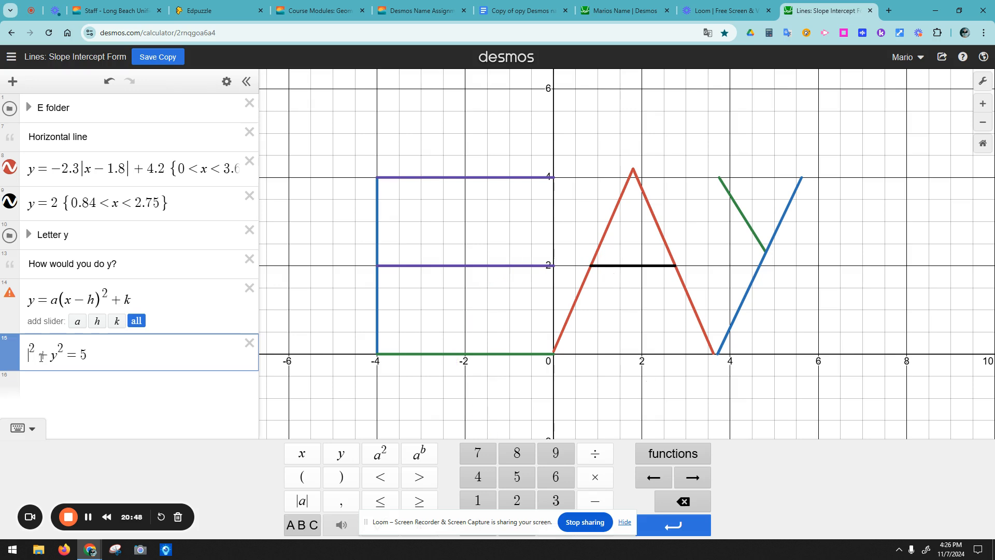
text((x-h)^2+)
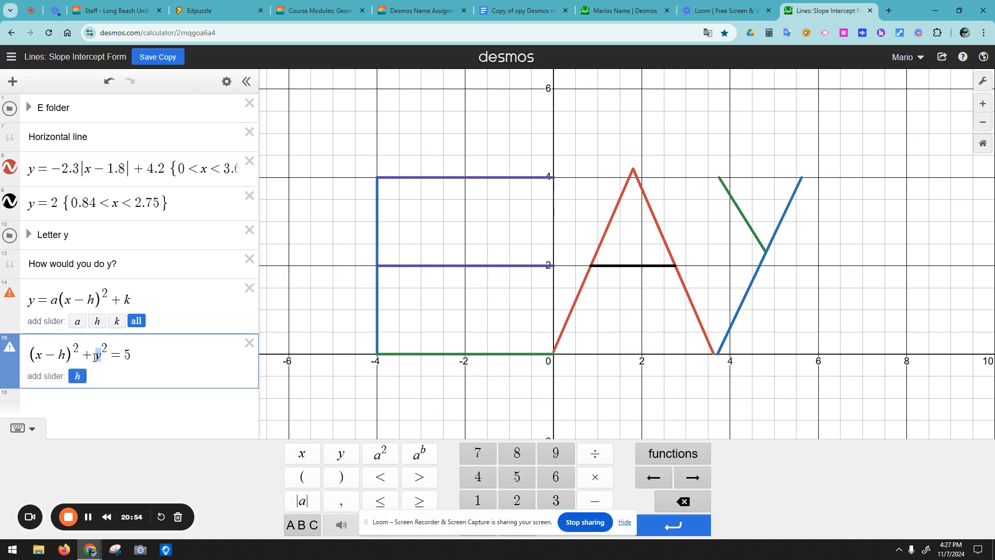
text((y-ky)
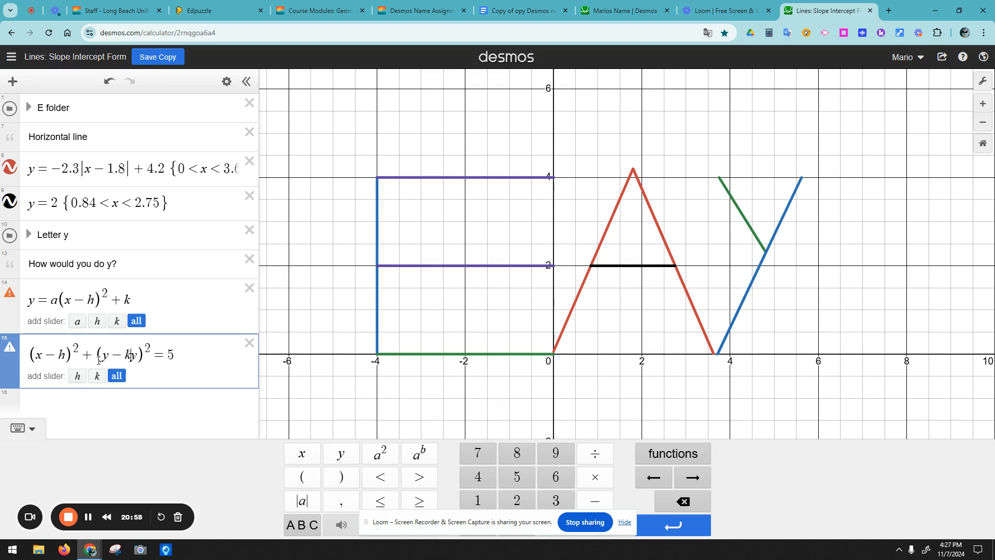
key(Delete)
double_click(165, 355)
text(a)
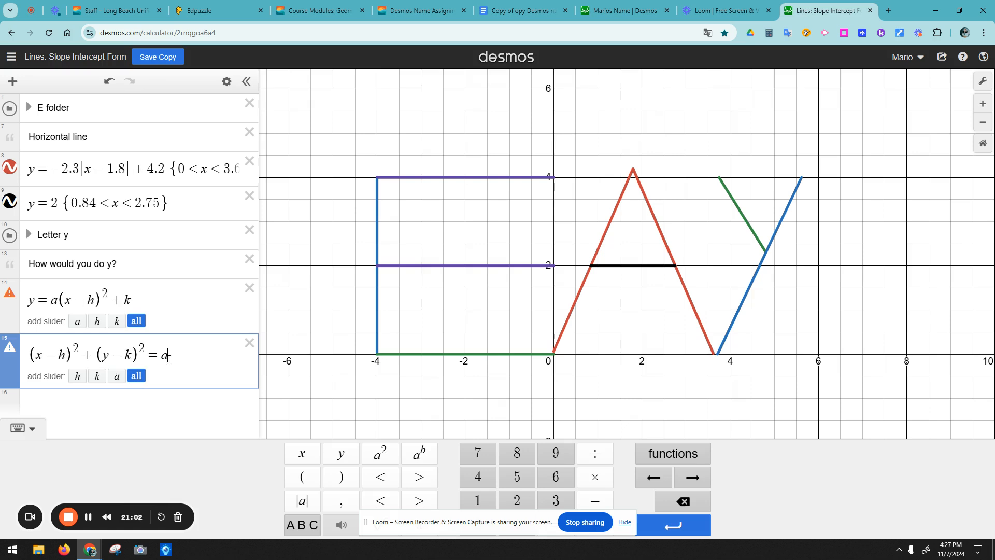
key(BackSpace)
text(r)
click(136, 376)
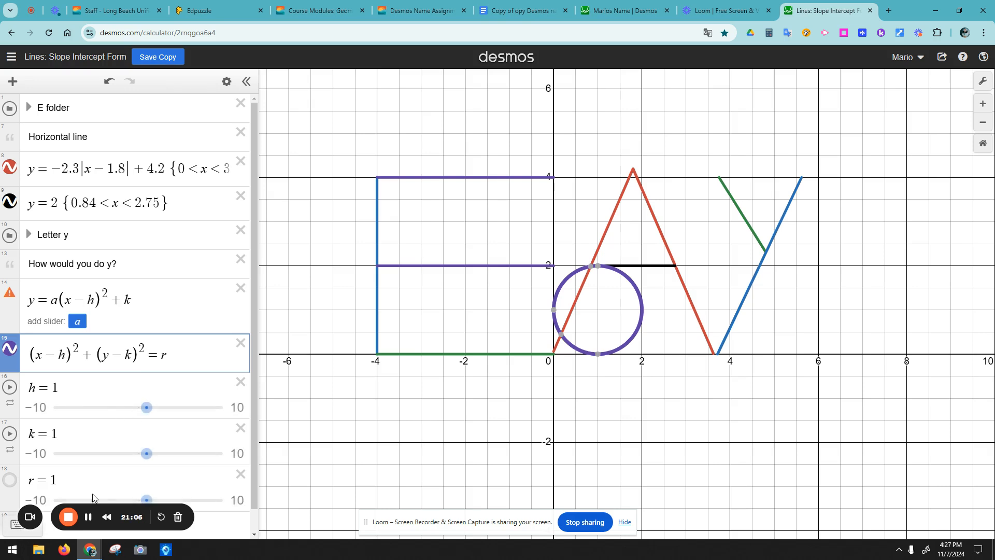
mouse_move(147, 407)
mouse_down()
mouse_move(137, 407)
mouse_move(207, 412)
mouse_move(151, 408)
mouse_move(164, 407)
mouse_up()
drag(148, 453, 163, 453)
click(149, 482)
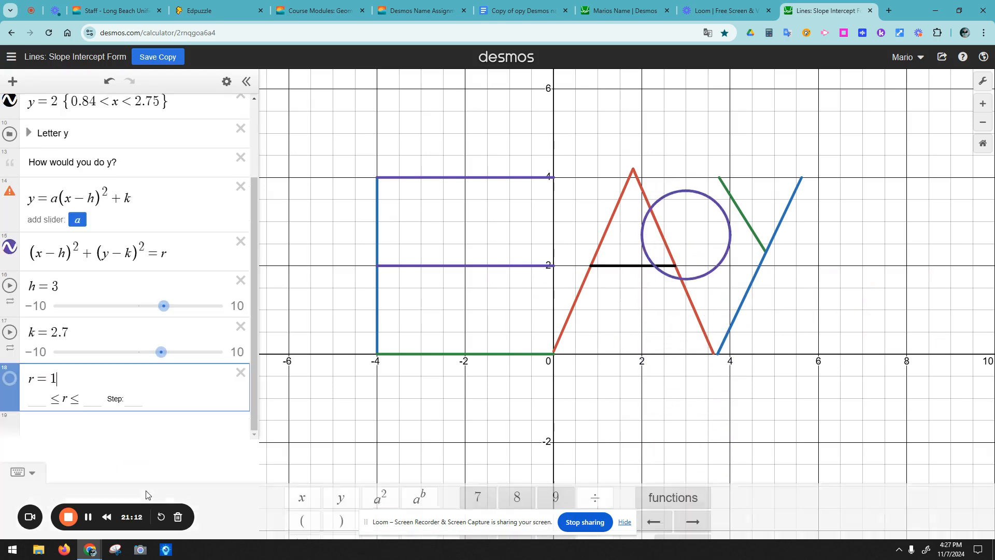
click(300, 400)
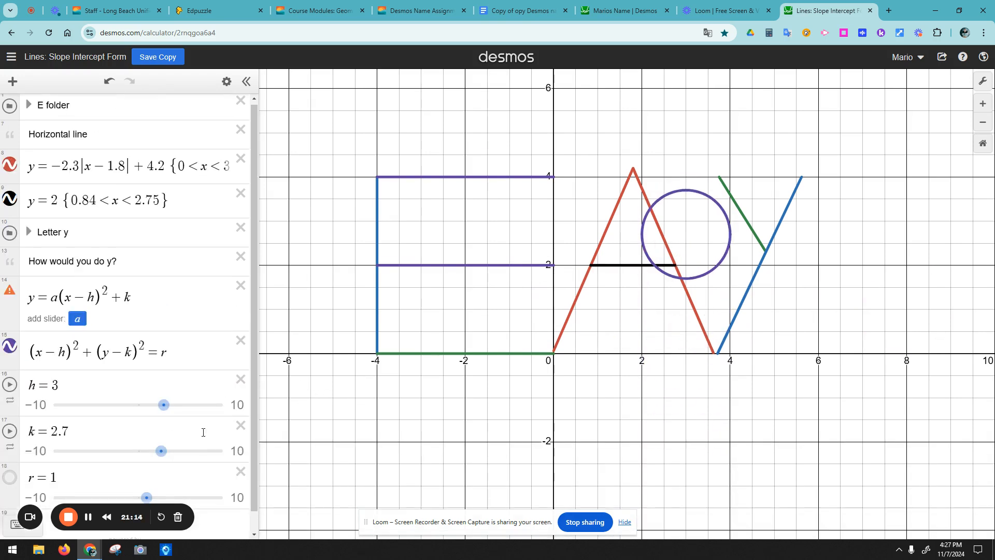
scroll(147, 467, down, 1)
mouse_move(147, 477)
mouse_down()
mouse_move(138, 478)
mouse_move(221, 474)
mouse_move(149, 468)
mouse_move(166, 477)
mouse_up()
drag(162, 430, 154, 435)
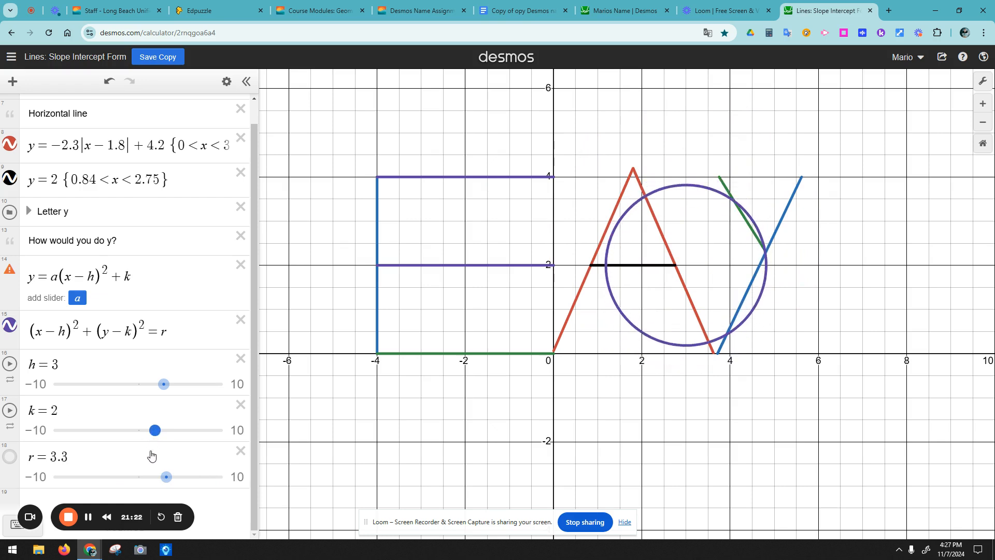
drag(164, 475, 170, 476)
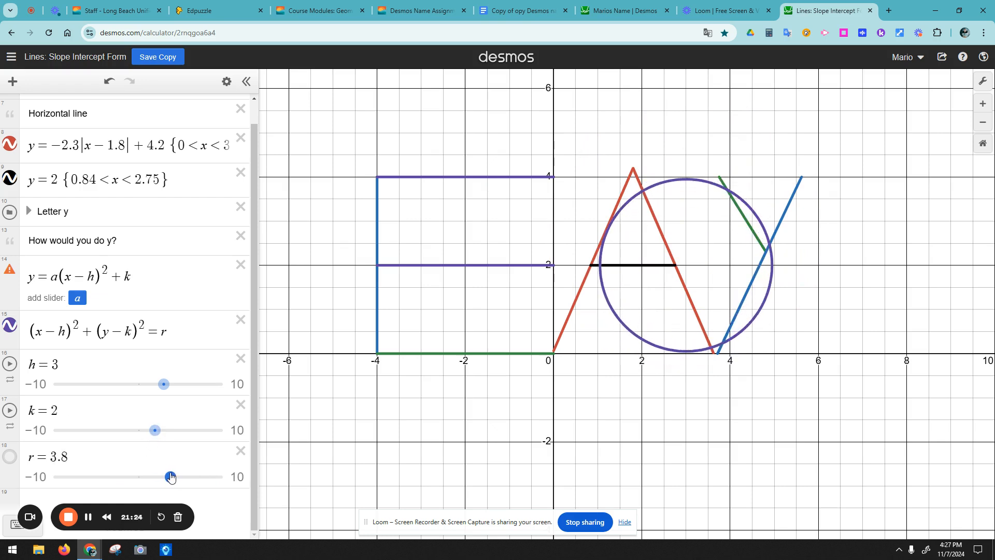
drag(164, 389, 200, 404)
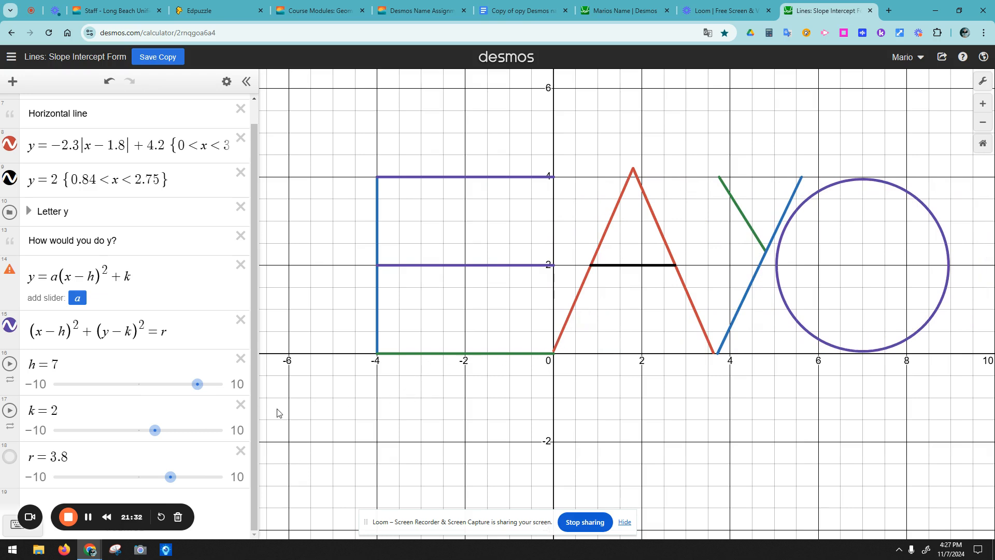
Step: Toggle the circle off and on, then select the graph's full iframe code under Share > Embed
click(14, 330)
click(14, 330)
click(942, 58)
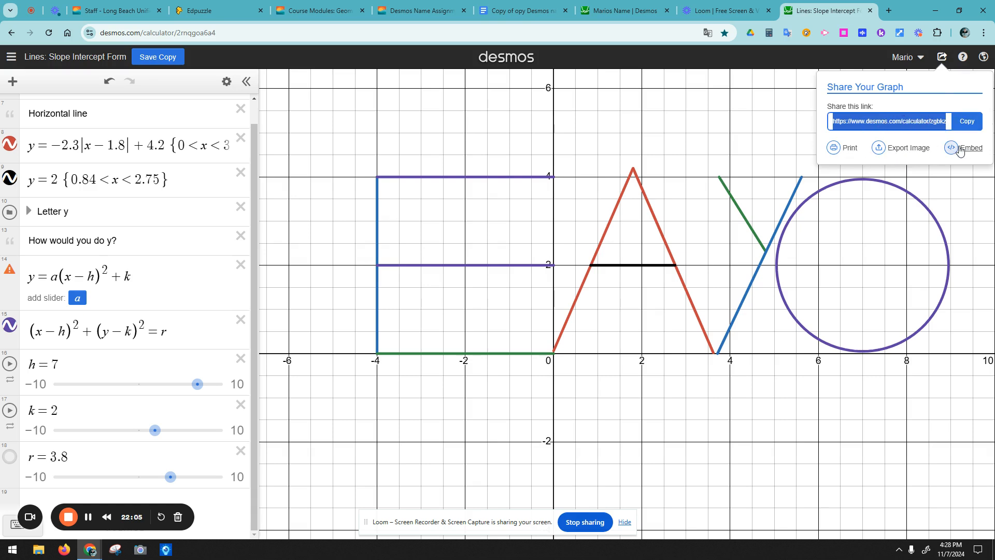
click(962, 149)
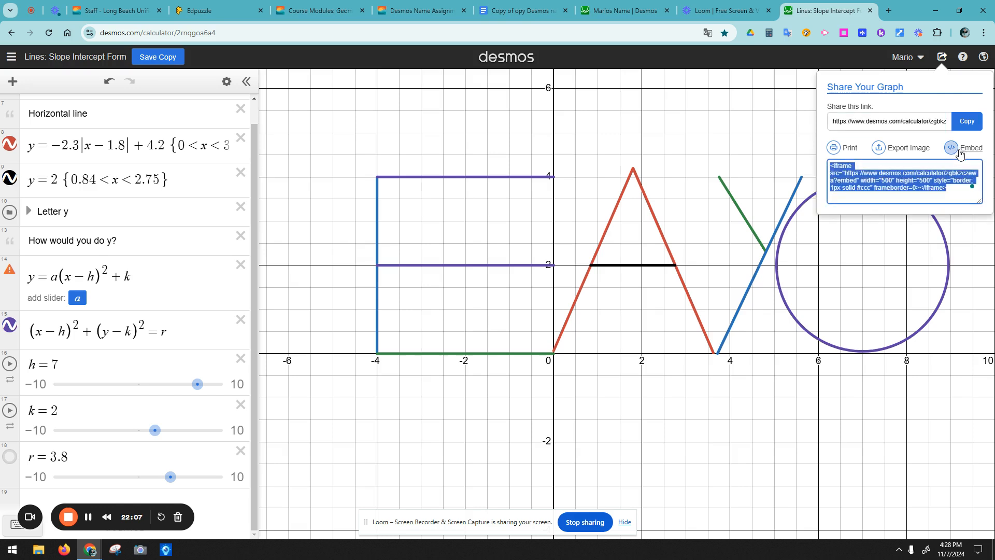
click(951, 187)
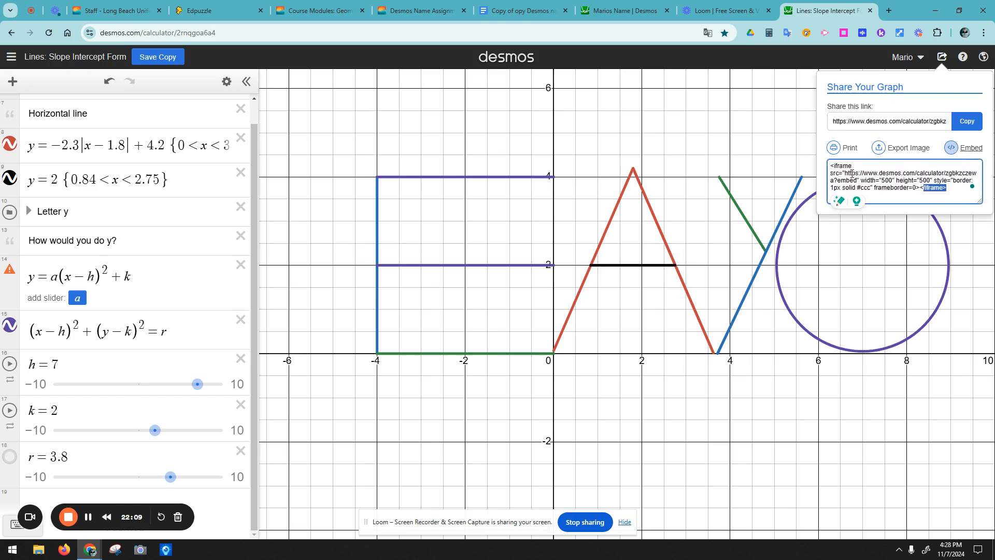
drag(867, 177, 806, 171)
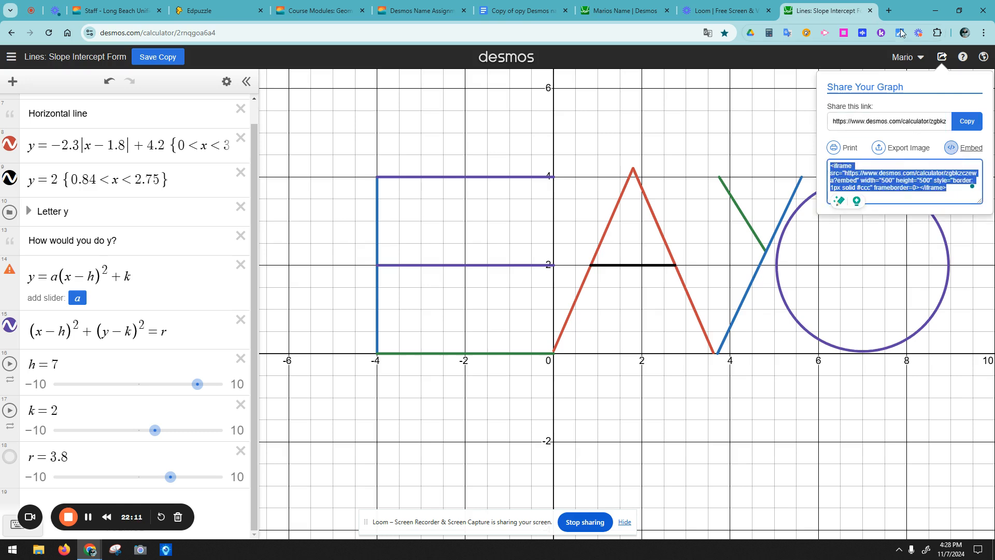
Step: In the Canvas course, enter Student View and reset to a fresh test student
click(426, 10)
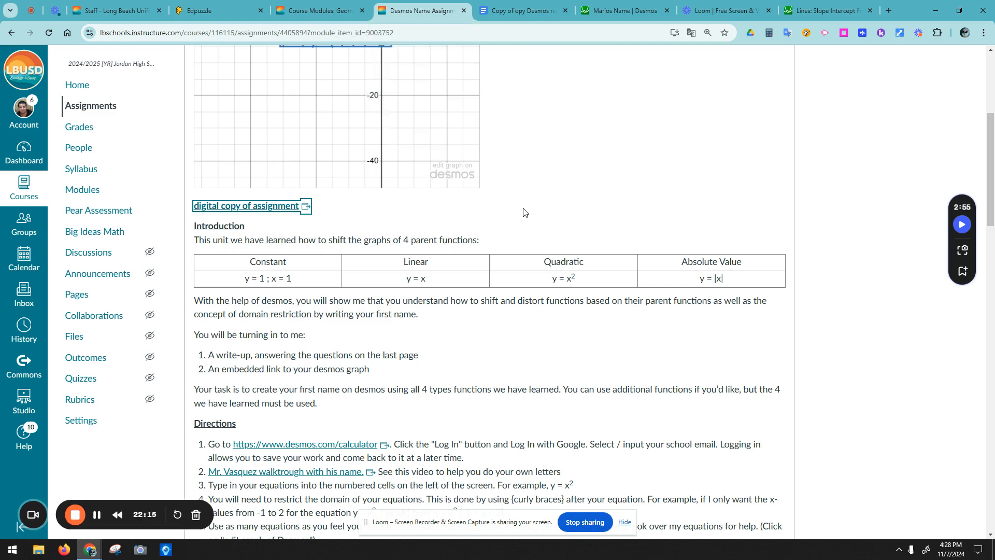
scroll(777, 228, up, 5)
click(807, 72)
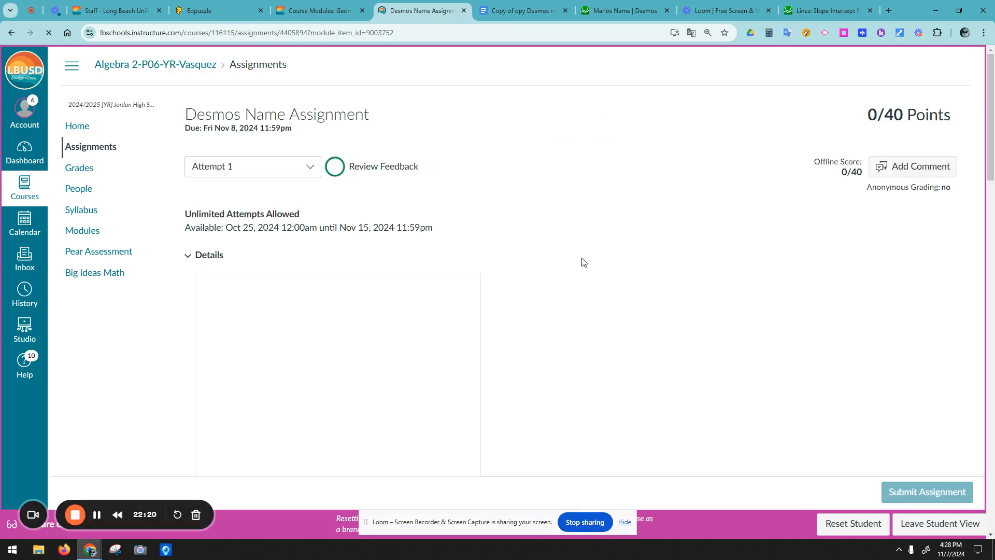
scroll(581, 270, down, 15)
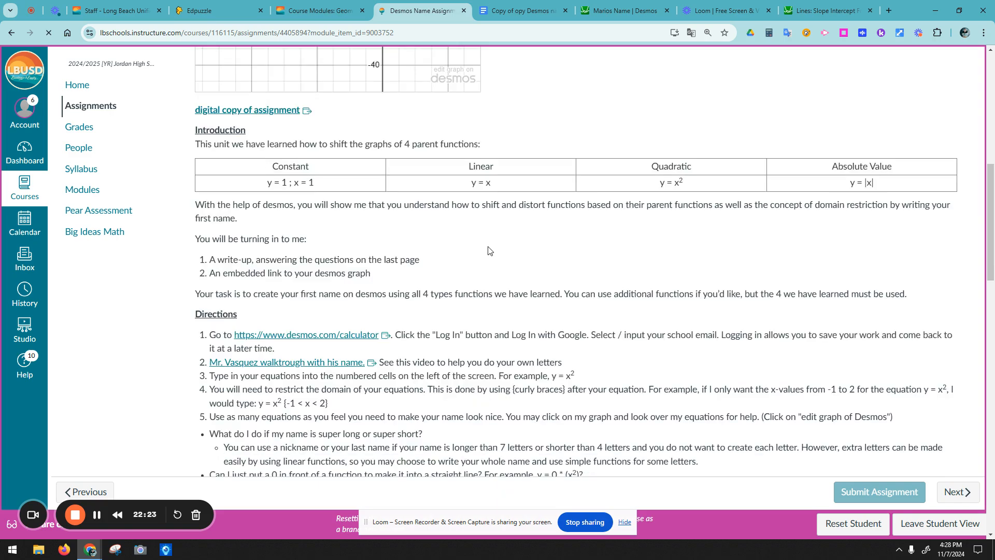
scroll(639, 327, down, 15)
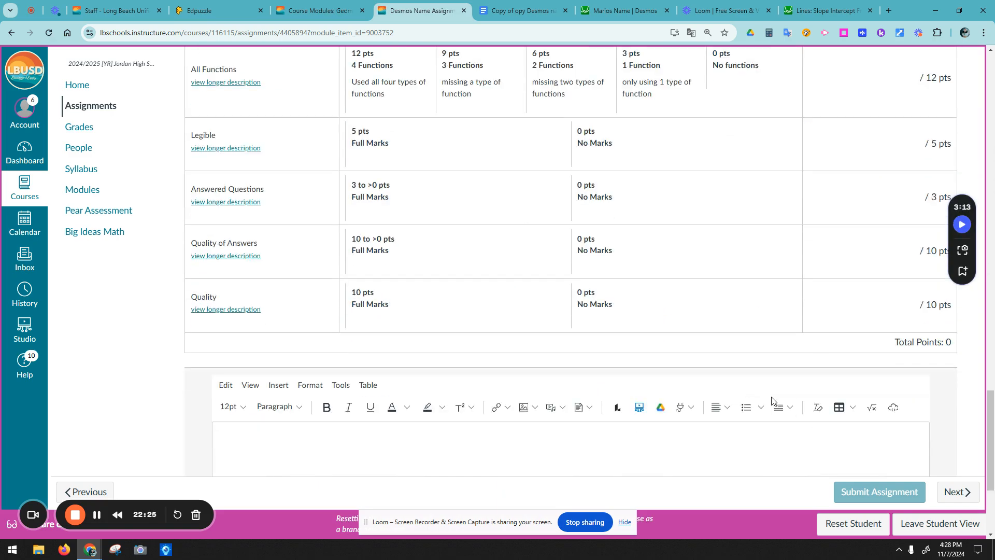
scroll(762, 396, up, 20)
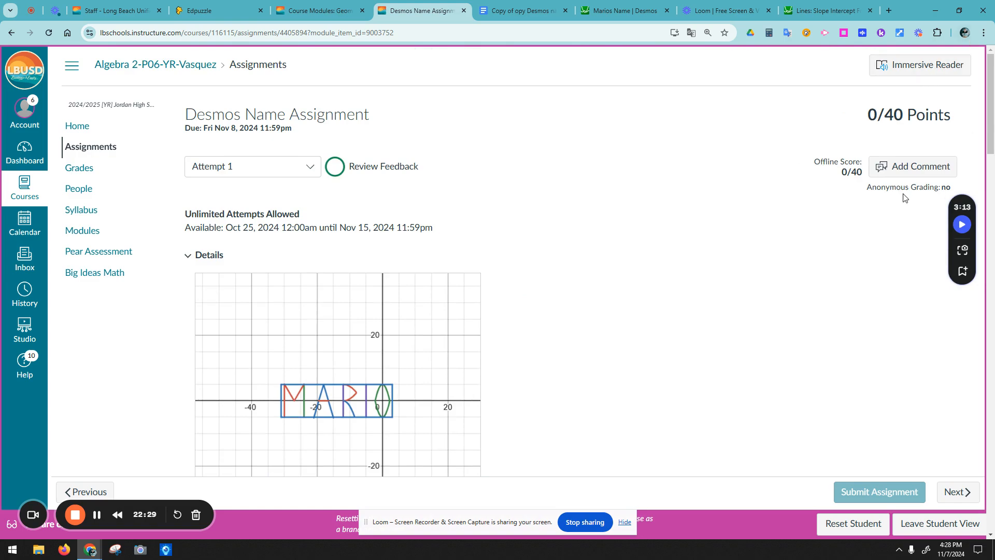
scroll(524, 244, down, 10)
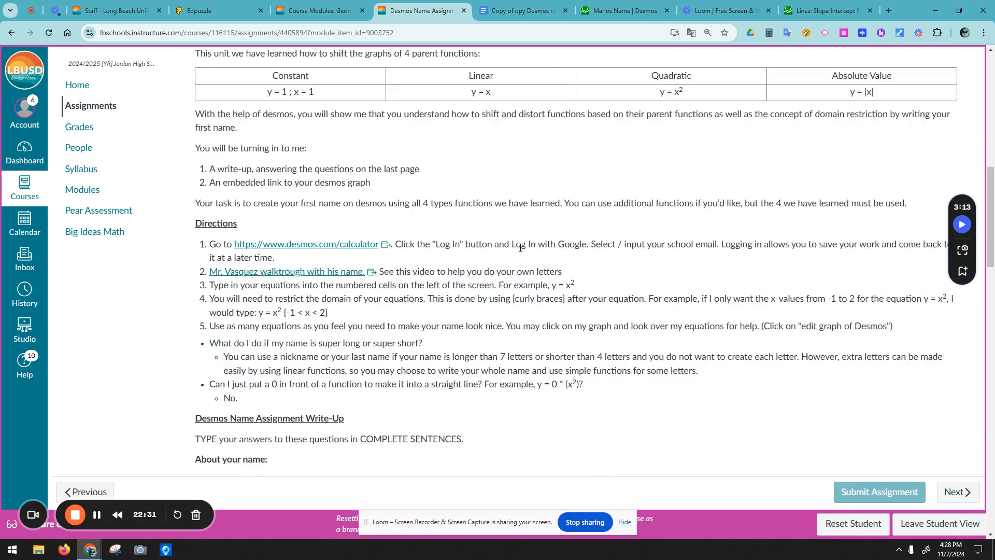
scroll(832, 382, down, 20)
click(857, 526)
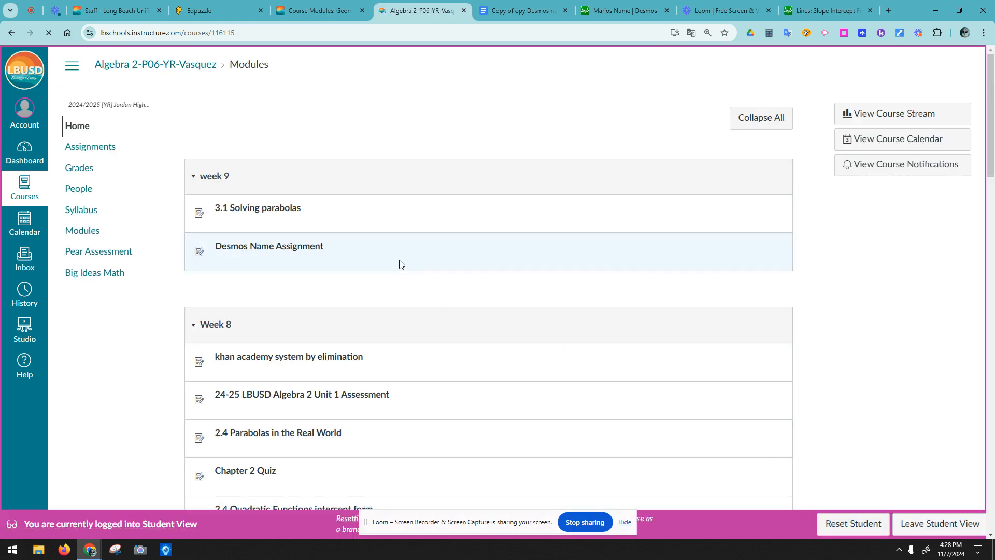
Step: Open the 'khan academy system by elimination' assignment and pick the Studio submission type
click(297, 252)
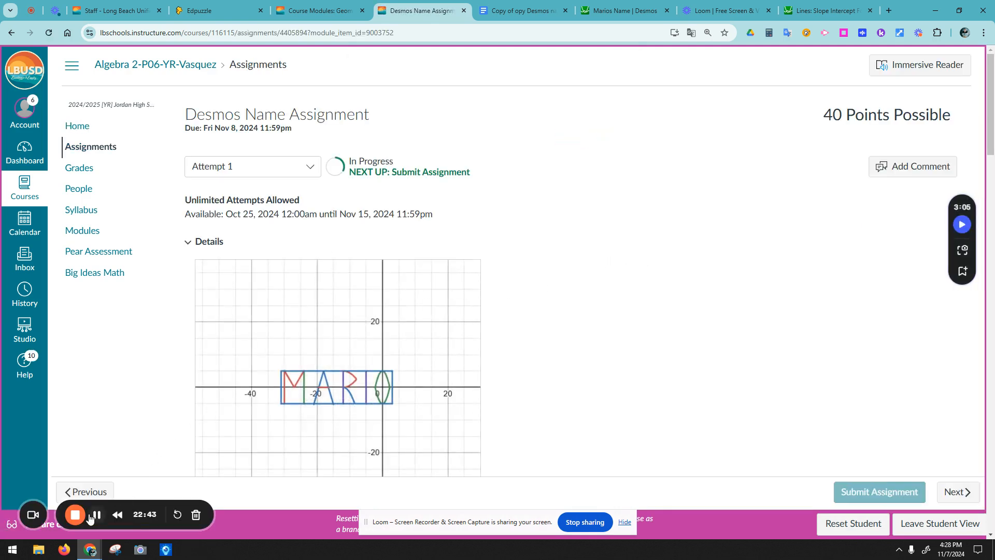
click(84, 491)
scroll(461, 323, down, 1)
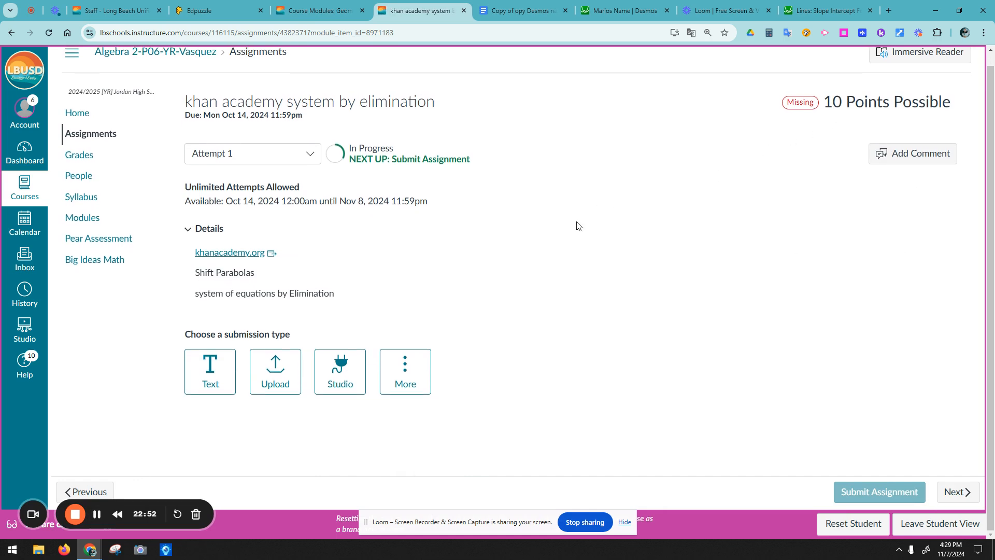
click(279, 381)
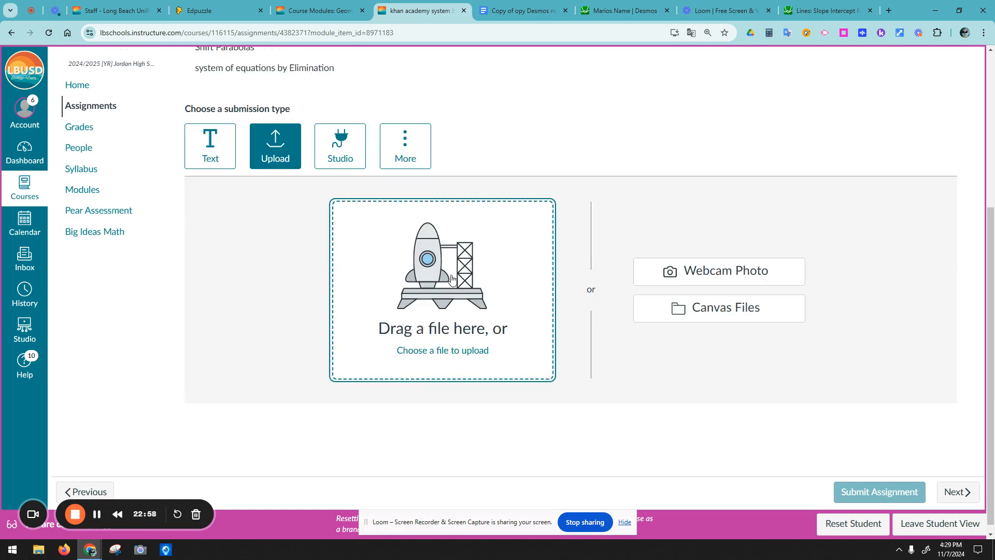
click(344, 153)
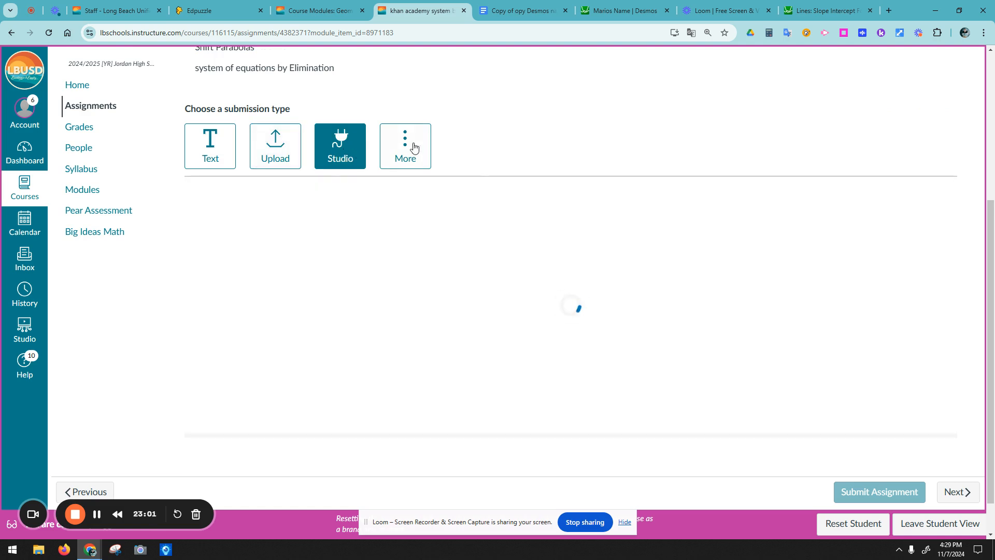
click(420, 147)
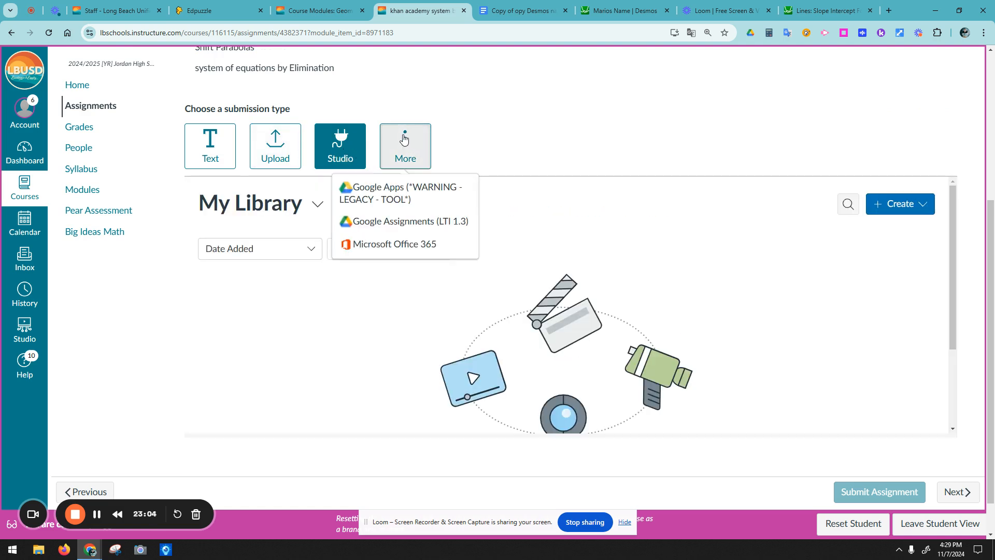
scroll(877, 318, down, 5)
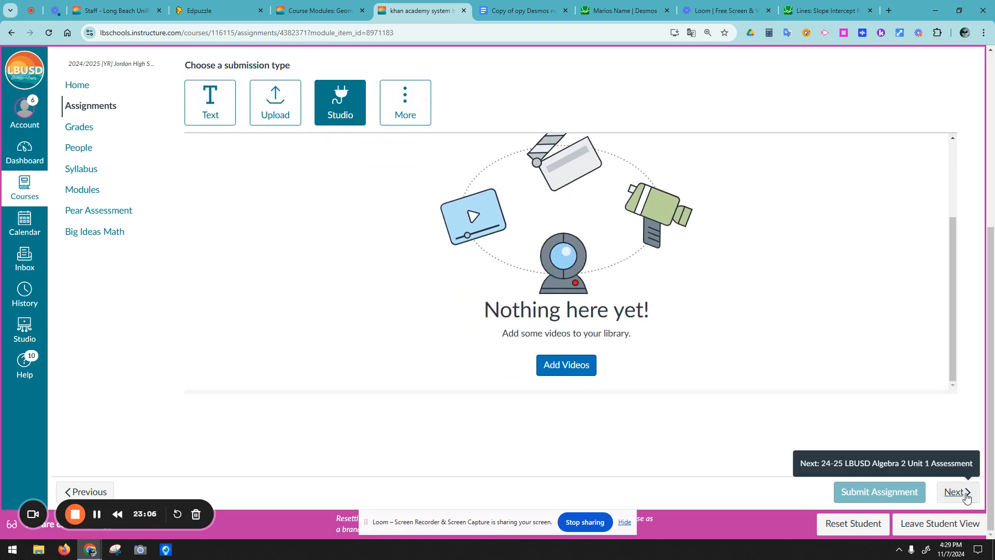
Step: Choose Text Entry as the submission type and place the caret in its text box
click(203, 94)
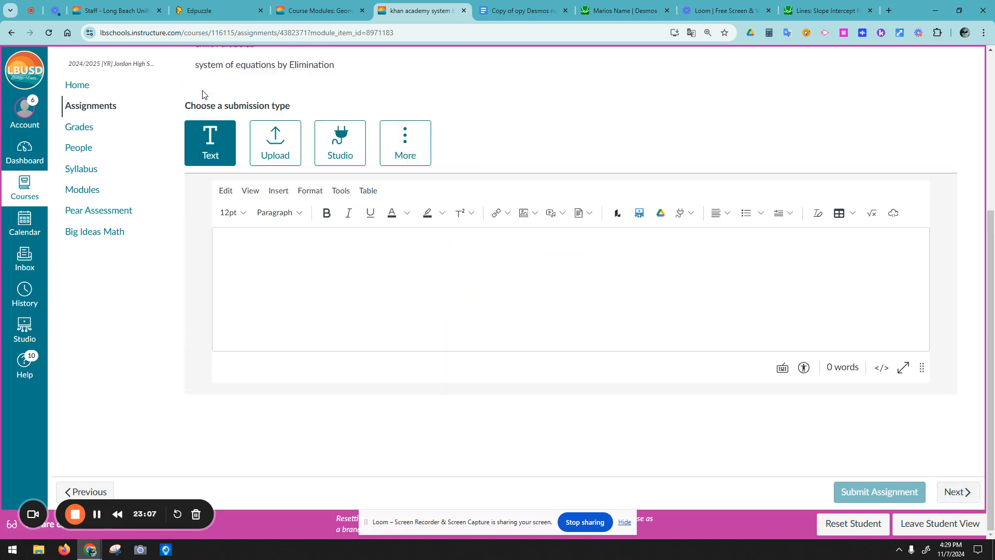
click(216, 246)
click(253, 353)
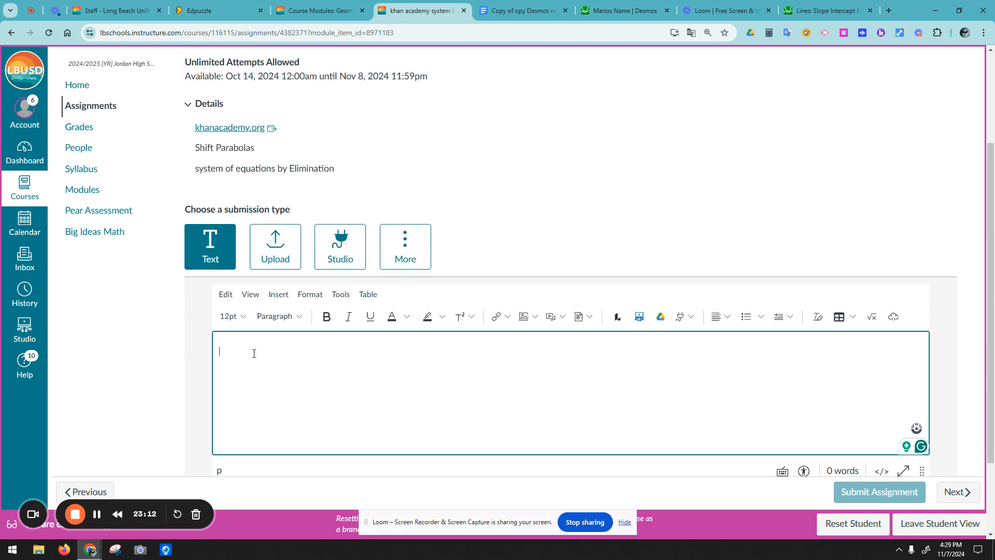
scroll(256, 338, down, 2)
scroll(263, 248, up, 2)
scroll(263, 248, down, 2)
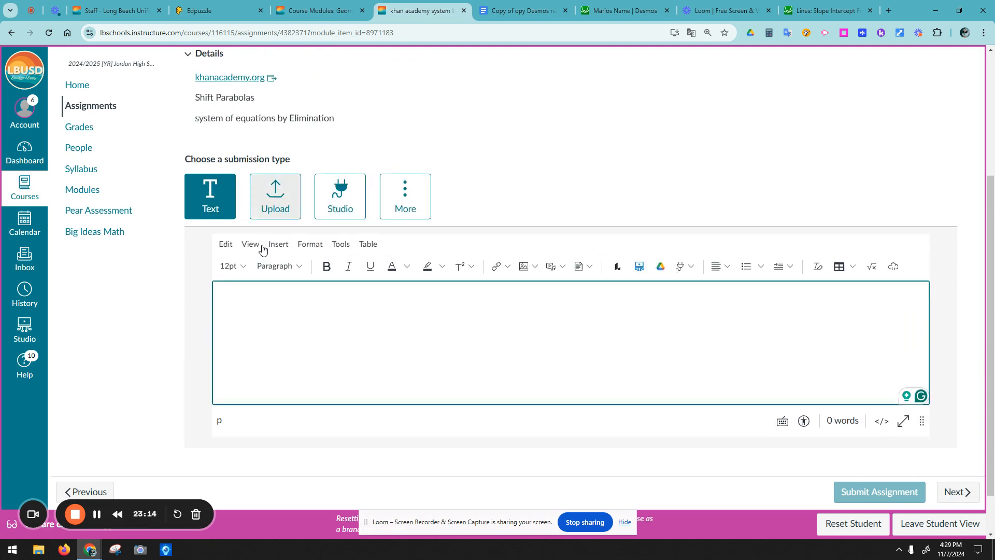
scroll(259, 243, up, 1)
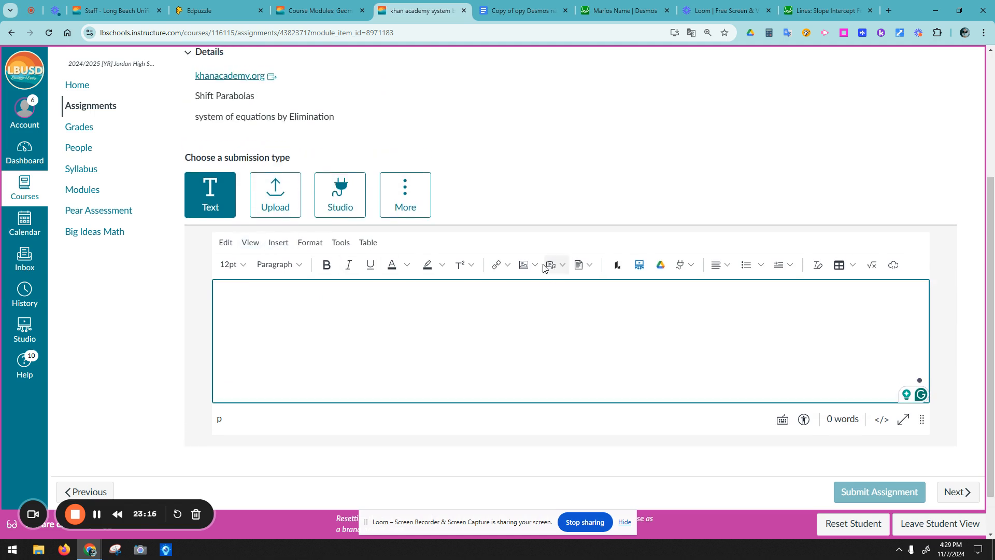
Step: Paste the copied Desmos iframe code into the Embed dialog and insert it
click(563, 267)
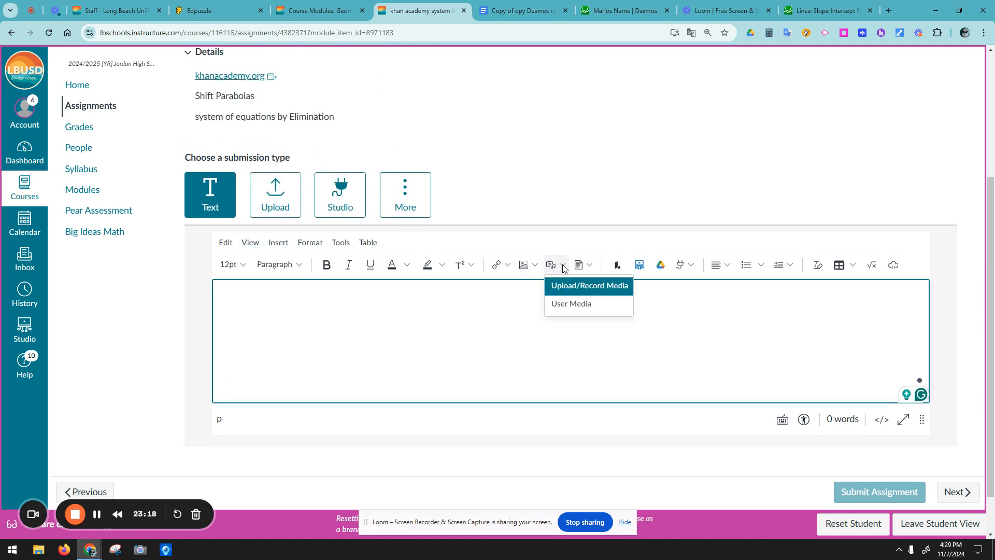
click(893, 266)
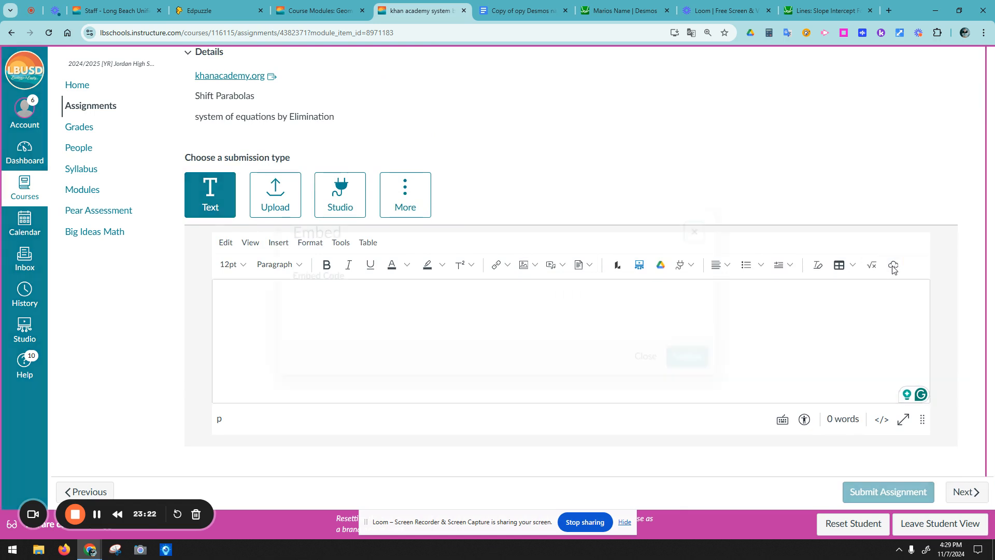
click(419, 302)
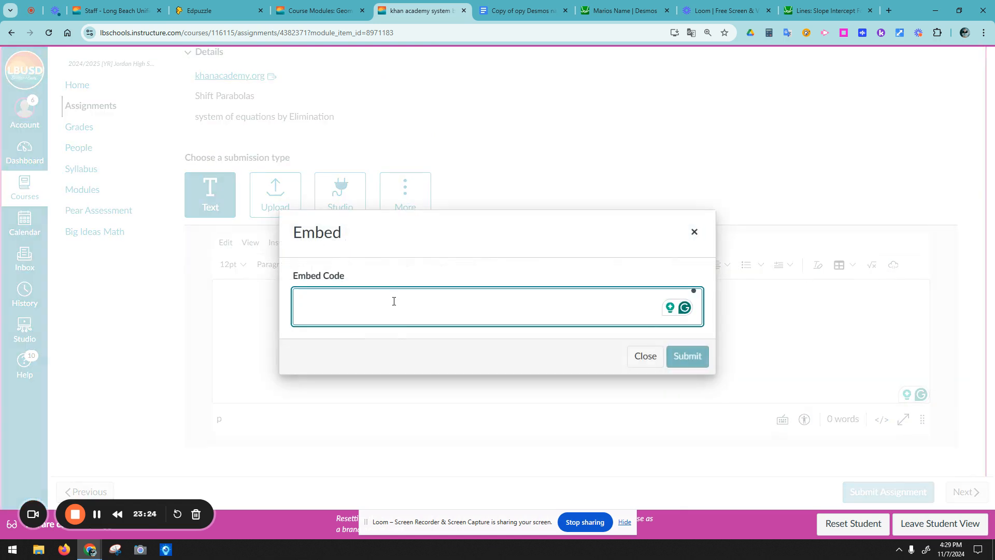
text(<iframe src="https://www.desmos.com/calculator/zgbkzczewa?embed" width="500" height="500" style="border: 1px solid #ccc" frameborder=0></iframe>)
click(688, 357)
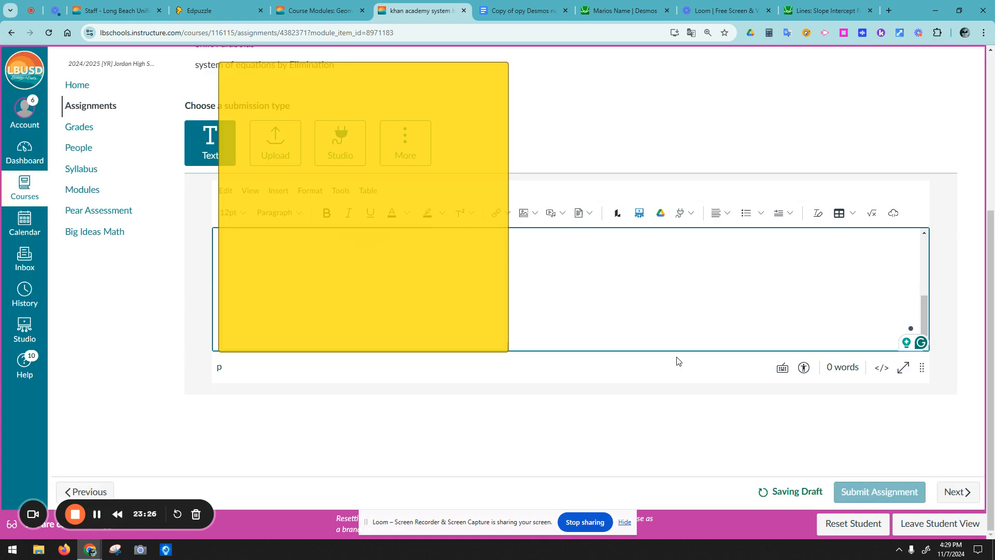
Step: Scroll to the embedded EAYO graph and follow its 'edit graph on desmos' link
scroll(487, 303, up, 3)
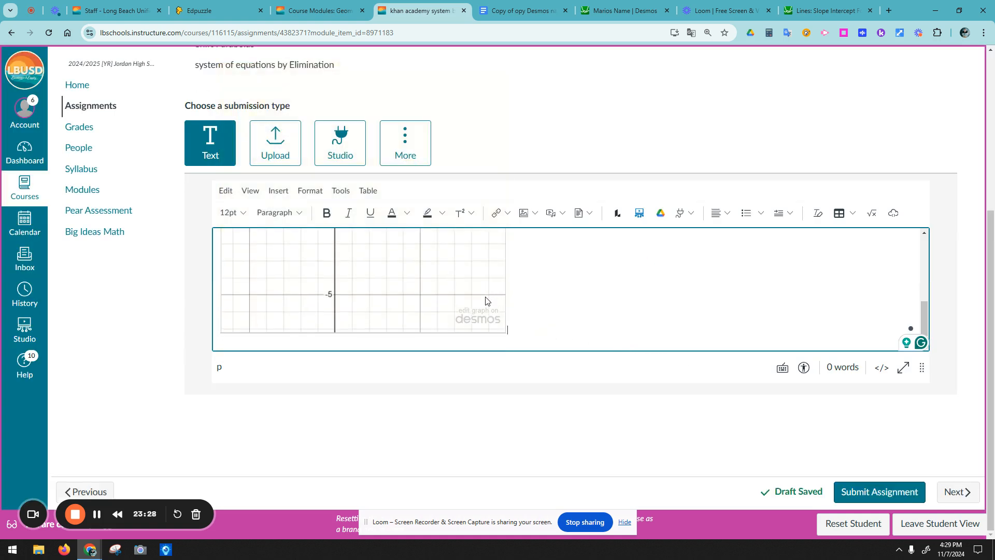
scroll(395, 292, down, 1)
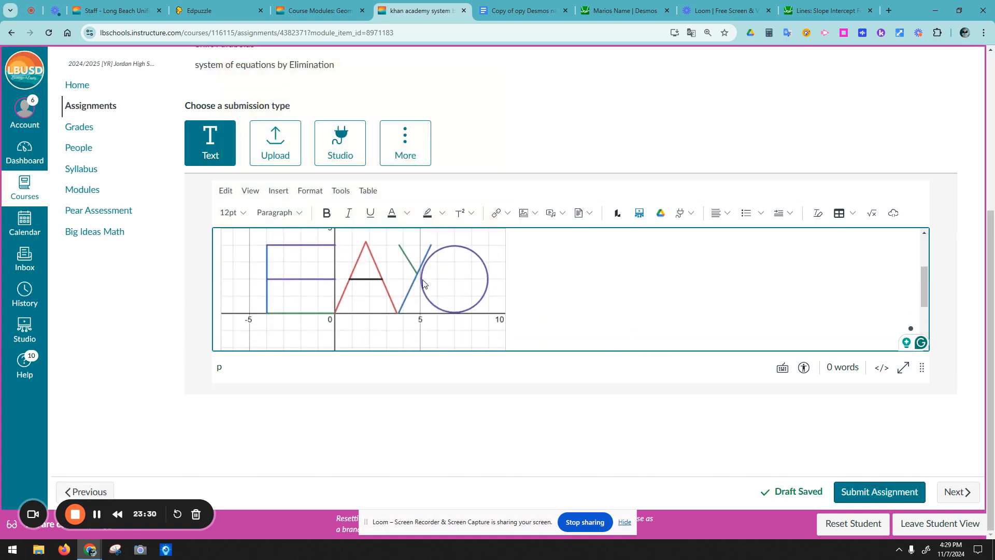
scroll(439, 282, down, 2)
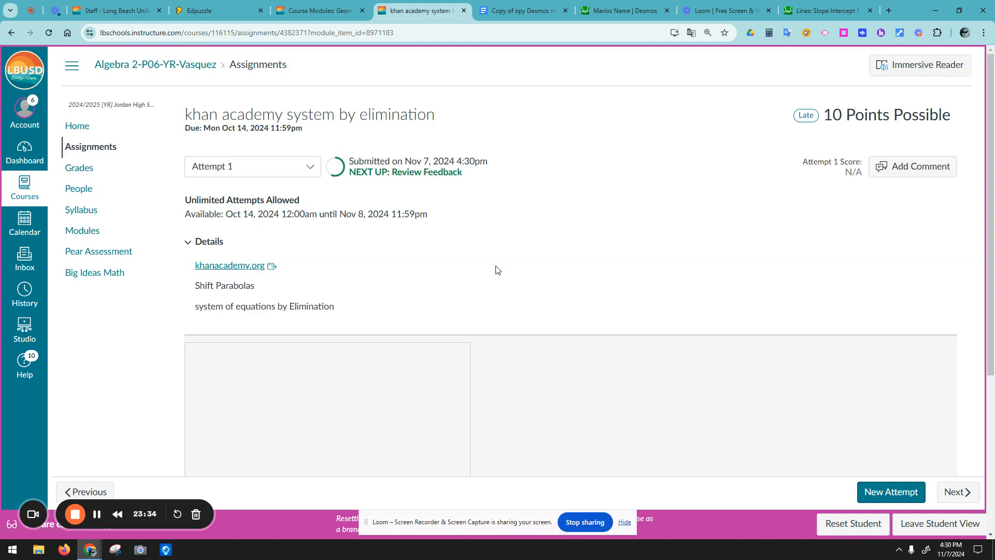
scroll(480, 273, down, 4)
scroll(472, 274, down, 1)
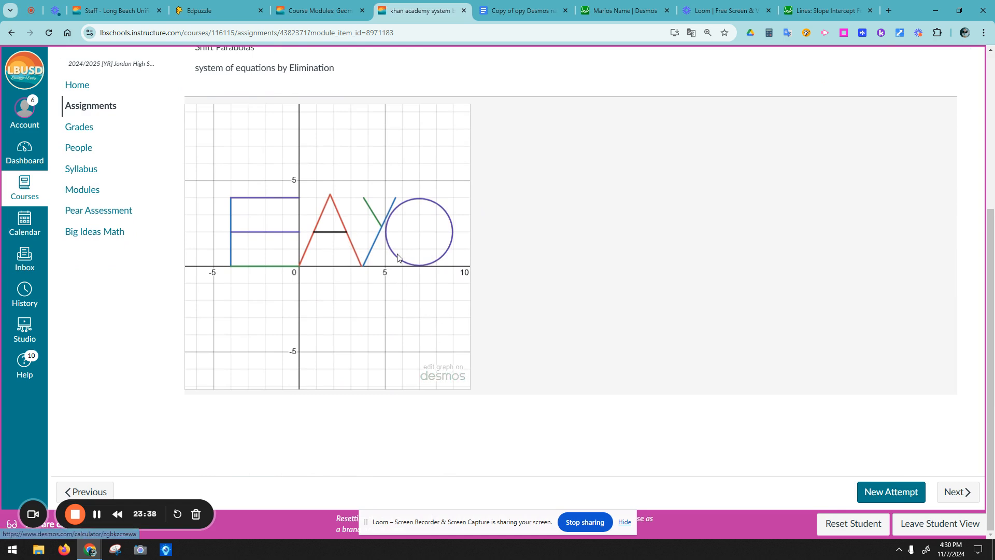
scroll(423, 334, up, 1)
scroll(422, 335, up, 2)
scroll(444, 435, down, 2)
click(447, 371)
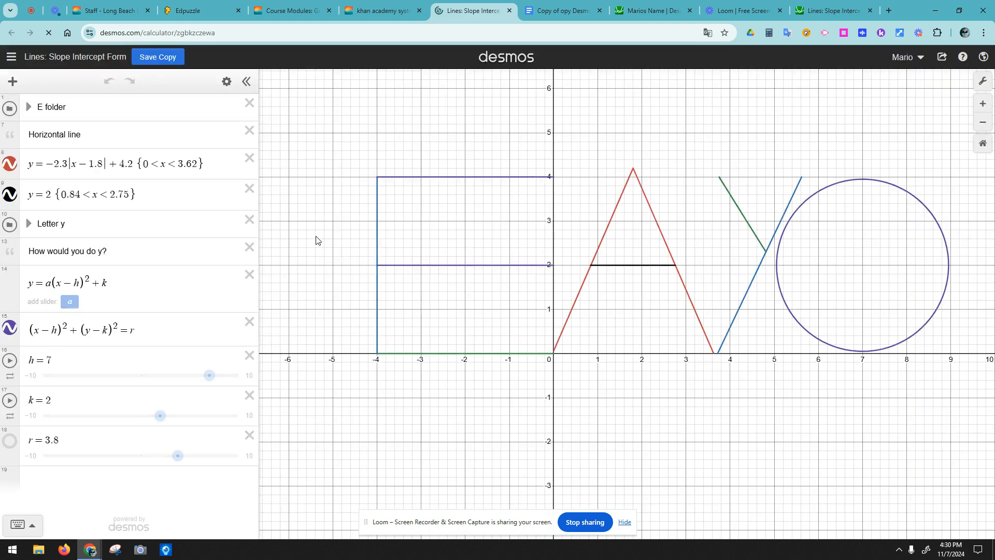
Step: Recenter the EAYO letters and select the full iframe code from Share > Embed
scroll(333, 247, down, 1)
mouse_move(333, 236)
mouse_down()
mouse_move(328, 271)
mouse_move(340, 282)
mouse_move(341, 247)
mouse_up()
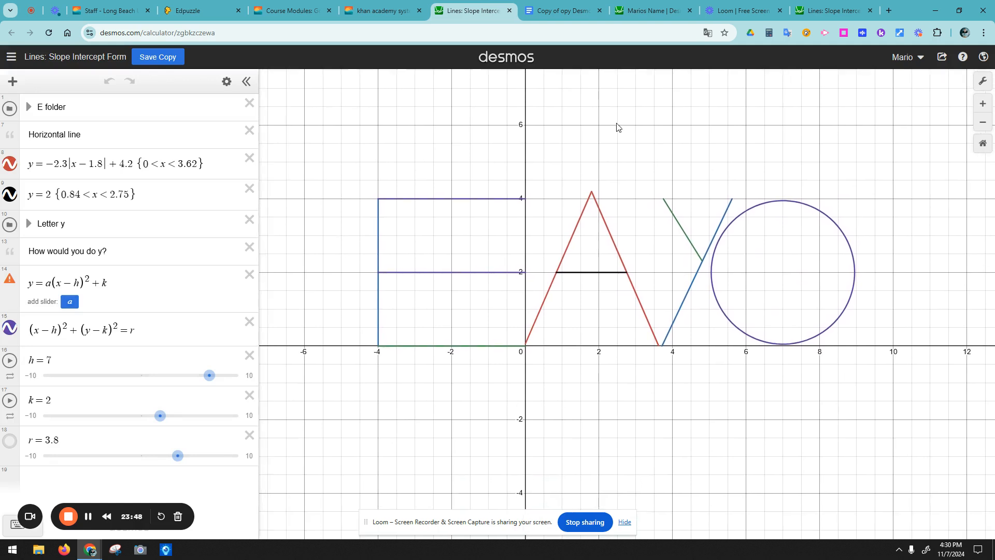
click(942, 57)
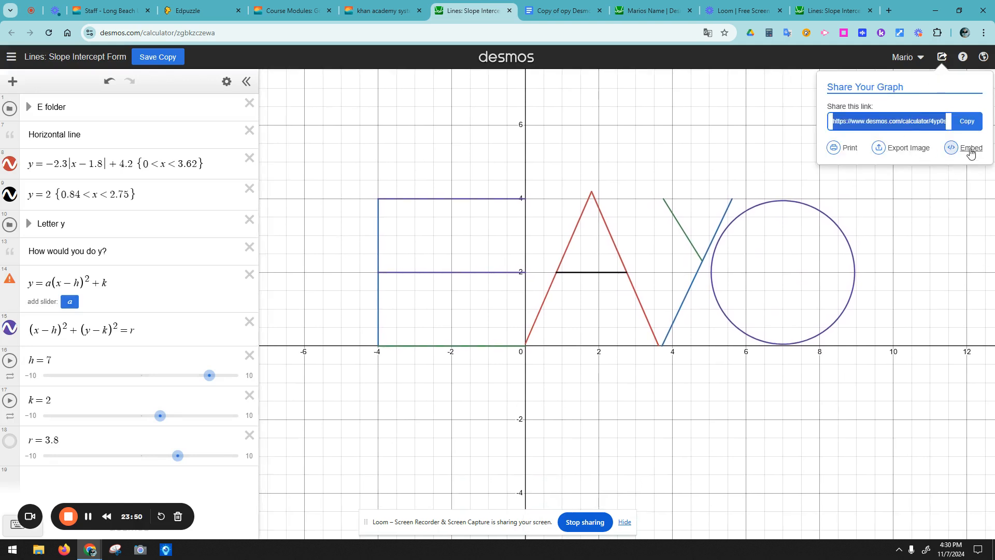
click(967, 150)
drag(947, 190, 810, 165)
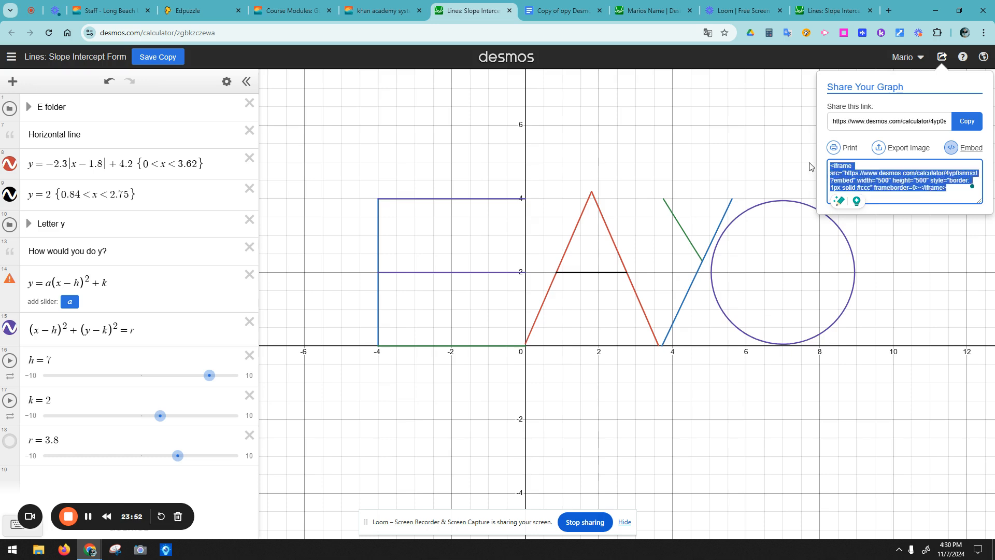
click(758, 13)
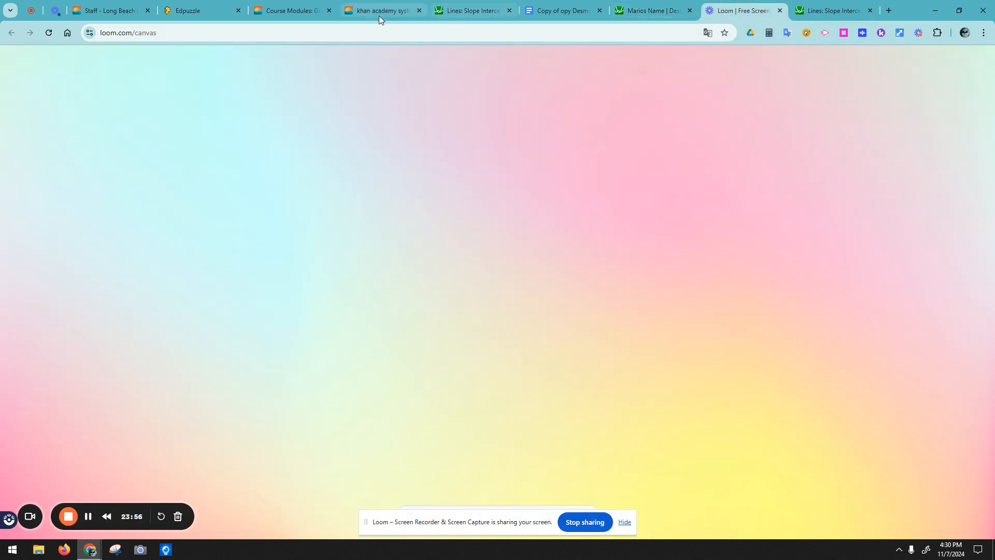
Step: Exit full screen, return to the Canvas Modules list, and open the Desmos Name Assignment
click(305, 10)
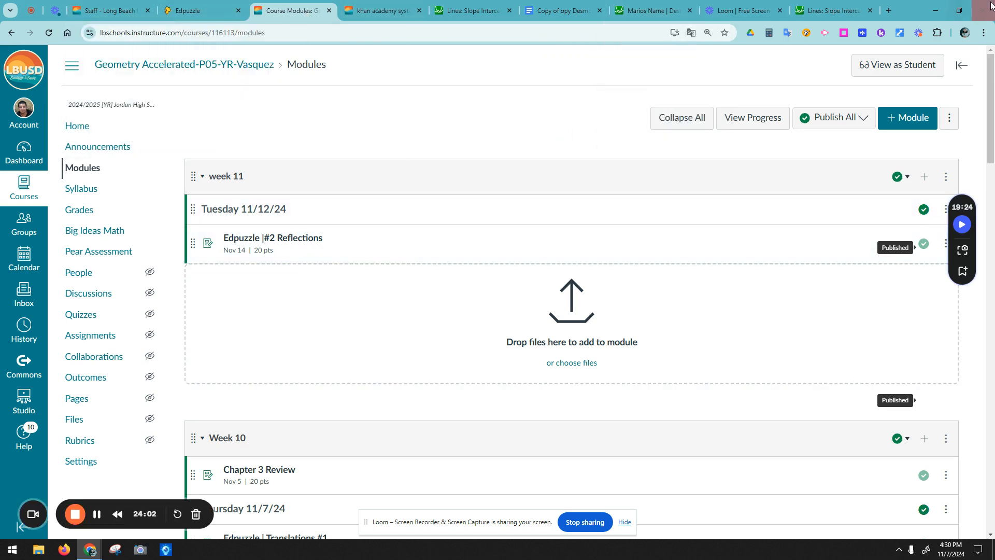
drag(906, 16, 777, 2)
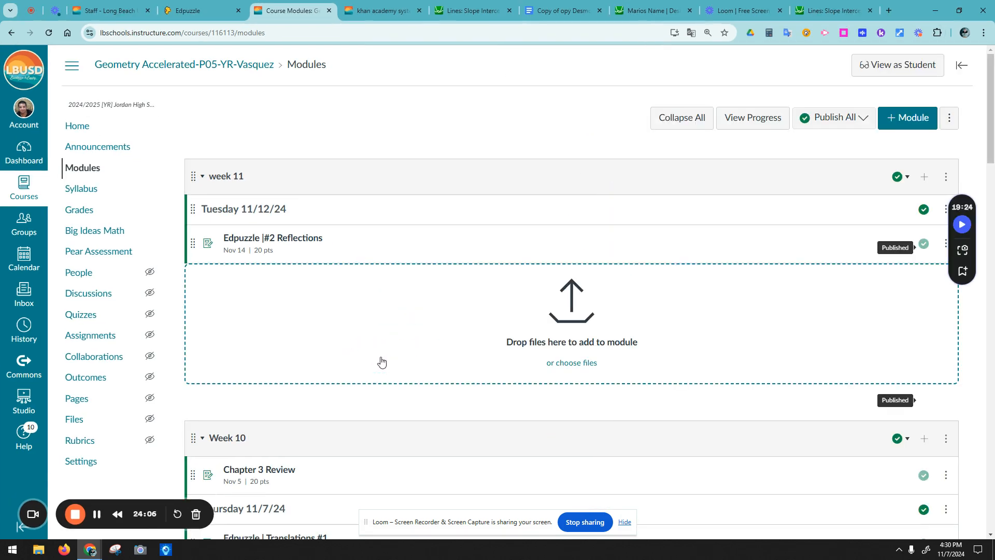
mouse_move(92, 550)
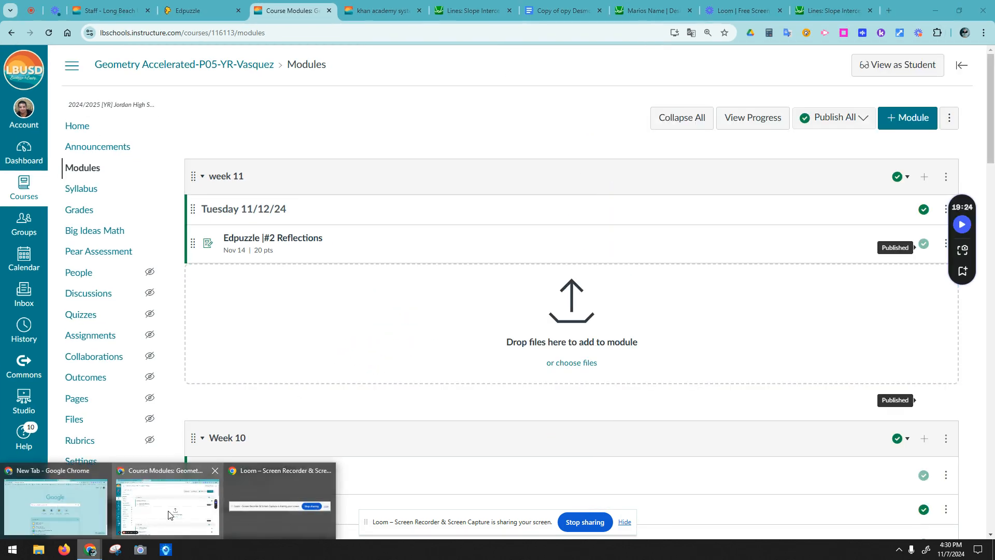
click(168, 513)
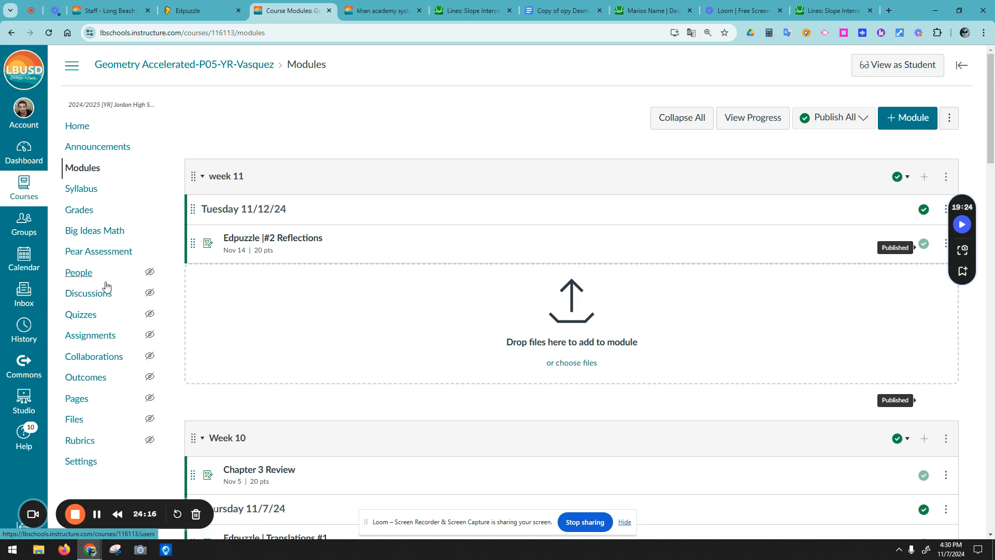
click(81, 173)
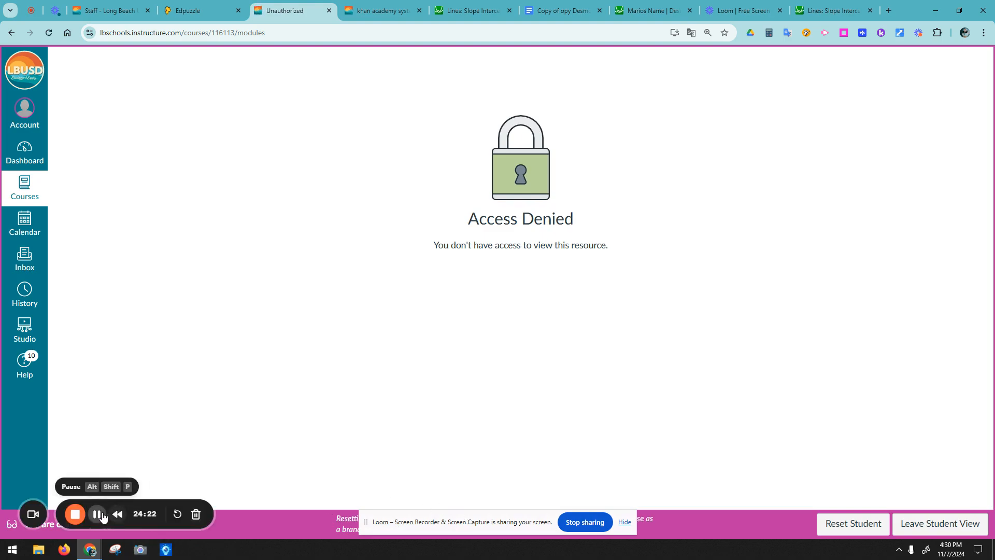
click(97, 514)
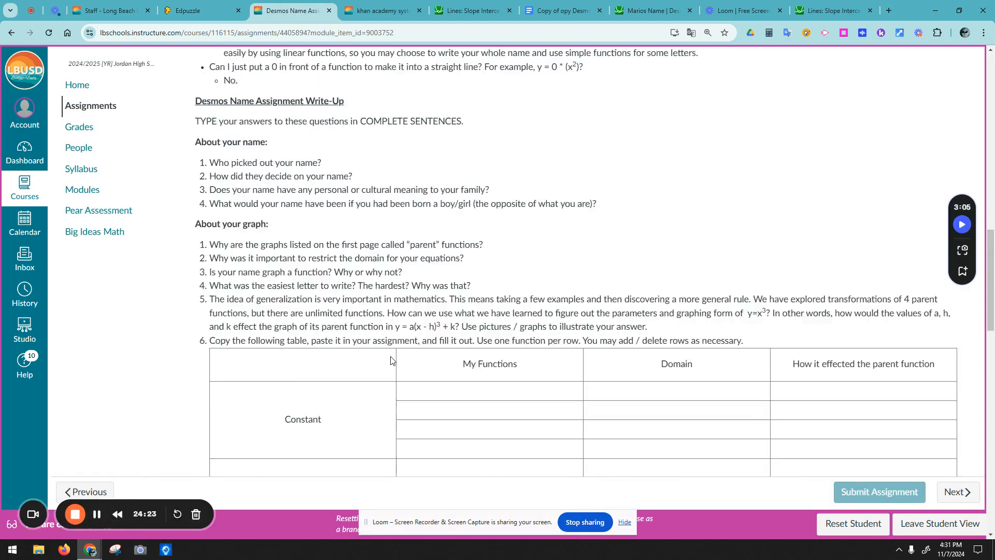
scroll(391, 360, up, 15)
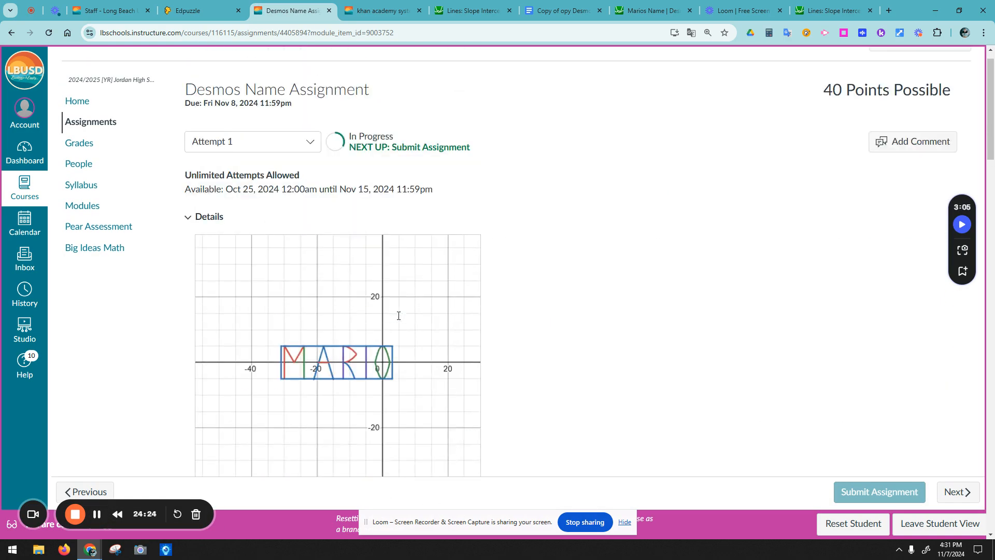
scroll(517, 176, down, 12)
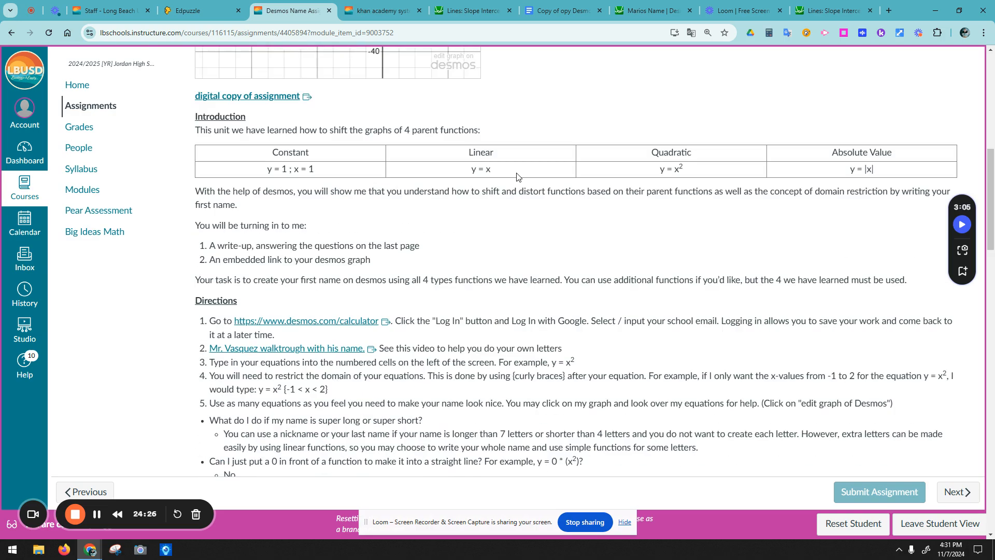
scroll(440, 234, up, 3)
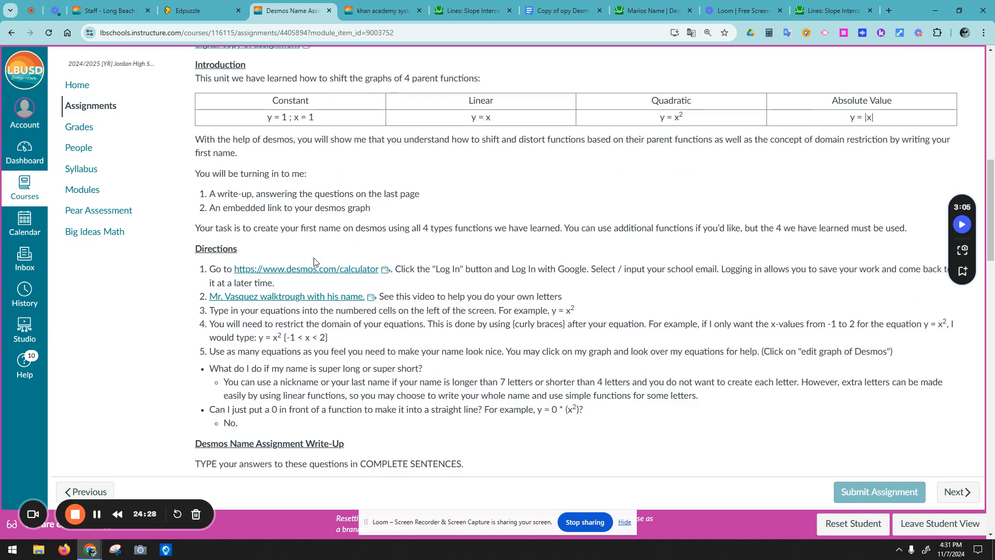
scroll(315, 262, up, 4)
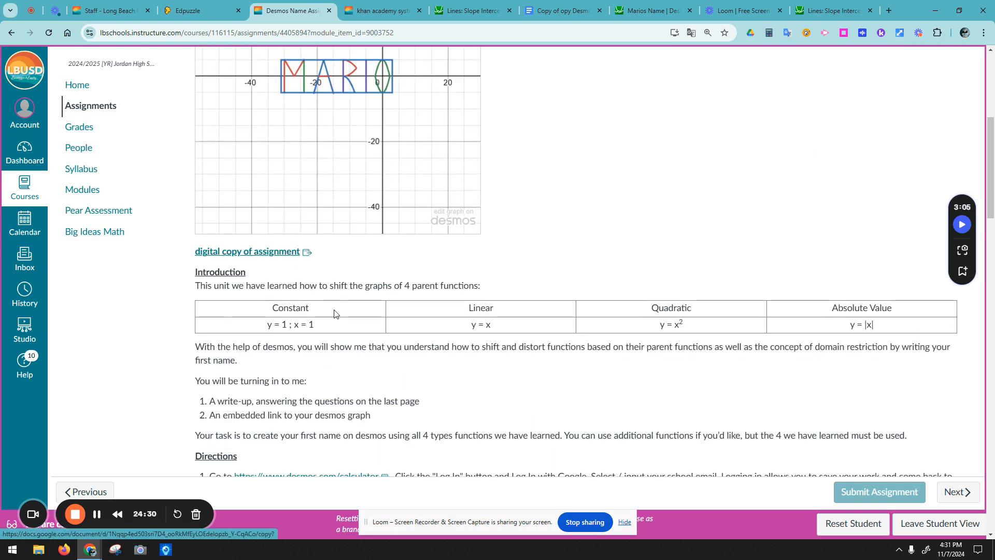
scroll(327, 295, down, 10)
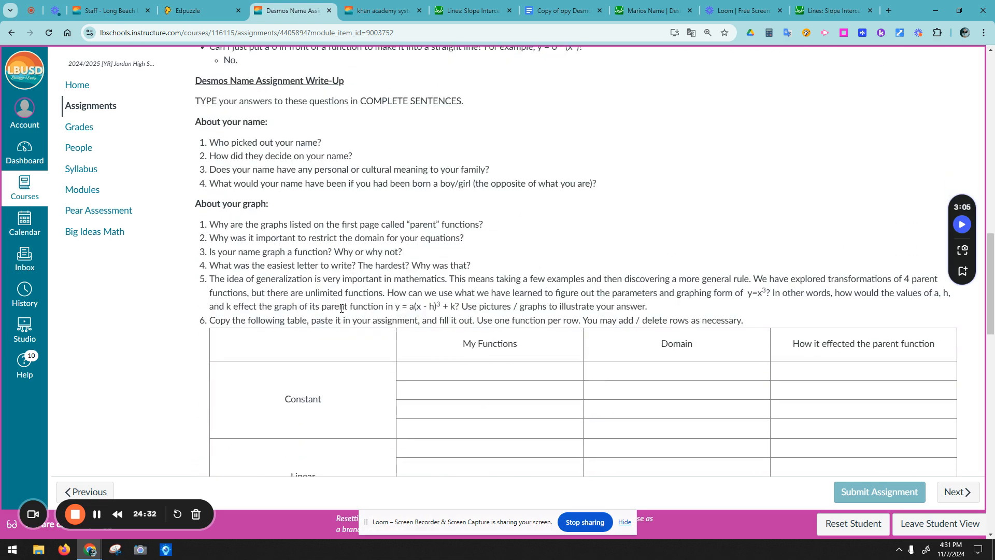
scroll(343, 310, down, 3)
scroll(559, 269, down, 7)
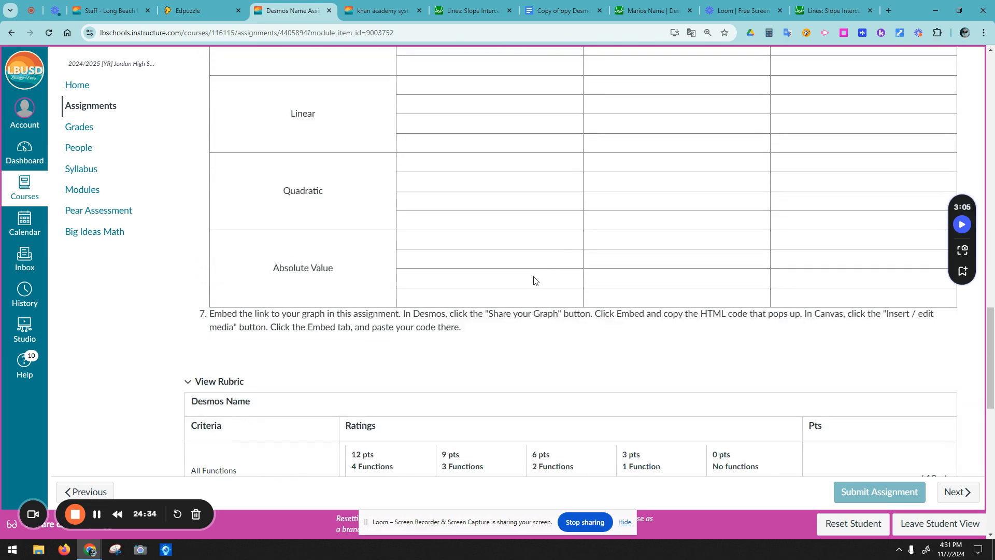
scroll(518, 285, up, 10)
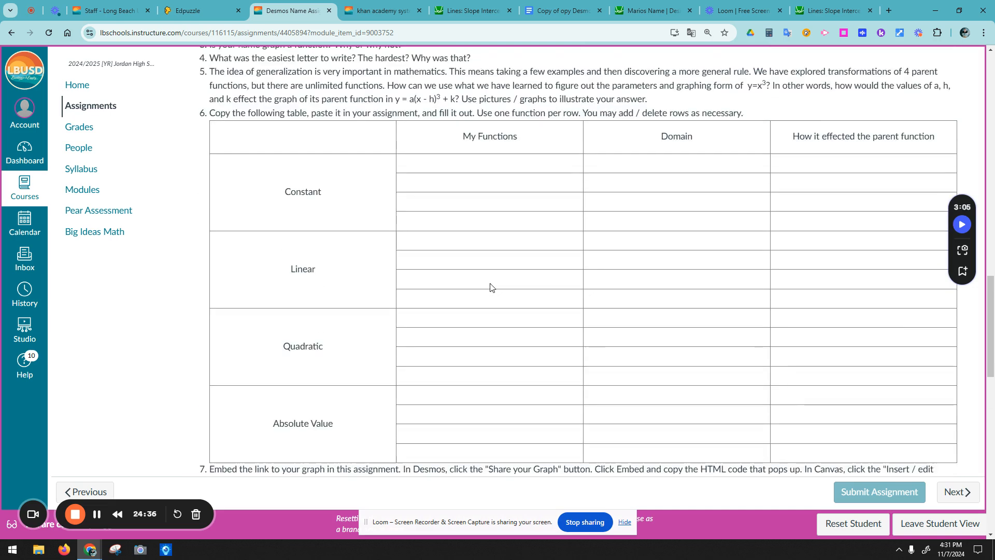
scroll(492, 285, down, 5)
scroll(490, 284, down, 7)
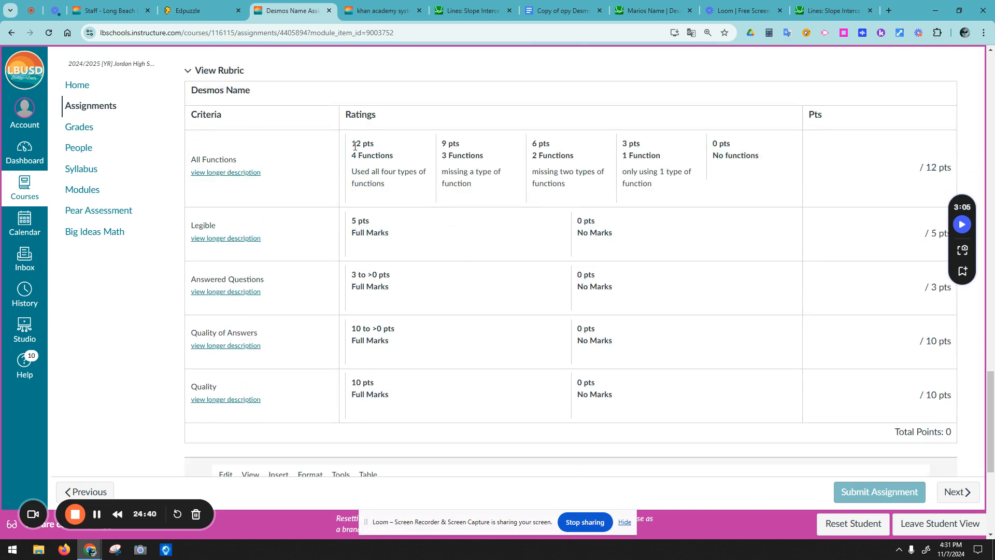
drag(352, 155, 648, 156)
drag(719, 155, 757, 158)
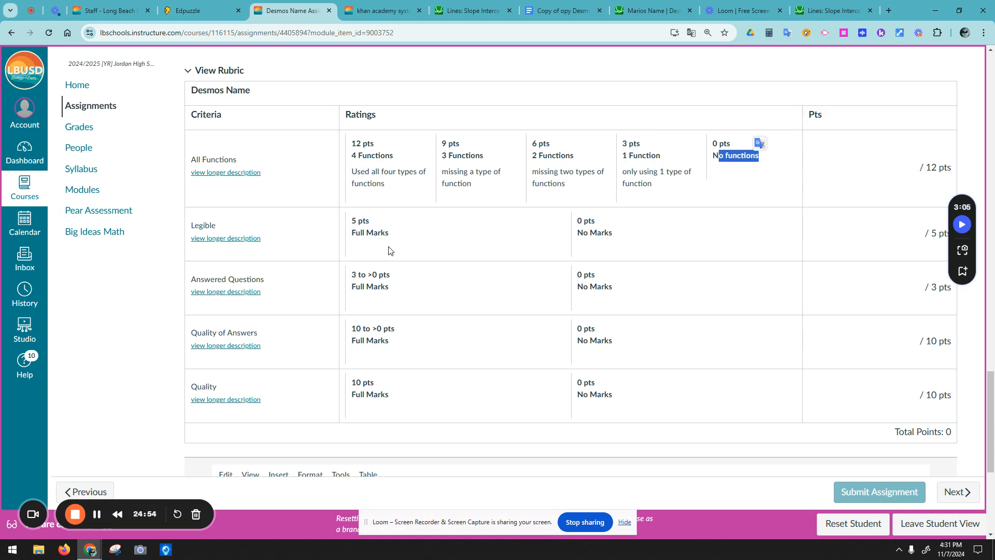
scroll(390, 251, down, 1)
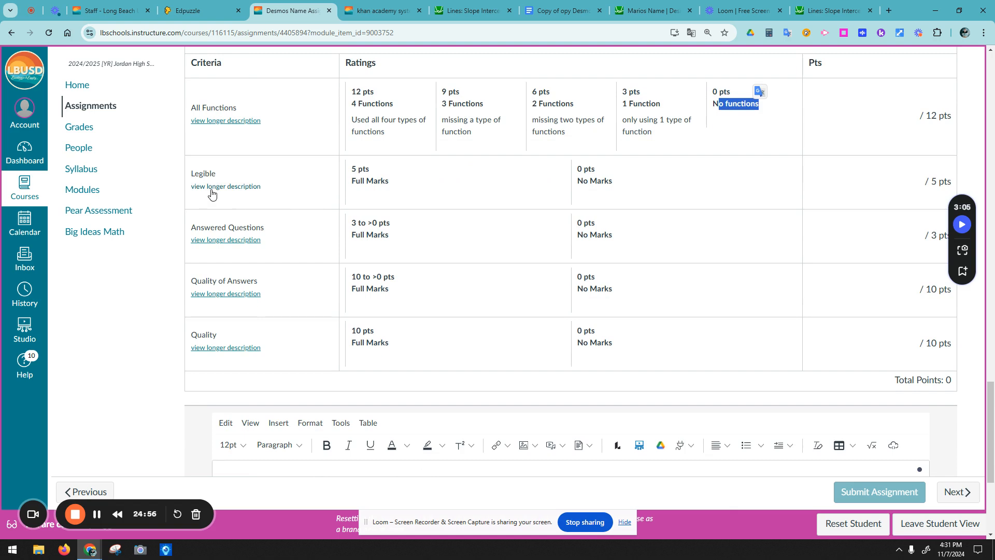
drag(194, 228, 339, 226)
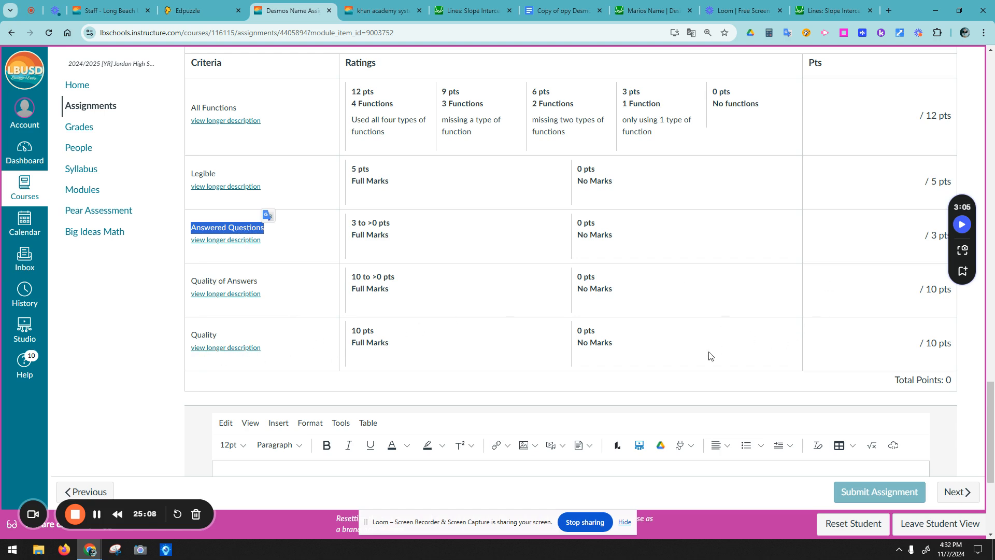
scroll(711, 355, down, 3)
Step: Embed the copied EAYO Desmos iframe code in the submission text box
click(330, 331)
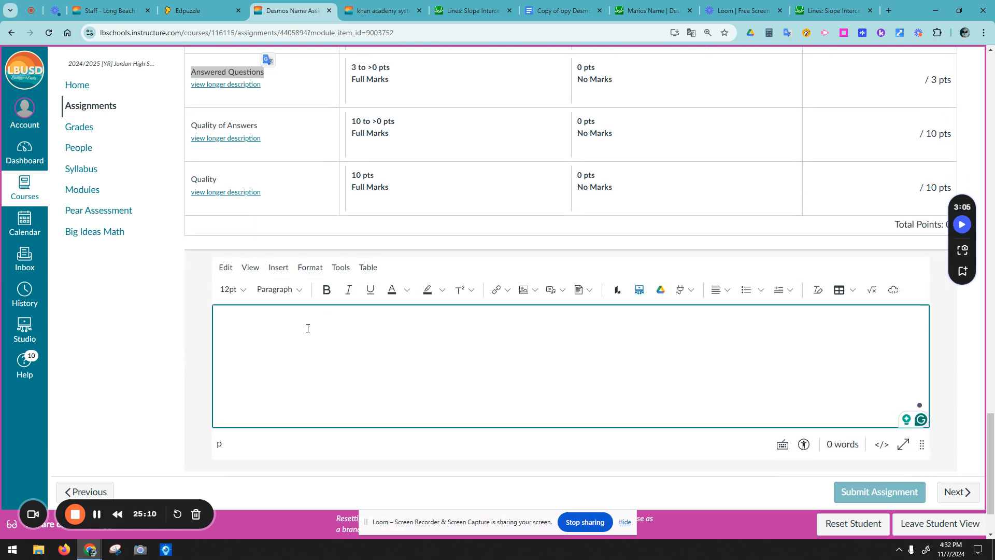
click(893, 291)
click(480, 308)
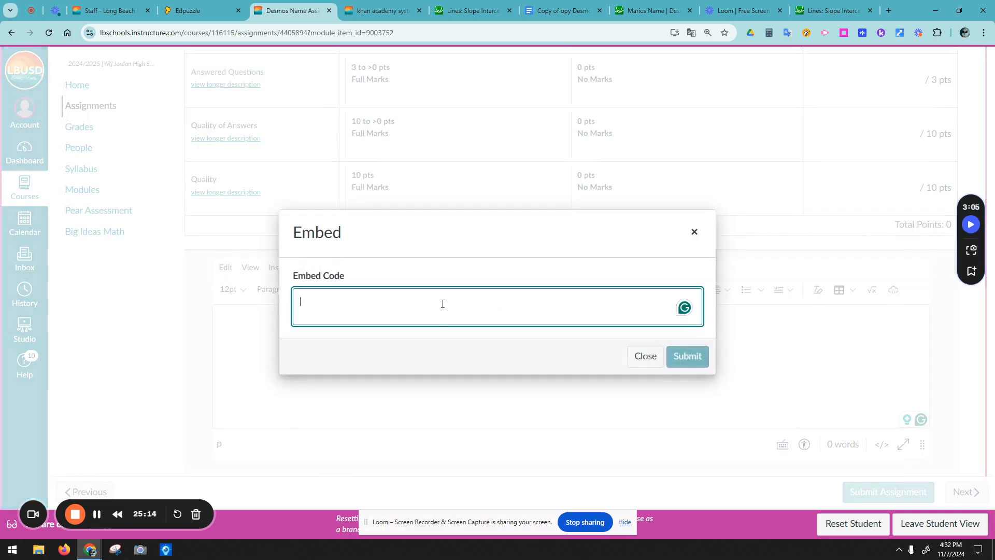
text(<iframe src="https://www.desmos.com/calculator/4yp0snnsxl?embed" width="500" height="500" style="border: 1px solid #ccc" frameborder=0></iframe>)
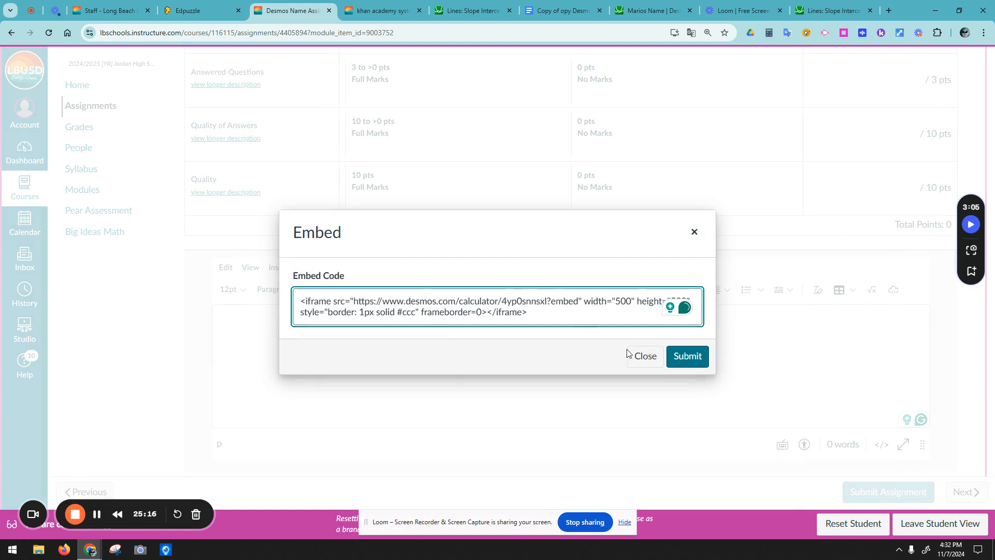
click(688, 357)
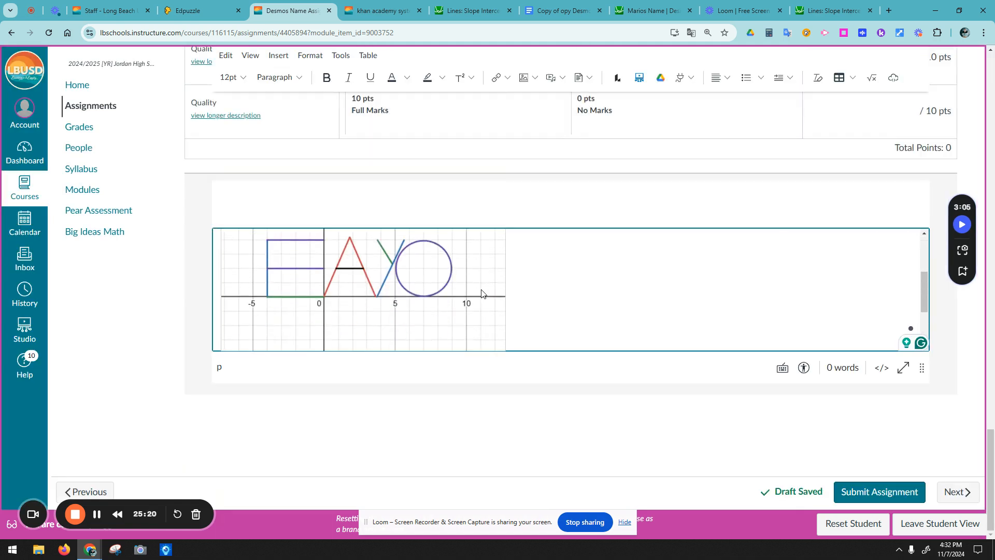
Step: Submit the Desmos Name Assignment and confirm it was turned in
click(881, 493)
scroll(614, 318, up, 10)
scroll(616, 301, up, 15)
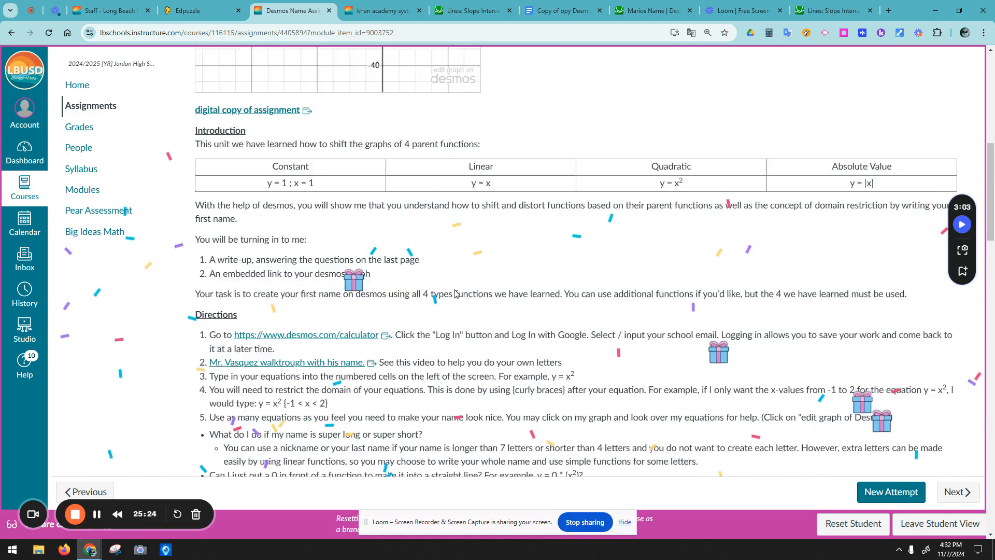